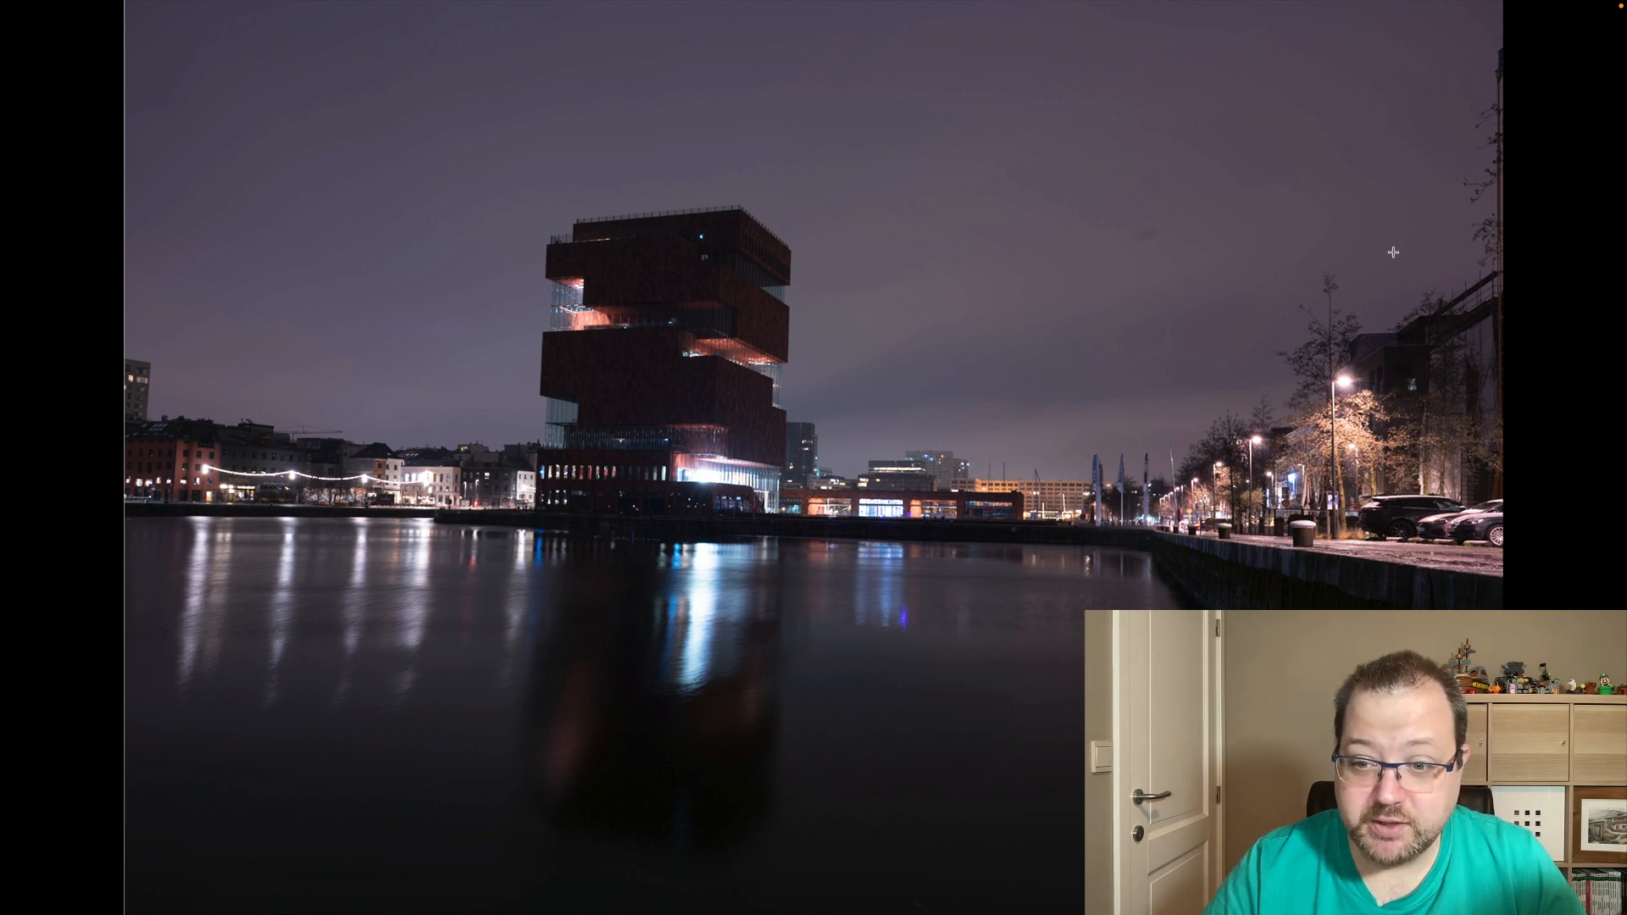
Compare the unedited night photo of the waterfront tower with its finished version
{"action": "key", "text": "Right"}
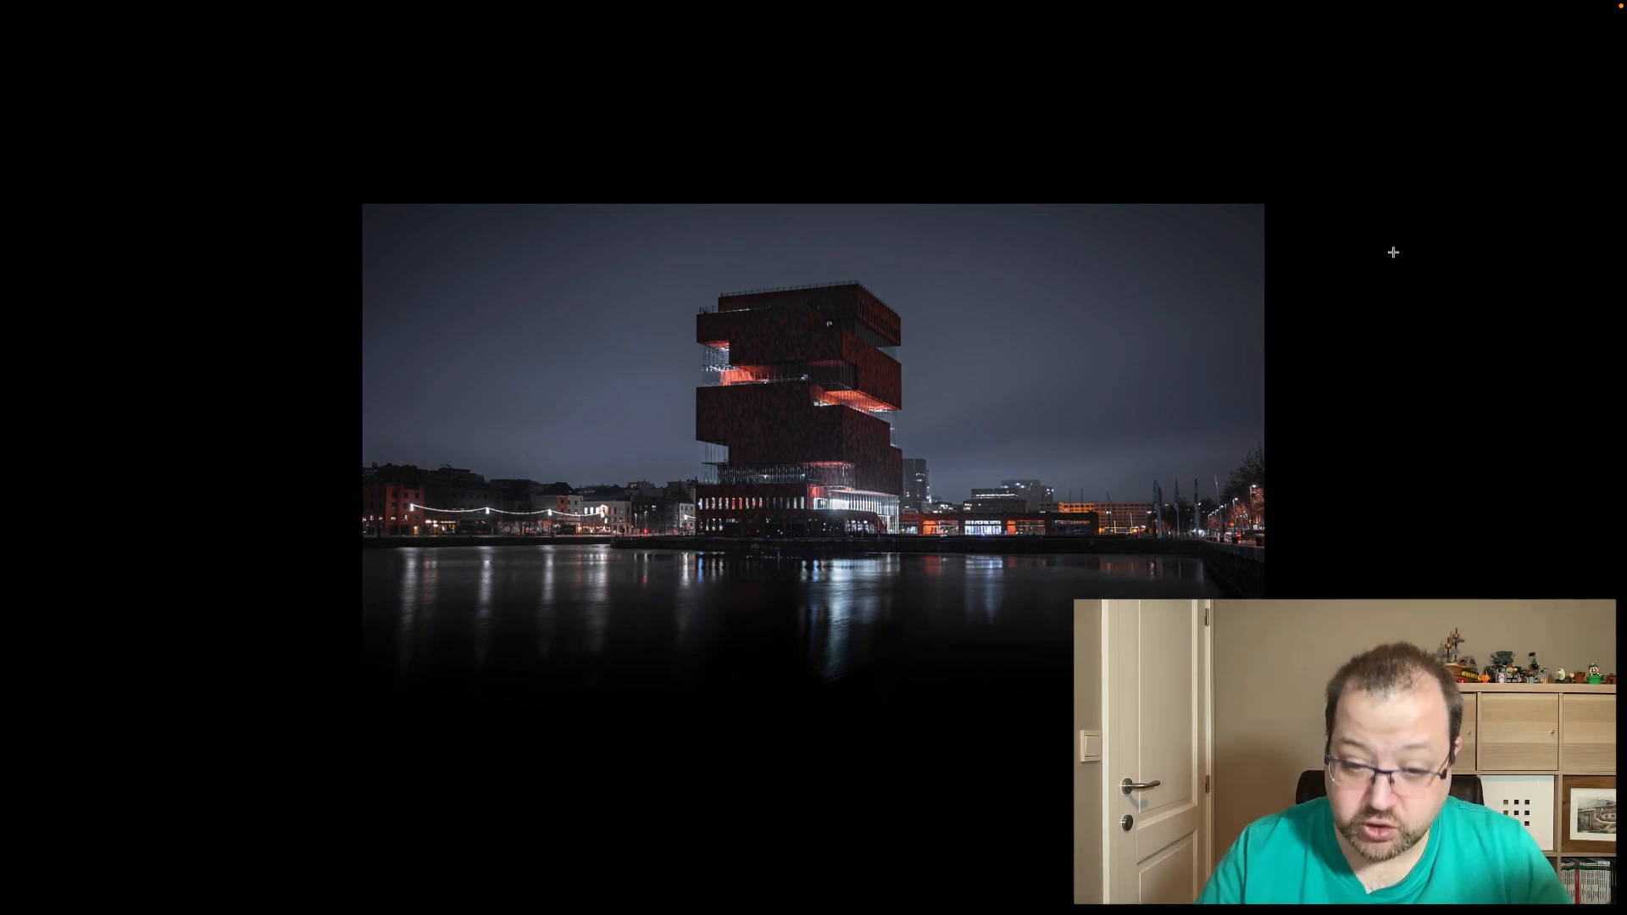
{"action": "key", "text": "Left"}
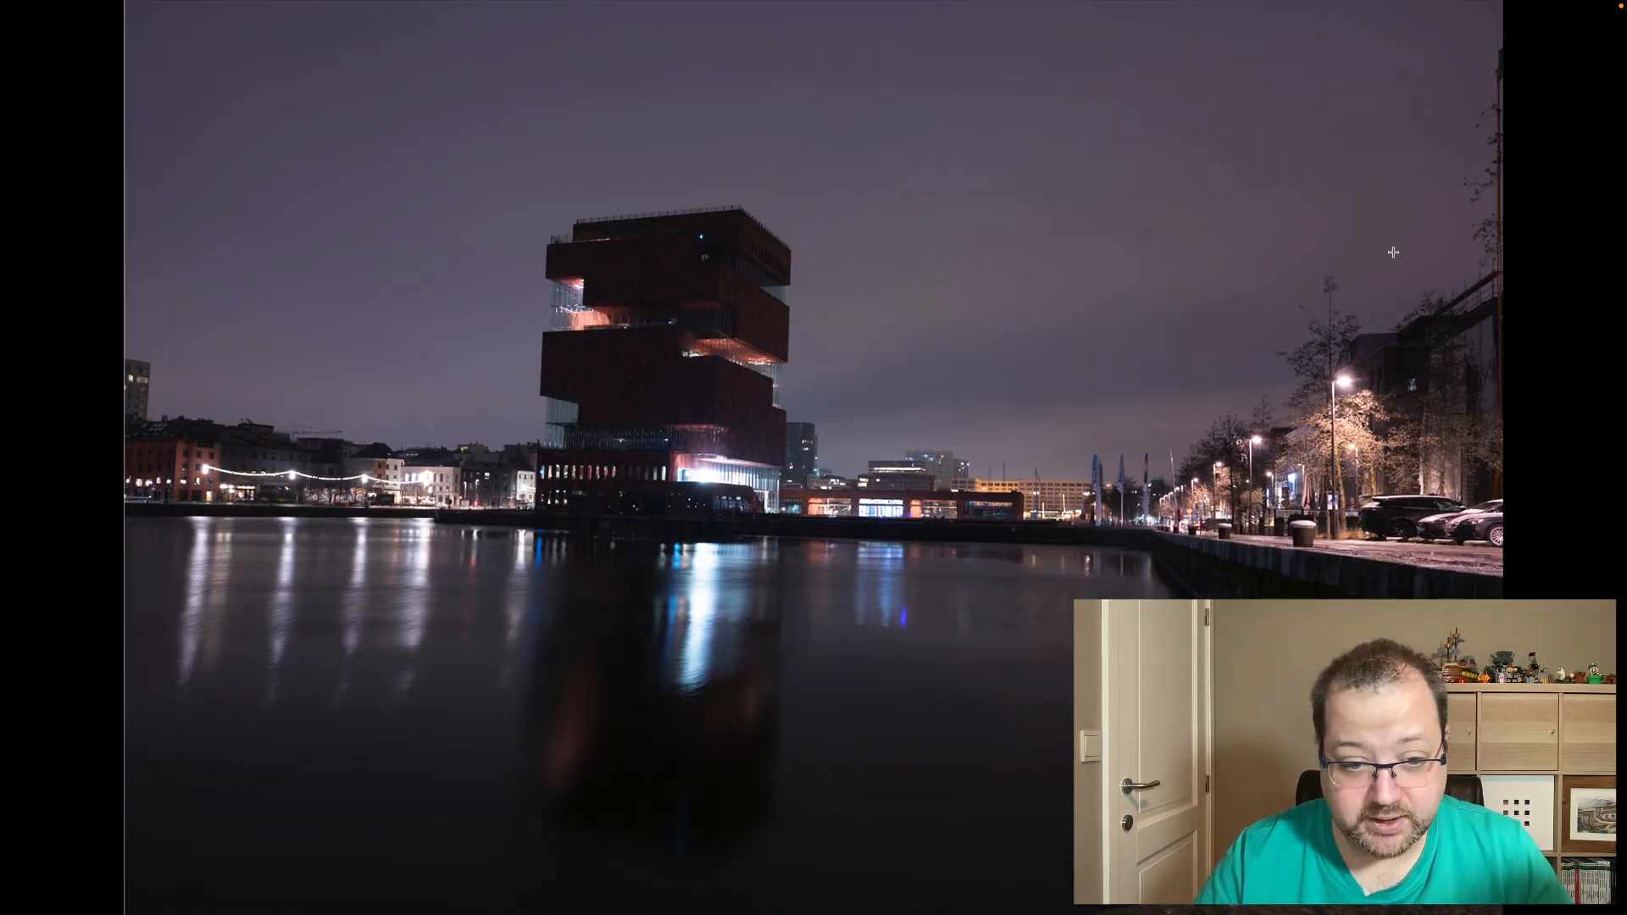
{"action": "key", "text": "Right"}
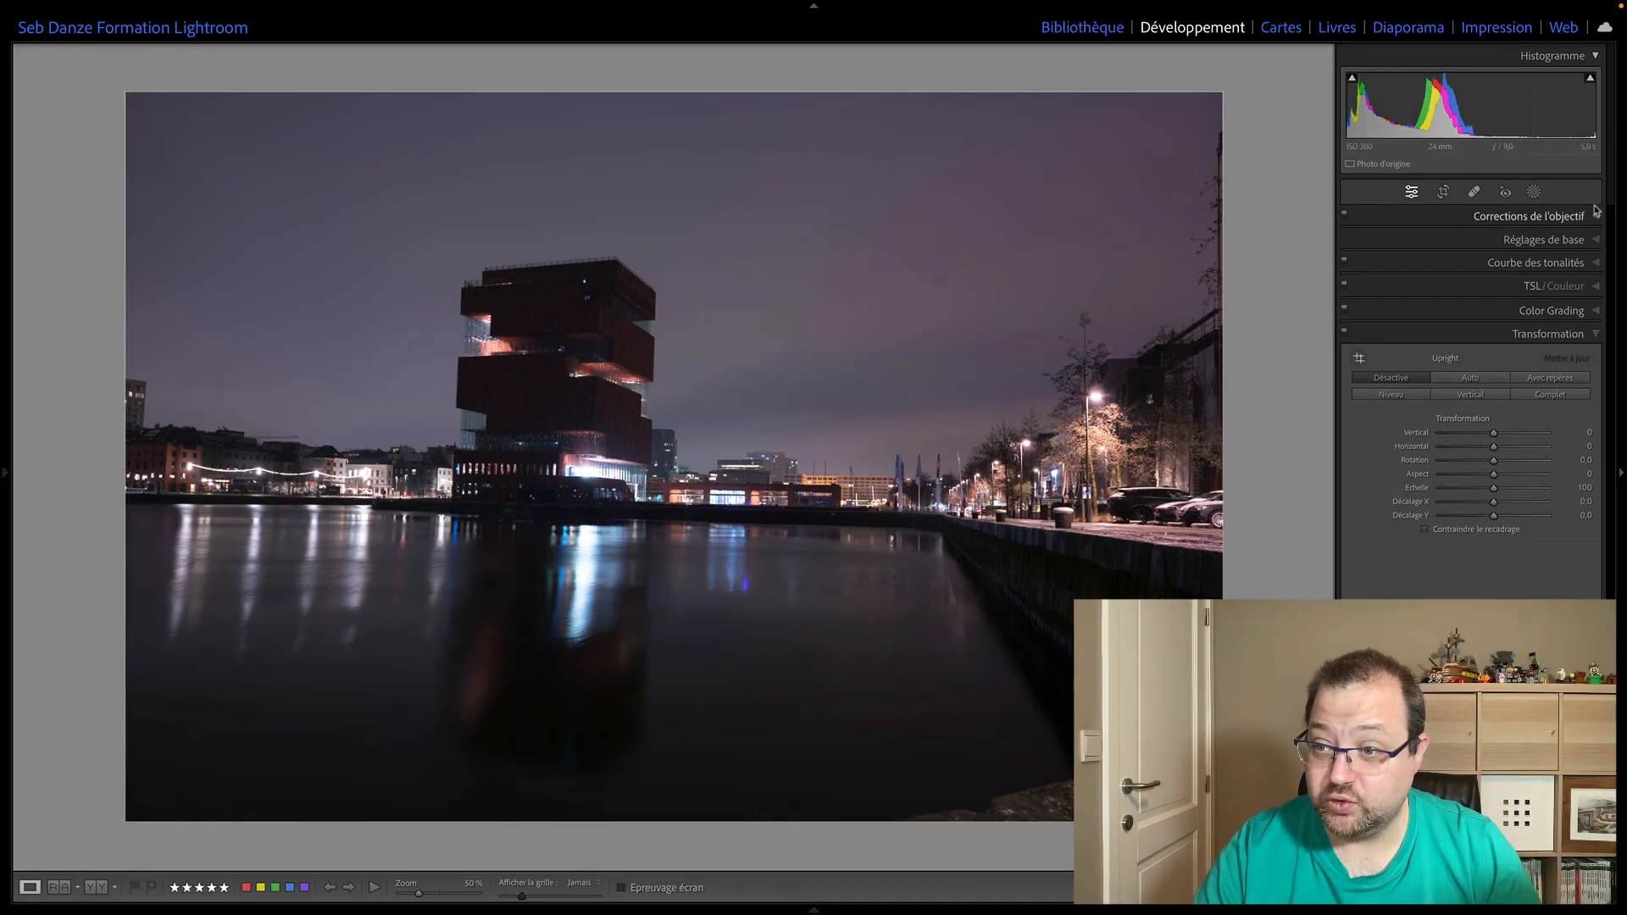
Remove chromatic aberration from the photo and enable the lens profile correction
{"action": "left_click", "coordinate": [1440, 216]}
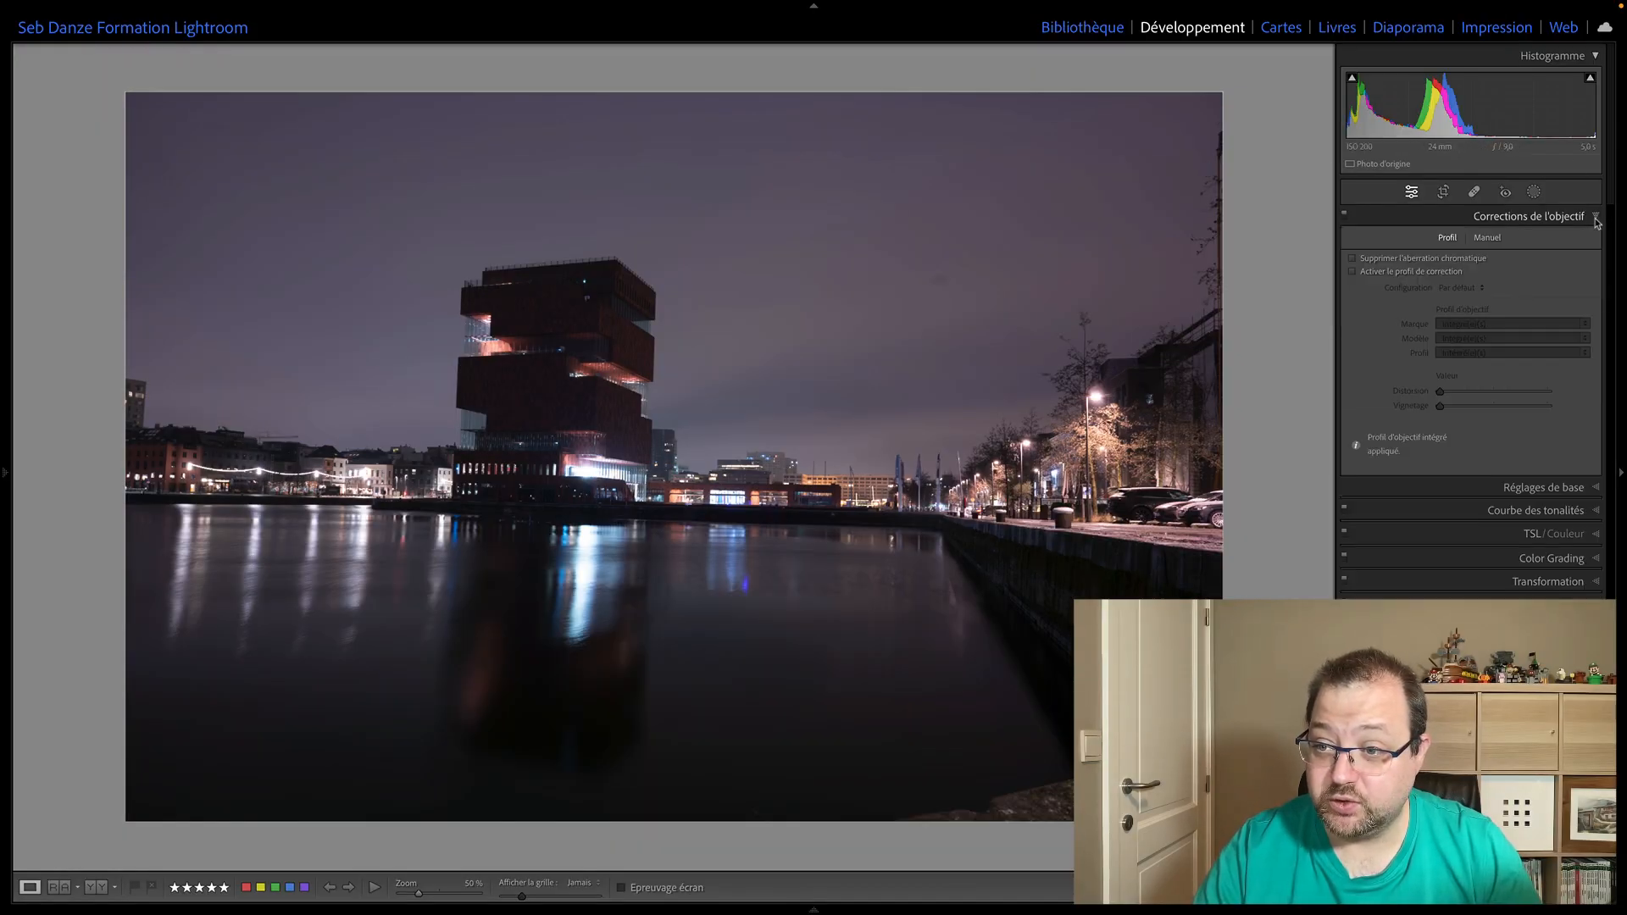
{"action": "left_click", "coordinate": [1364, 258]}
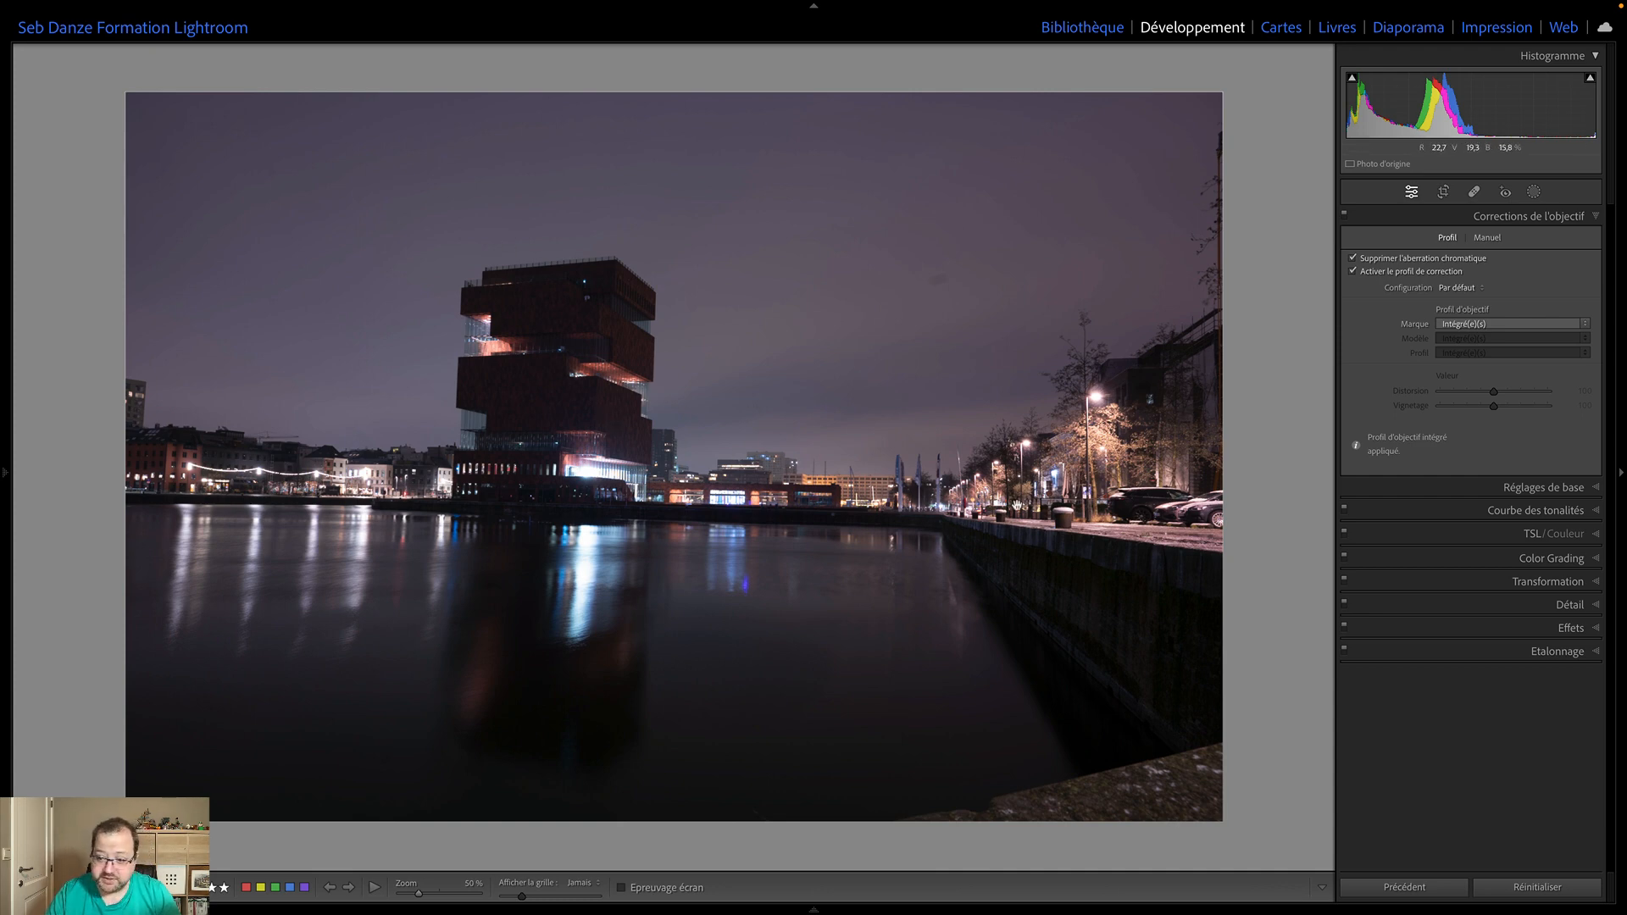
Straighten the photo's perspective with the guided Upright transformation
{"action": "left_click", "coordinate": [1591, 583]}
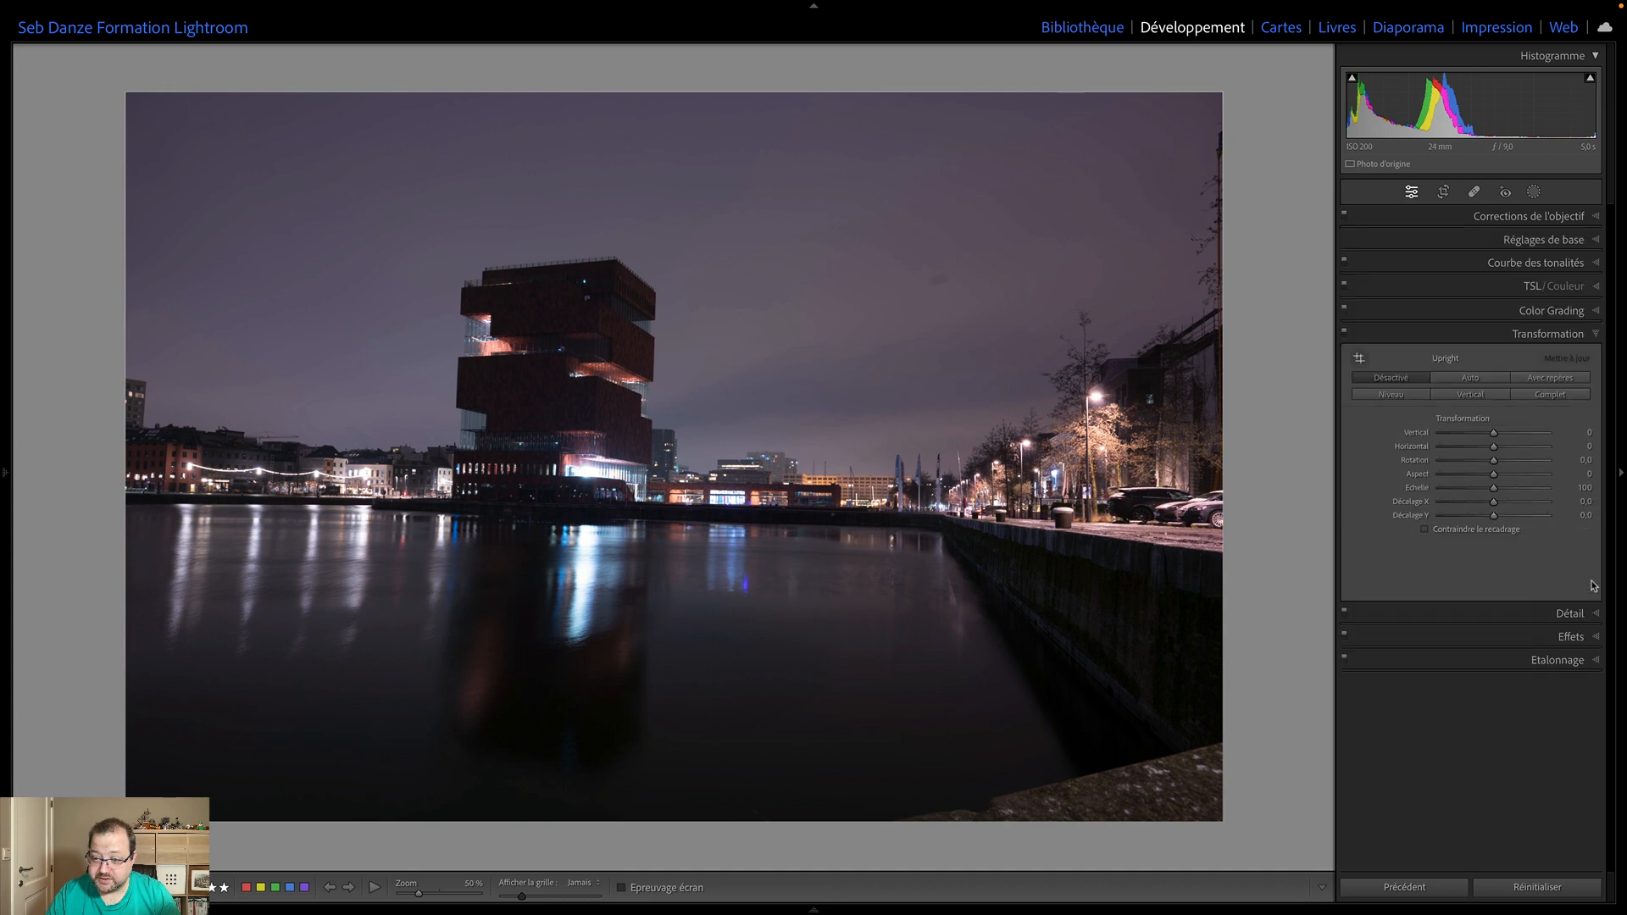
{"action": "left_click", "coordinate": [1469, 378]}
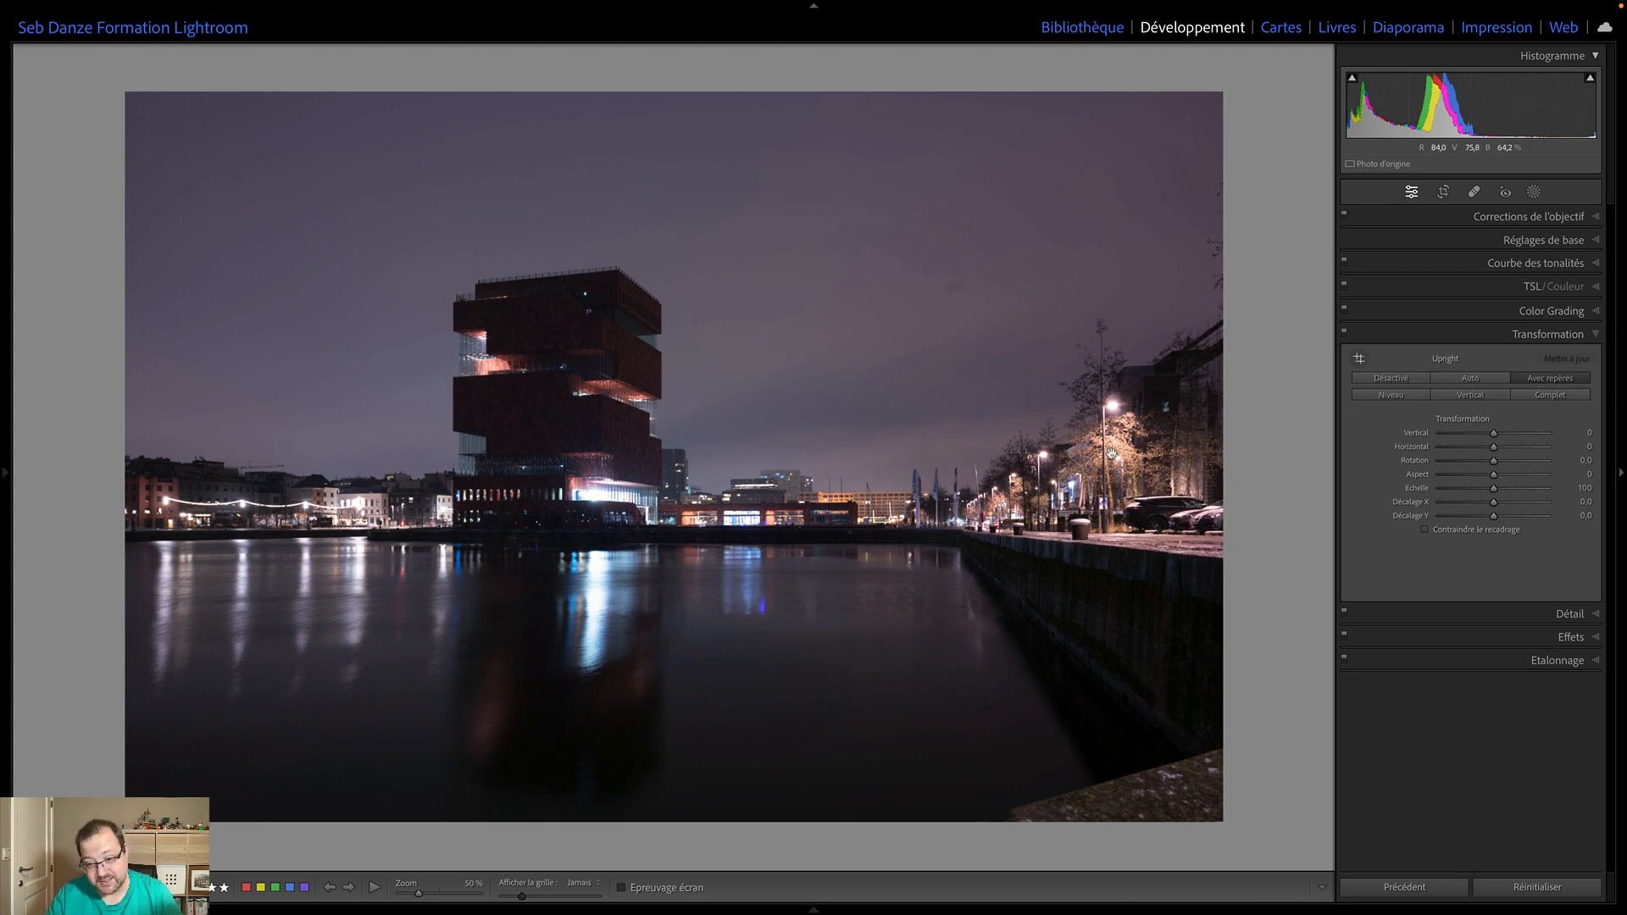
Crop the photo to 16 x 9, trimming most of the quay, with the tower near the left third and the waterline on the lower third
{"action": "left_click", "coordinate": [1444, 192]}
{"action": "left_click", "coordinate": [1557, 244]}
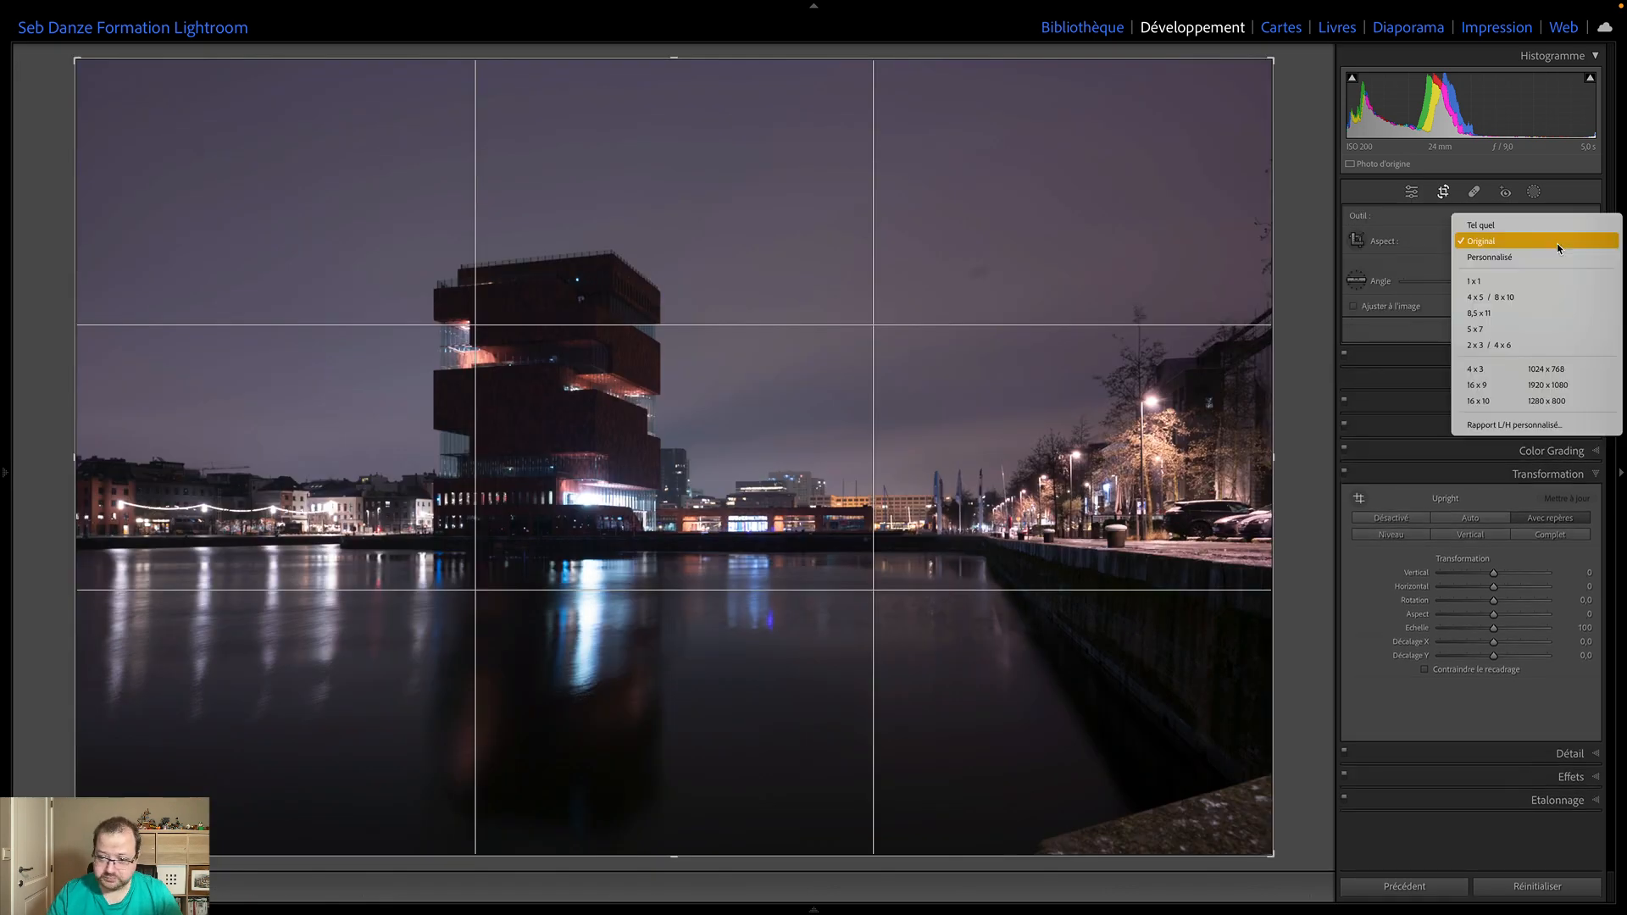
{"action": "left_click", "coordinate": [1531, 385]}
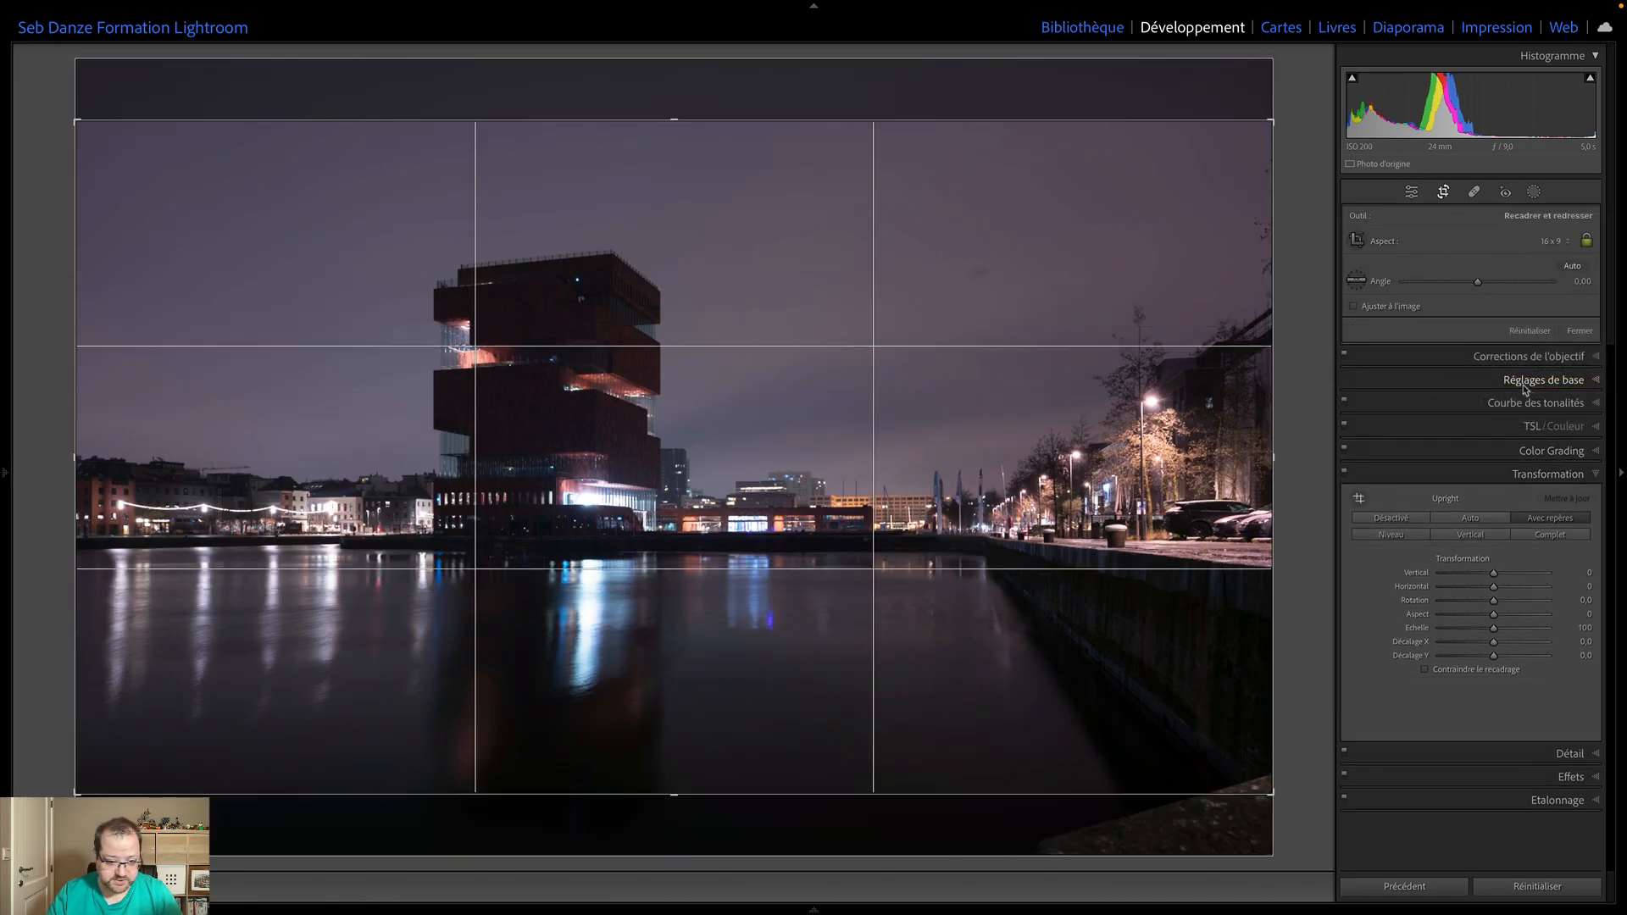
{"action": "left_click_drag", "start_coordinate": [1272, 786], "coordinate": [1163, 733]}
{"action": "left_click_drag", "start_coordinate": [1052, 658], "coordinate": [1024, 569]}
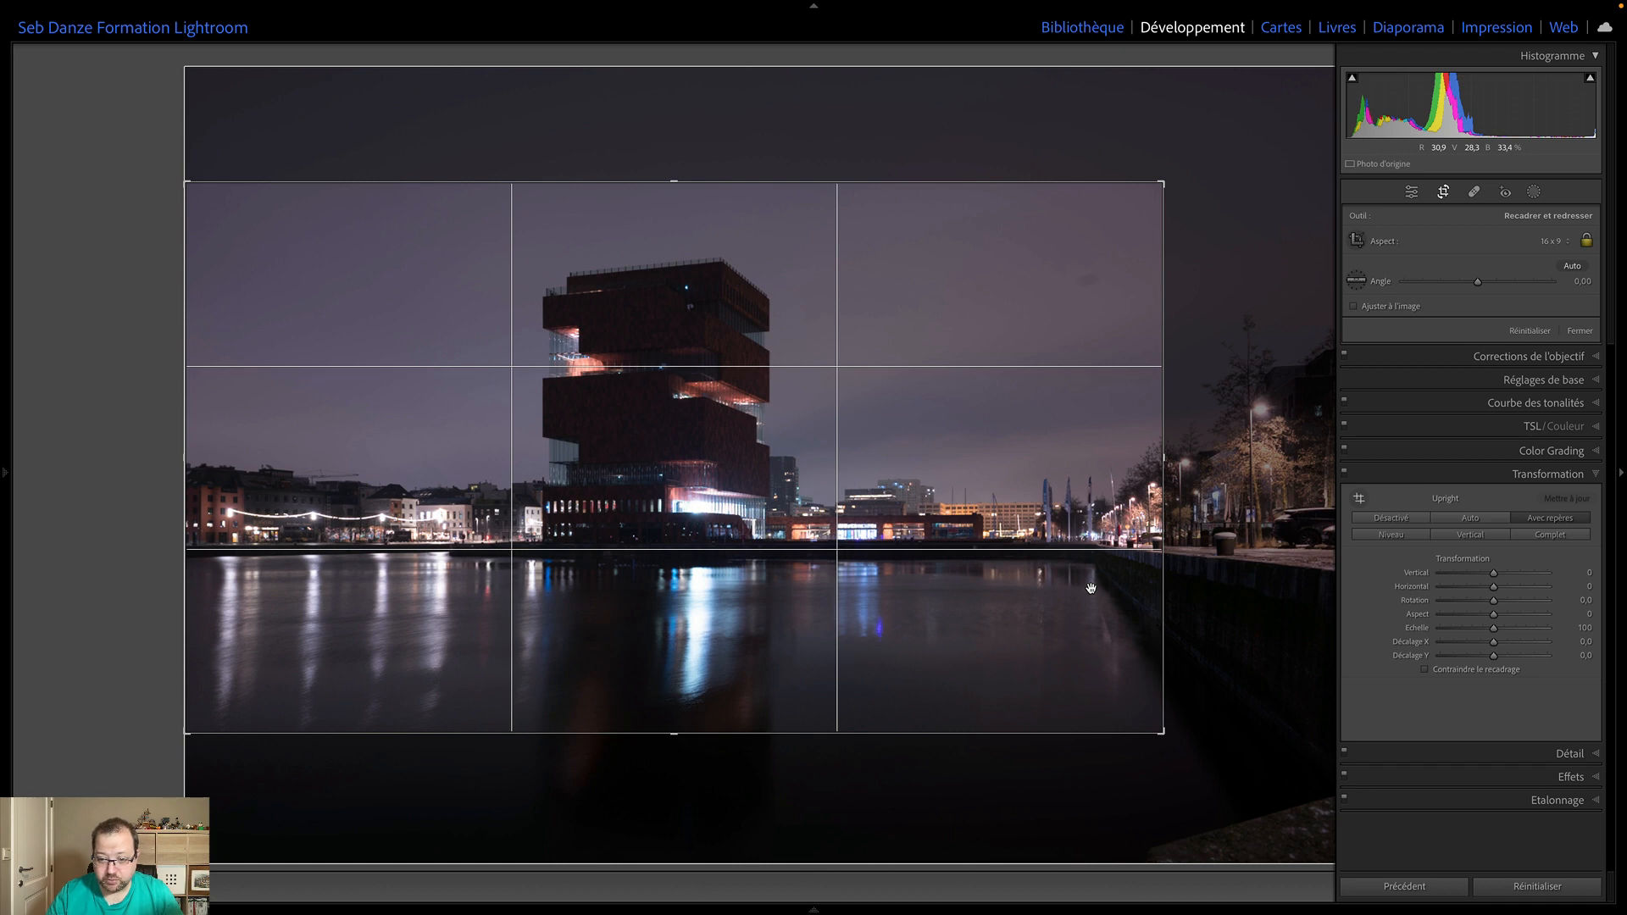
{"action": "left_click_drag", "start_coordinate": [1161, 731], "coordinate": [1168, 733]}
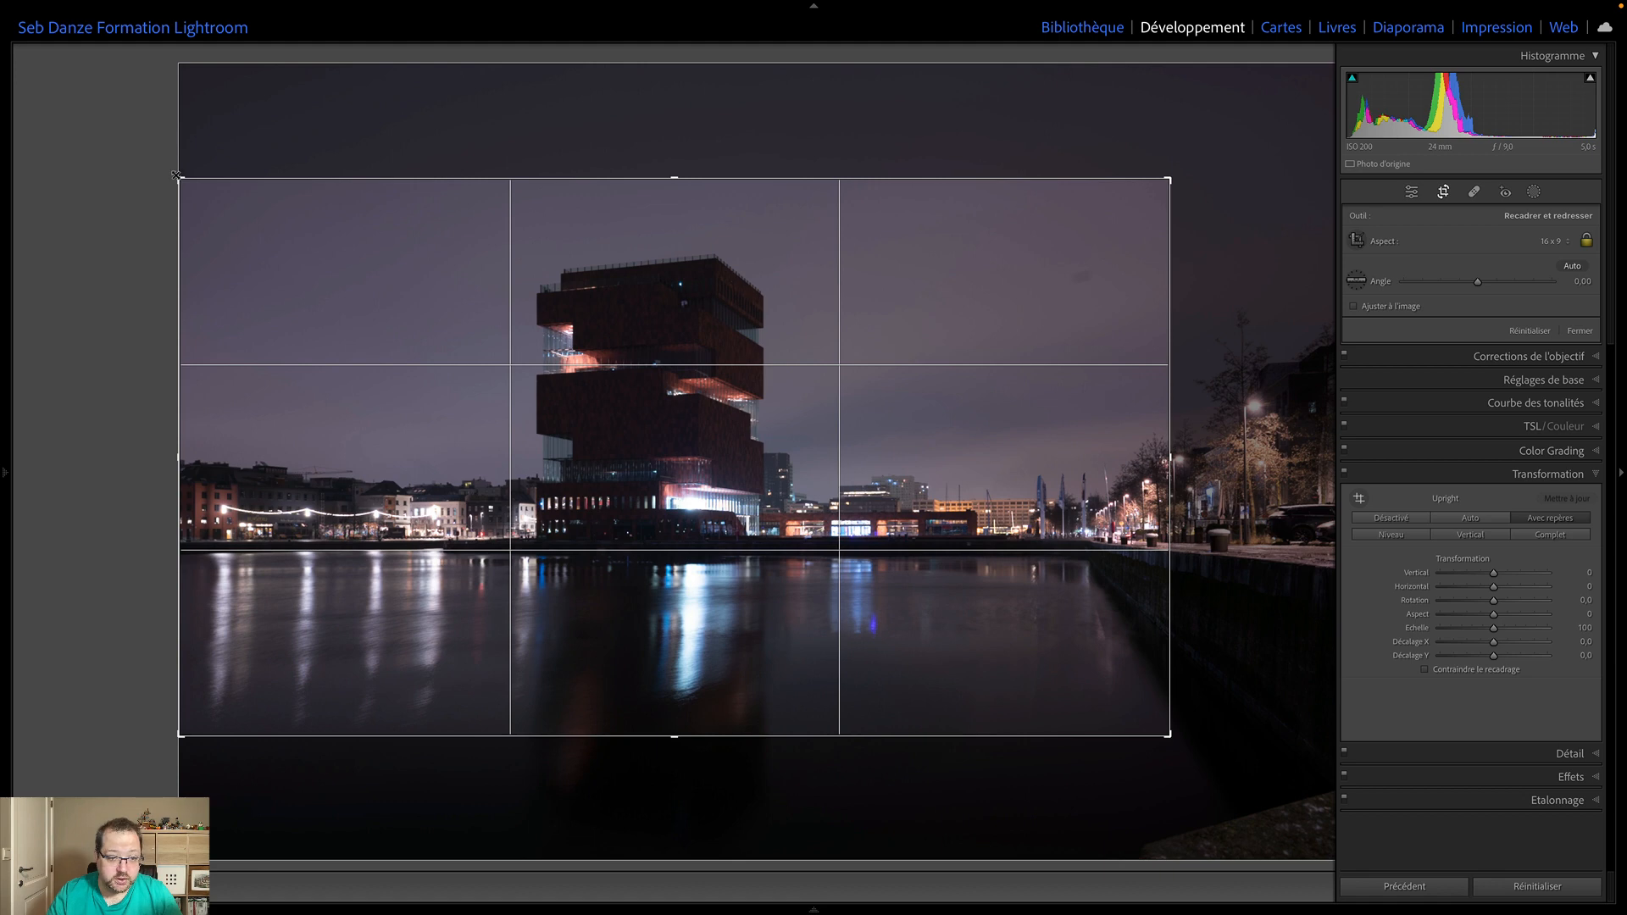
{"action": "left_click_drag", "start_coordinate": [176, 176], "coordinate": [181, 180]}
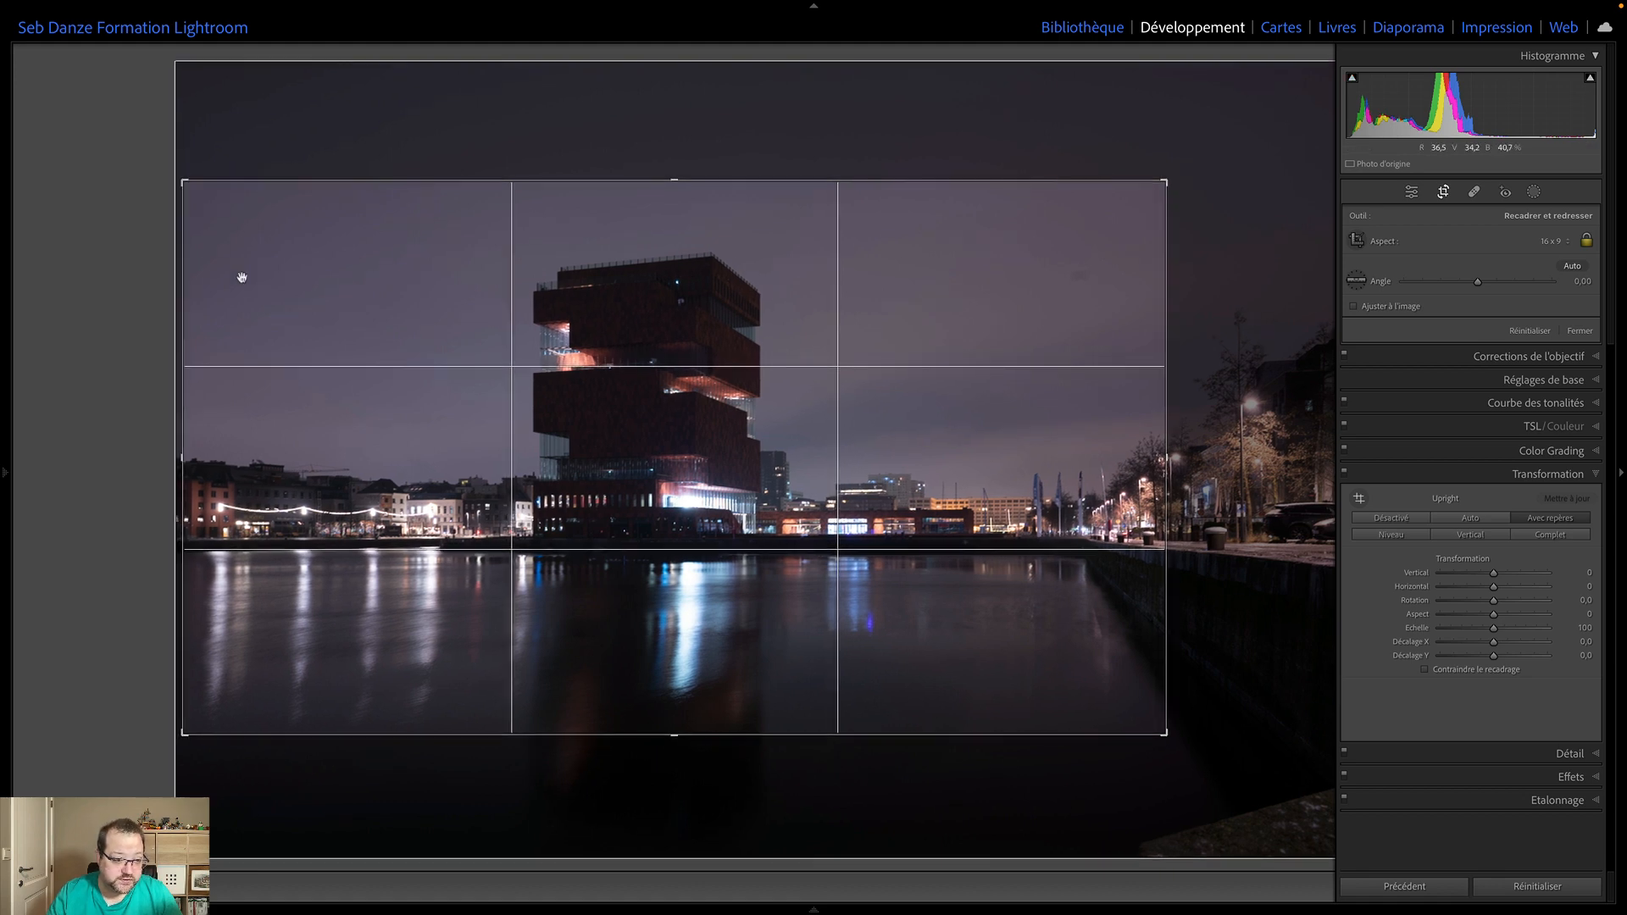
{"action": "left_click_drag", "start_coordinate": [243, 278], "coordinate": [241, 281]}
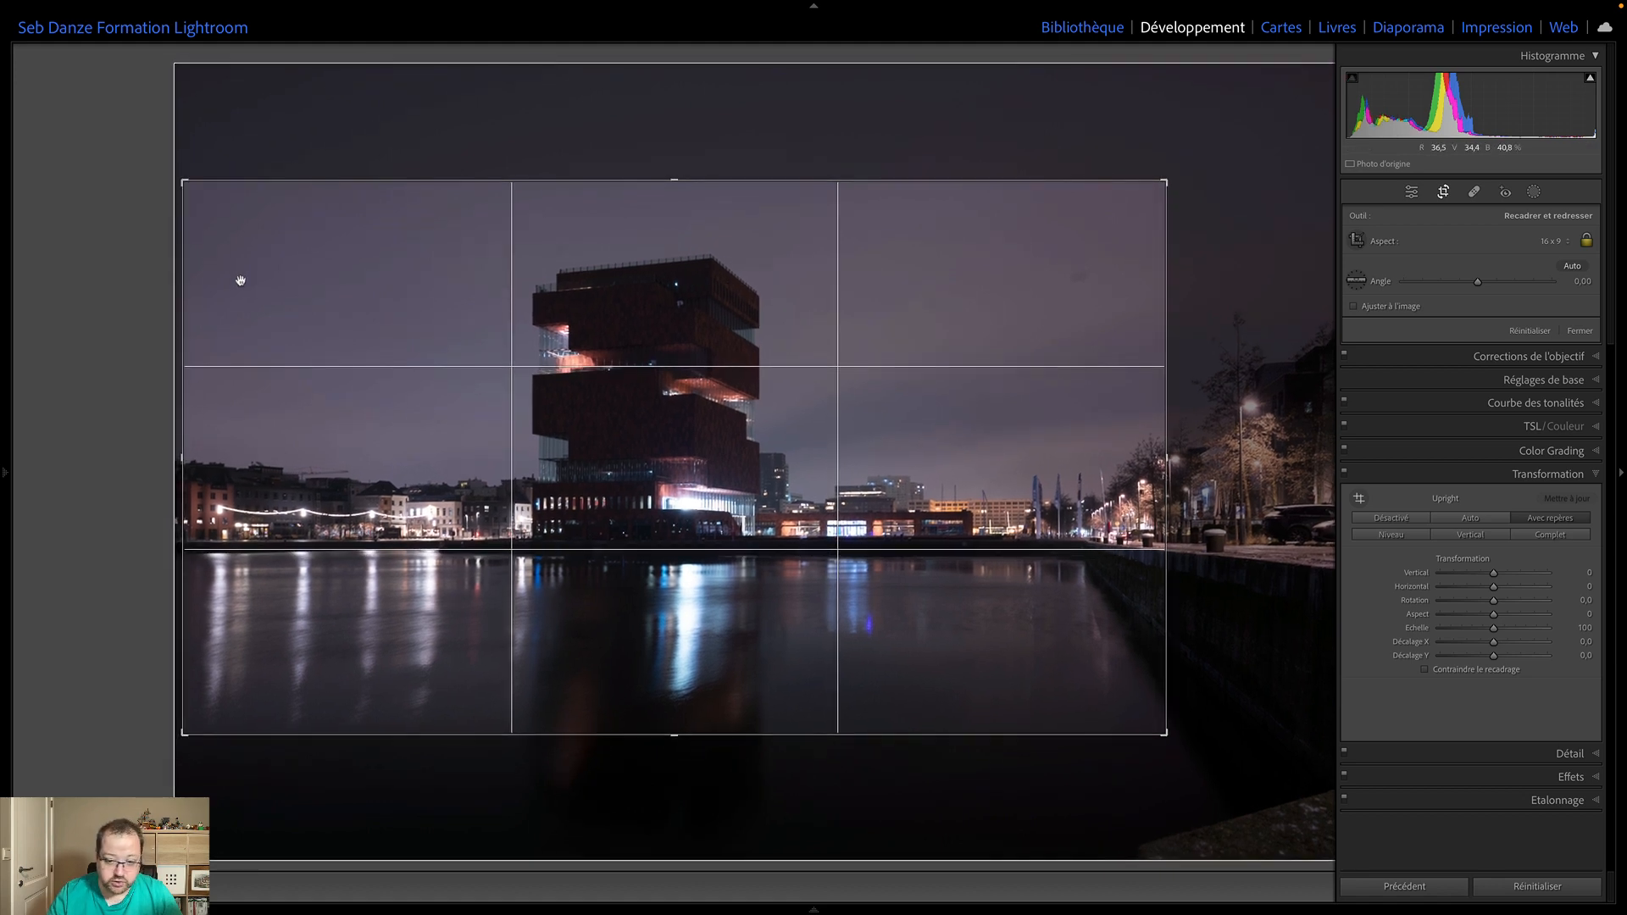
{"action": "key", "text": "Return"}
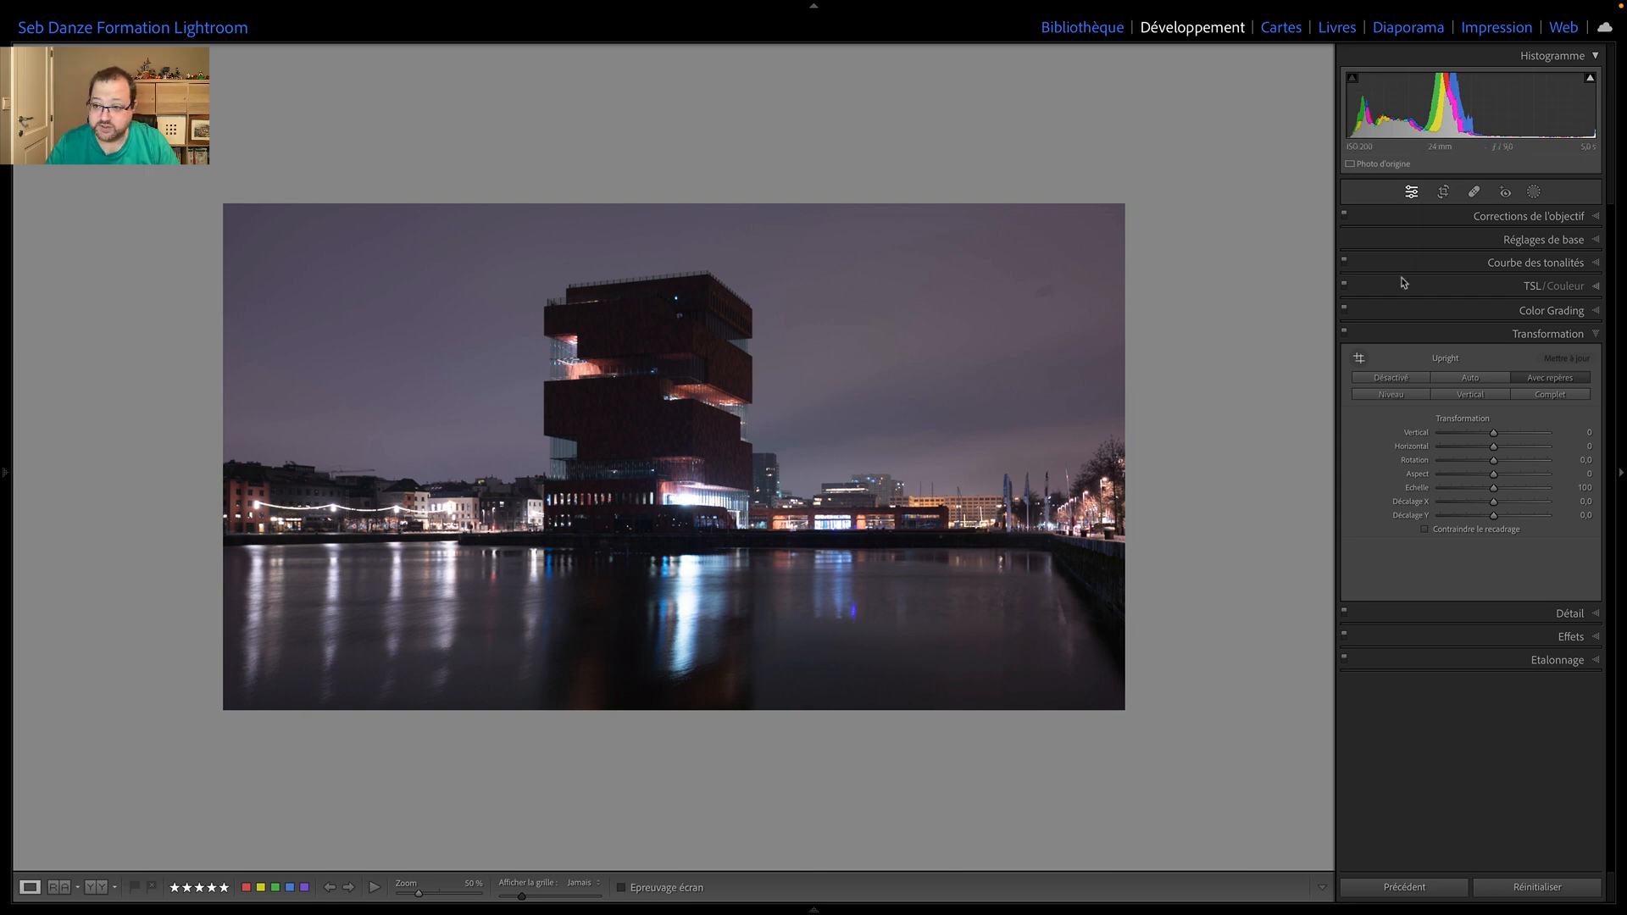
Erase the spot in the right part of the sky with content removal at size 77, visualizing defects only while locating it
{"action": "left_click", "coordinate": [1474, 192]}
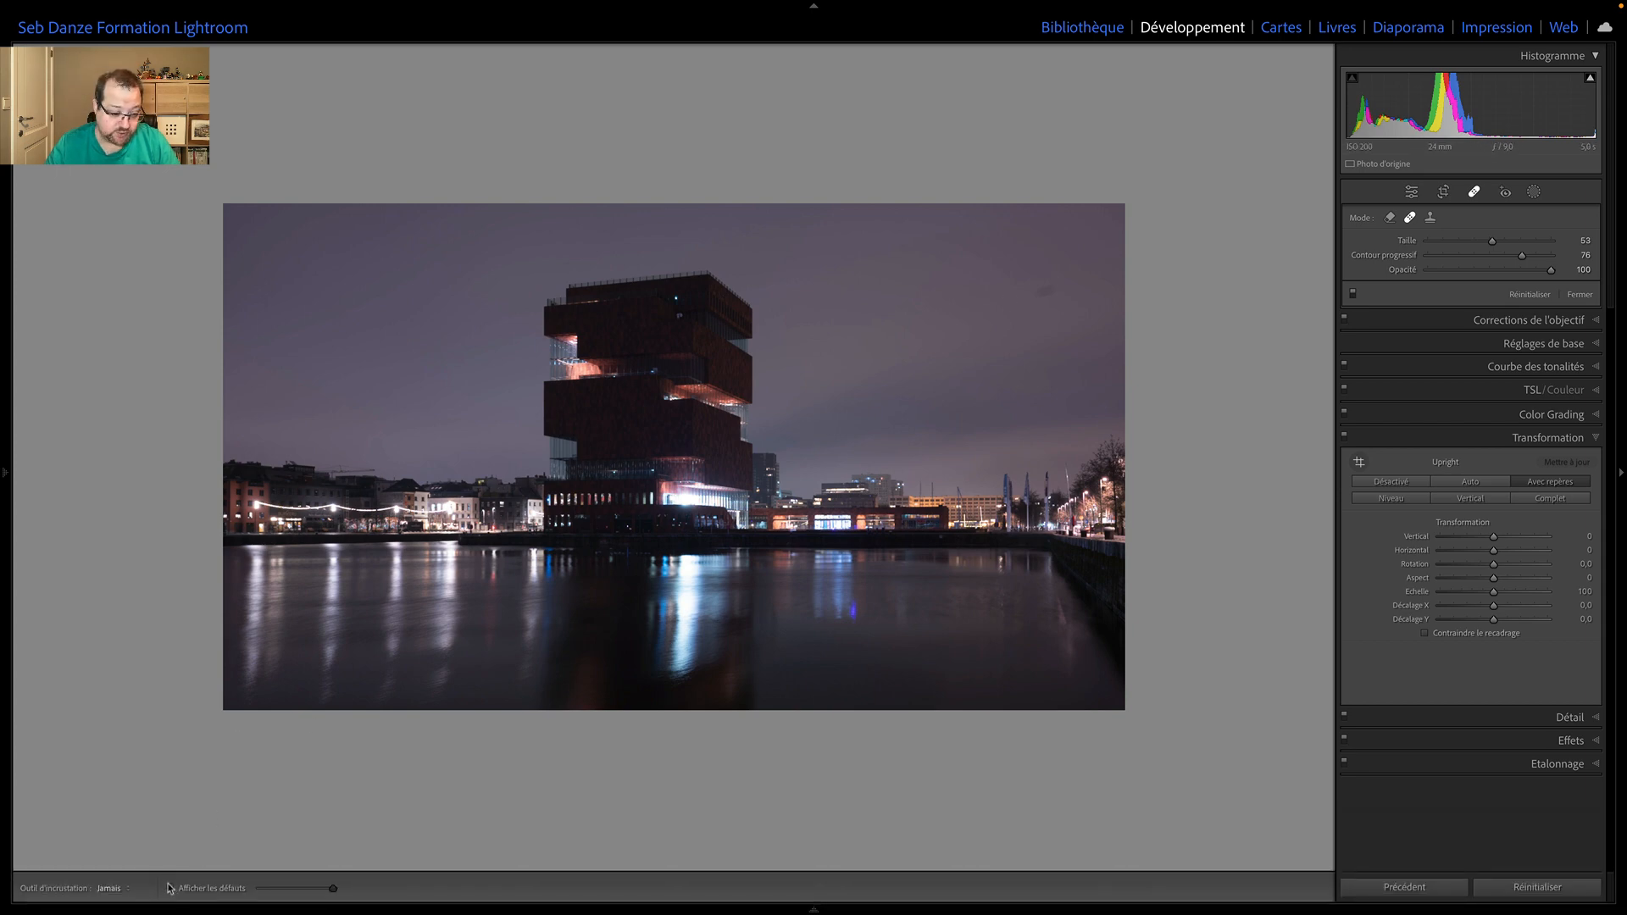
{"action": "left_click", "coordinate": [171, 888]}
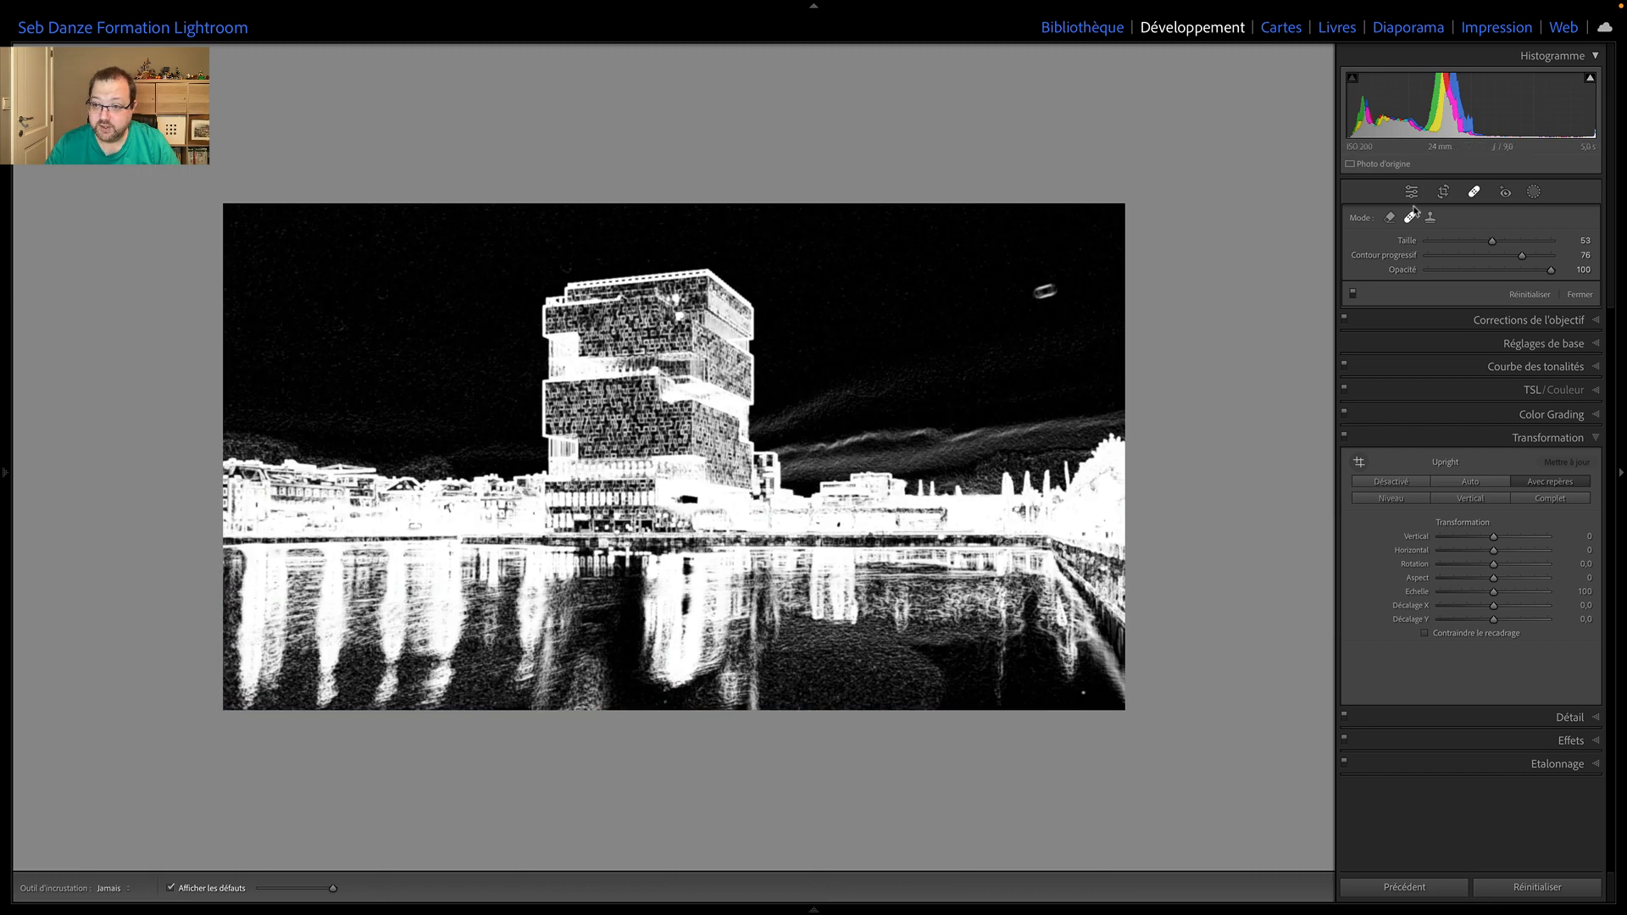
{"action": "left_click", "coordinate": [1390, 218]}
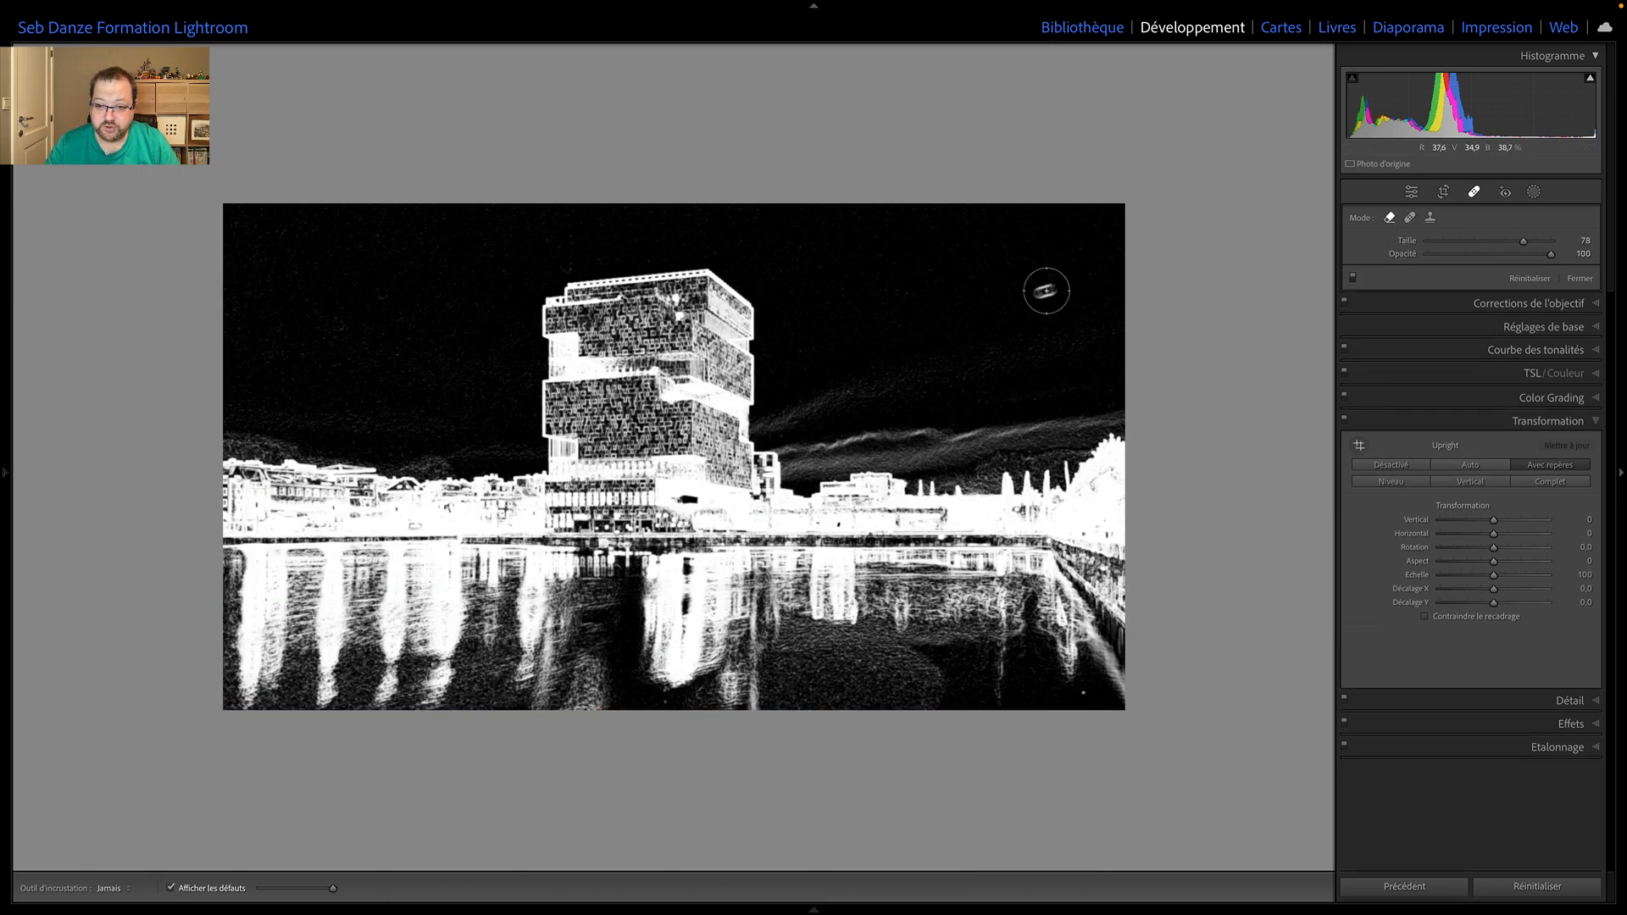
{"action": "right_click", "coordinate": [1047, 292]}
{"action": "left_click", "coordinate": [1043, 296]}
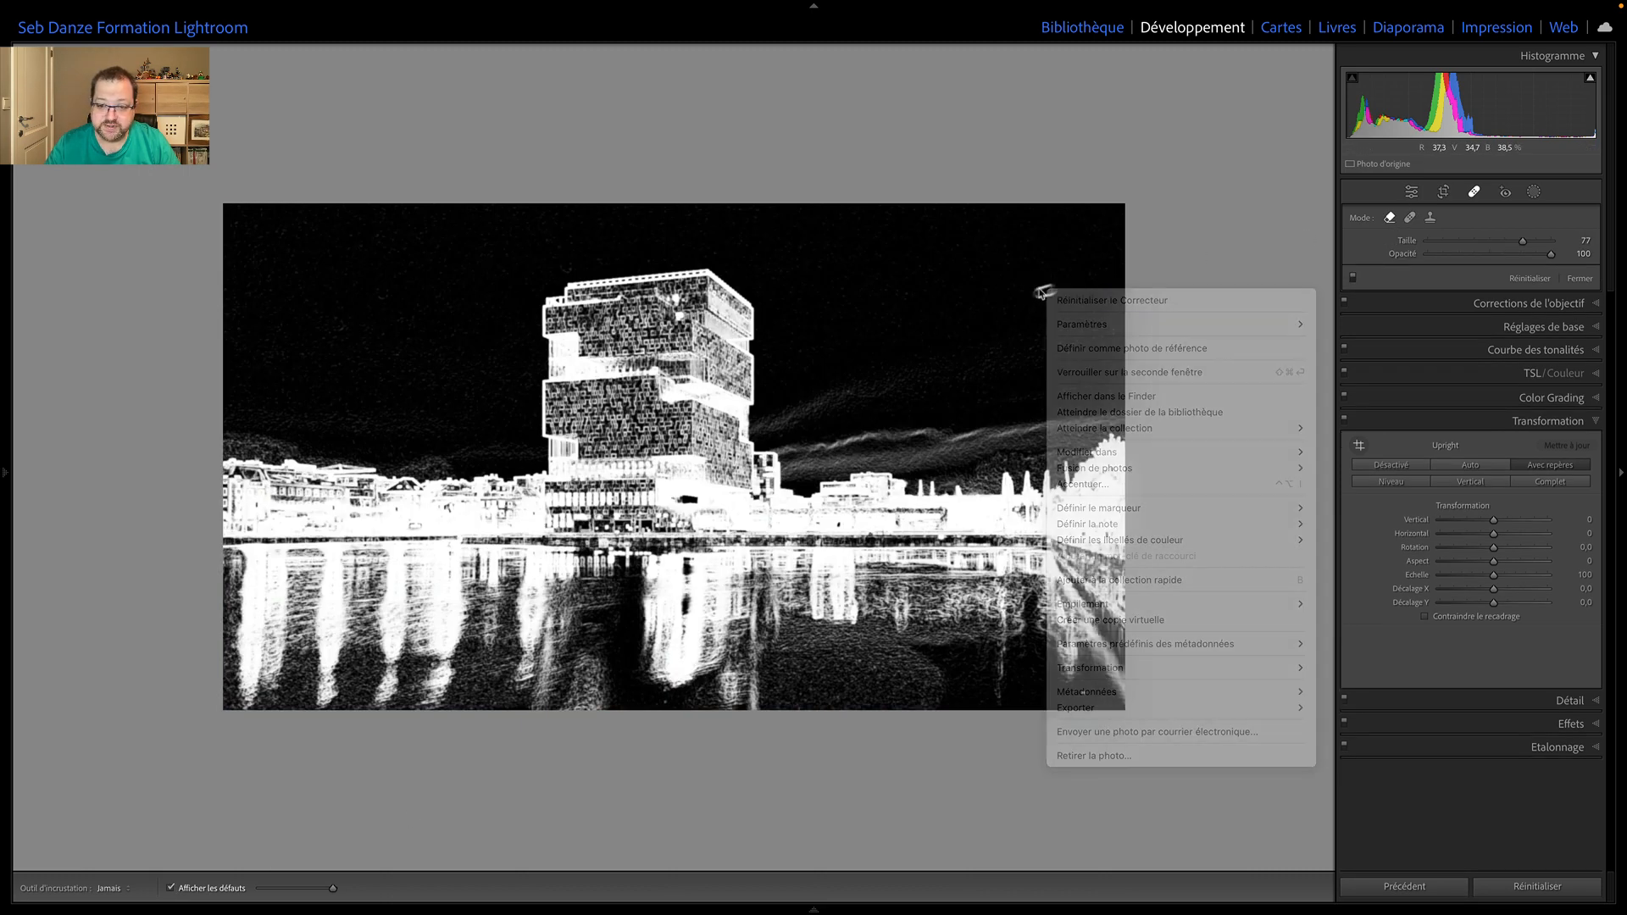
{"action": "left_click", "coordinate": [1045, 291]}
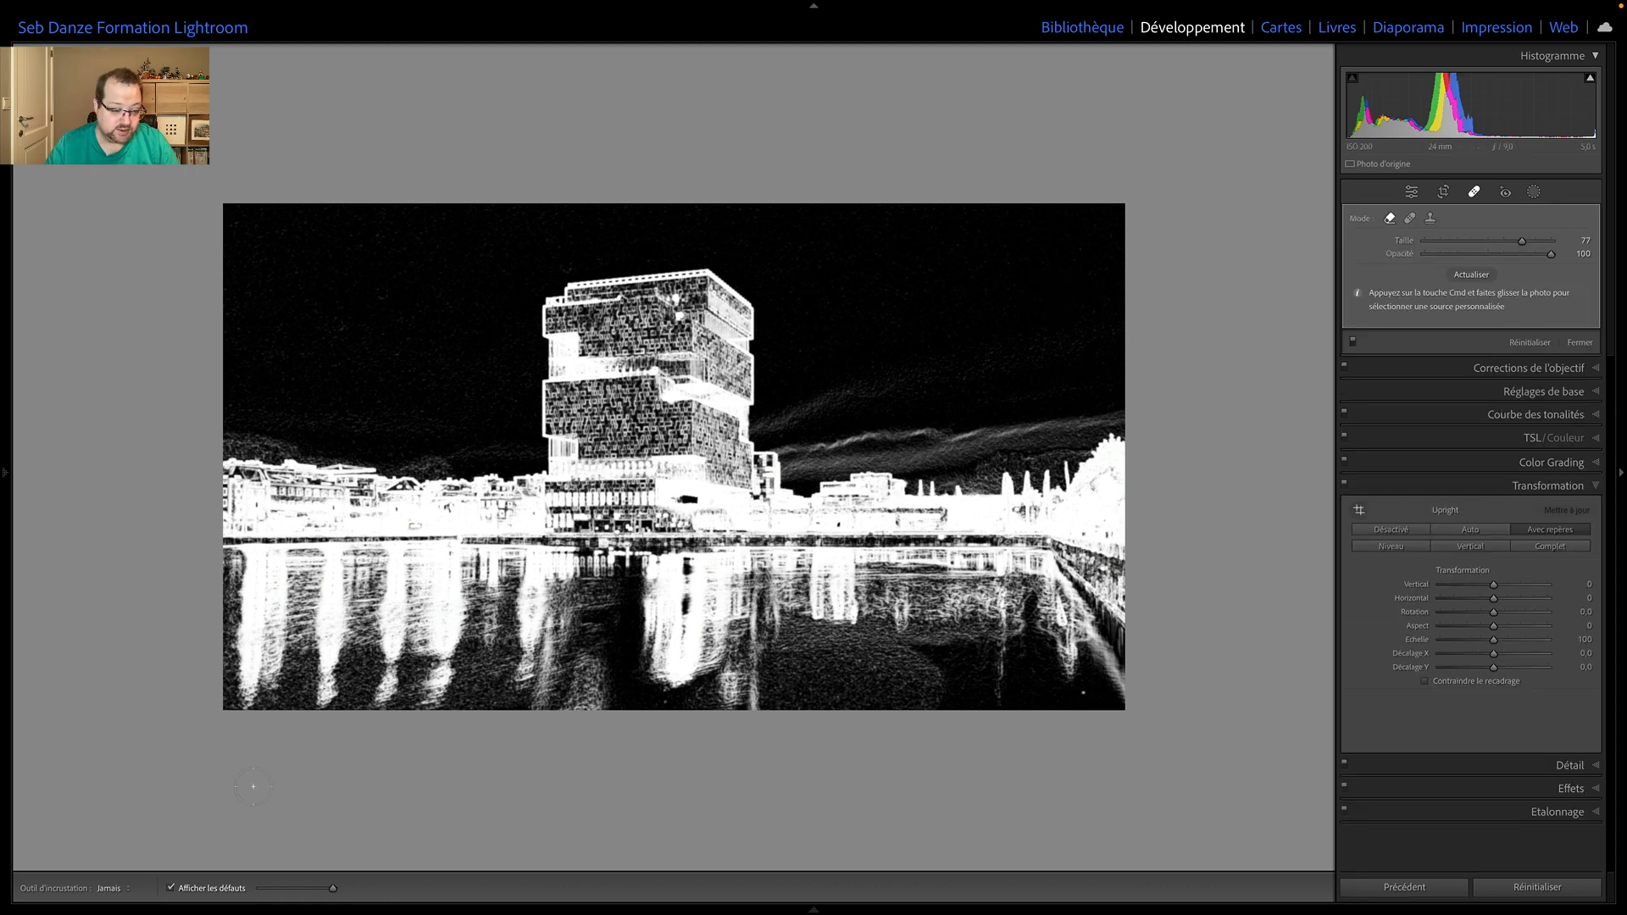
{"action": "mouse_move", "coordinate": [333, 889]}
{"action": "left_mouse_down"}
{"action": "mouse_move", "coordinate": [293, 888]}
{"action": "mouse_move", "coordinate": [360, 896]}
{"action": "left_mouse_up"}
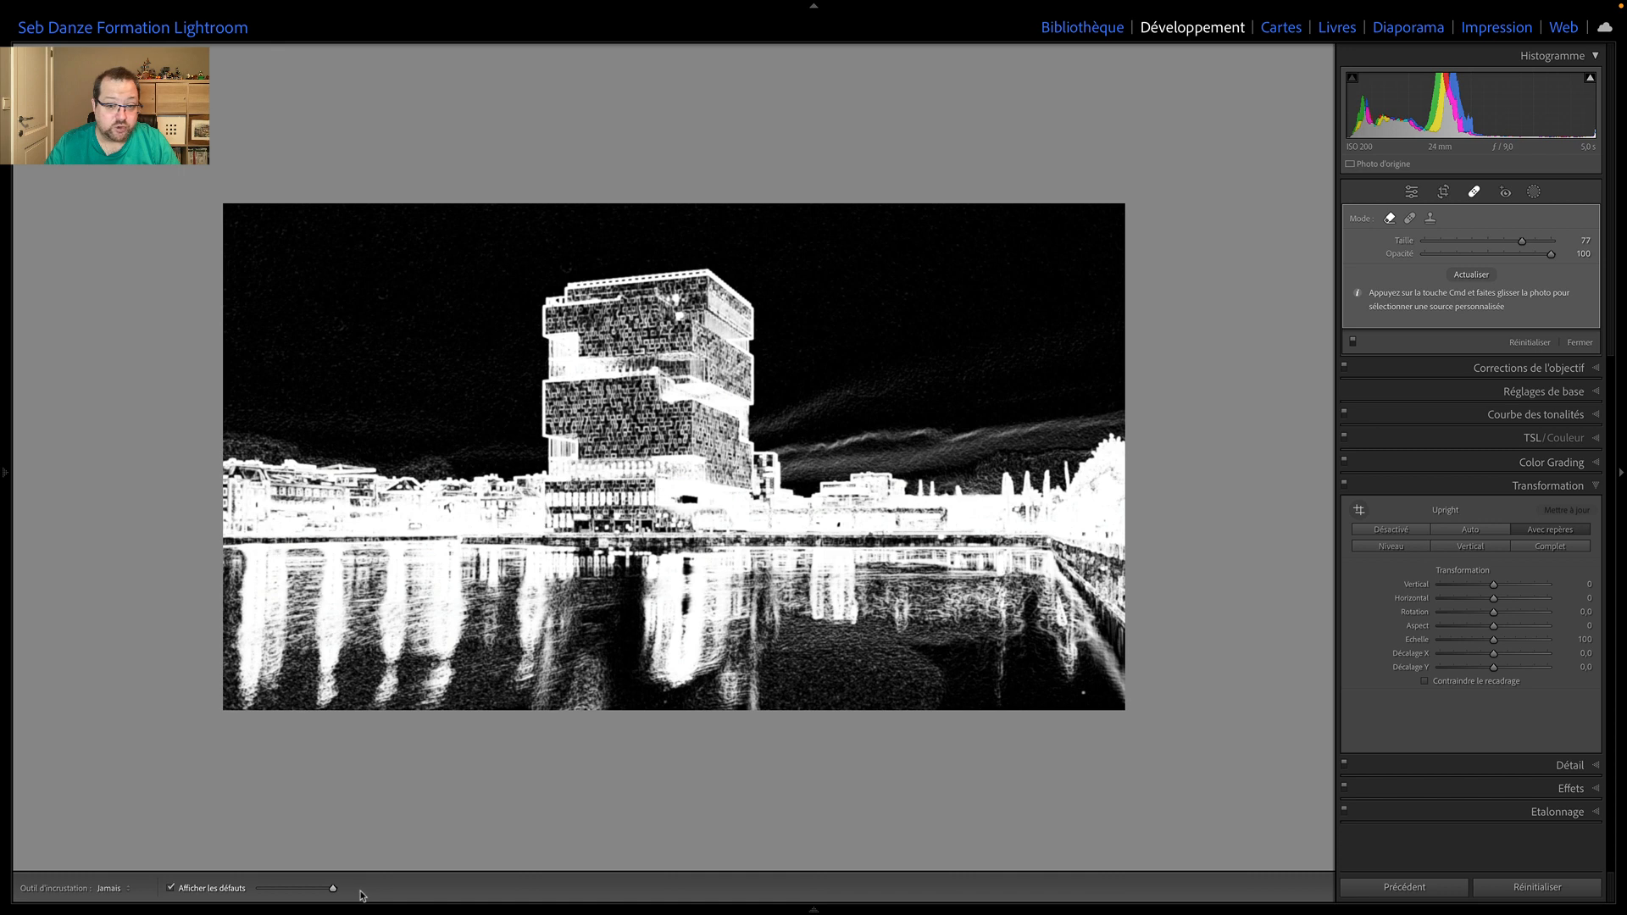
{"action": "scroll", "coordinate": [328, 777], "scroll_direction": "down", "scroll_amount": 1}
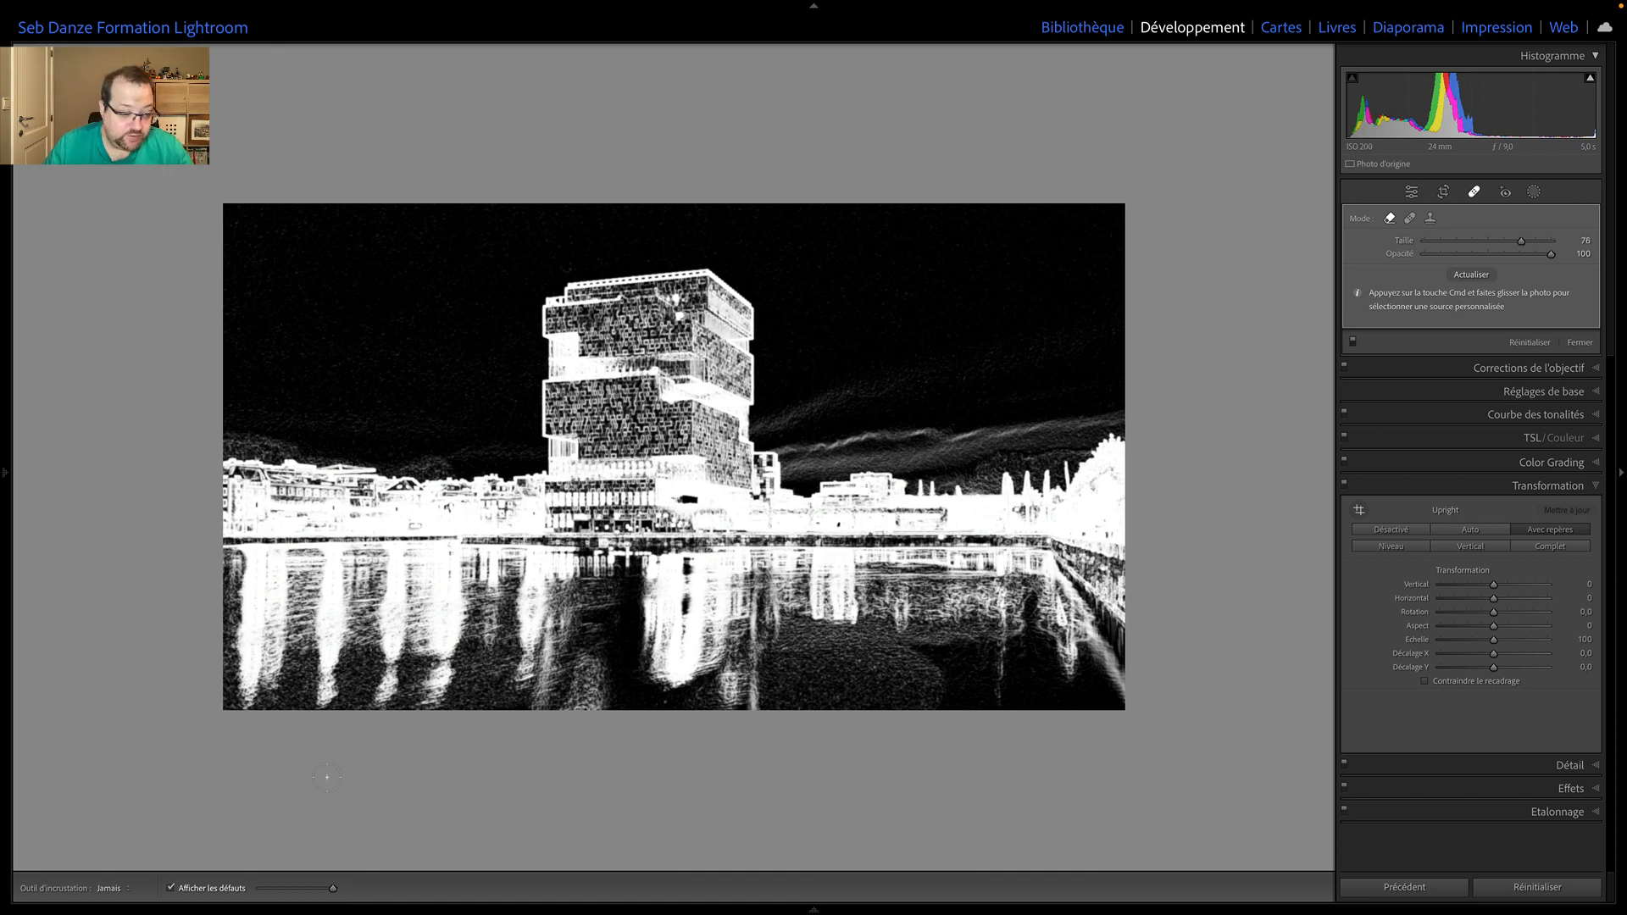
{"action": "left_click", "coordinate": [171, 889]}
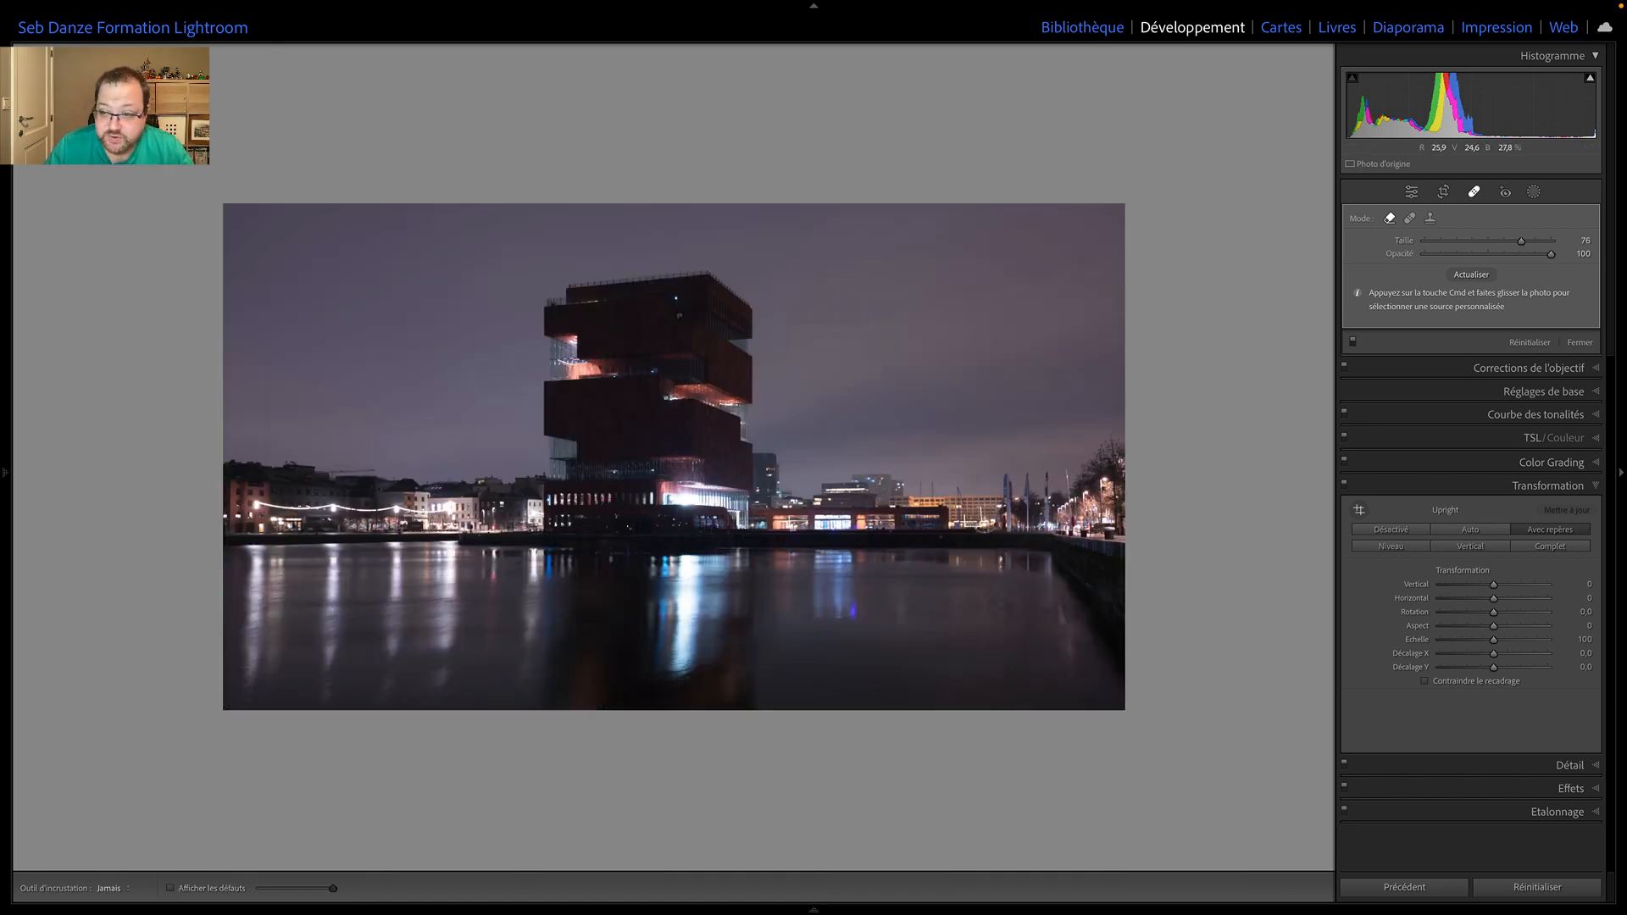
Heal away the small blue light reflection in the water with the Heal brush, using a feather of 80
{"action": "left_click", "coordinate": [854, 611]}
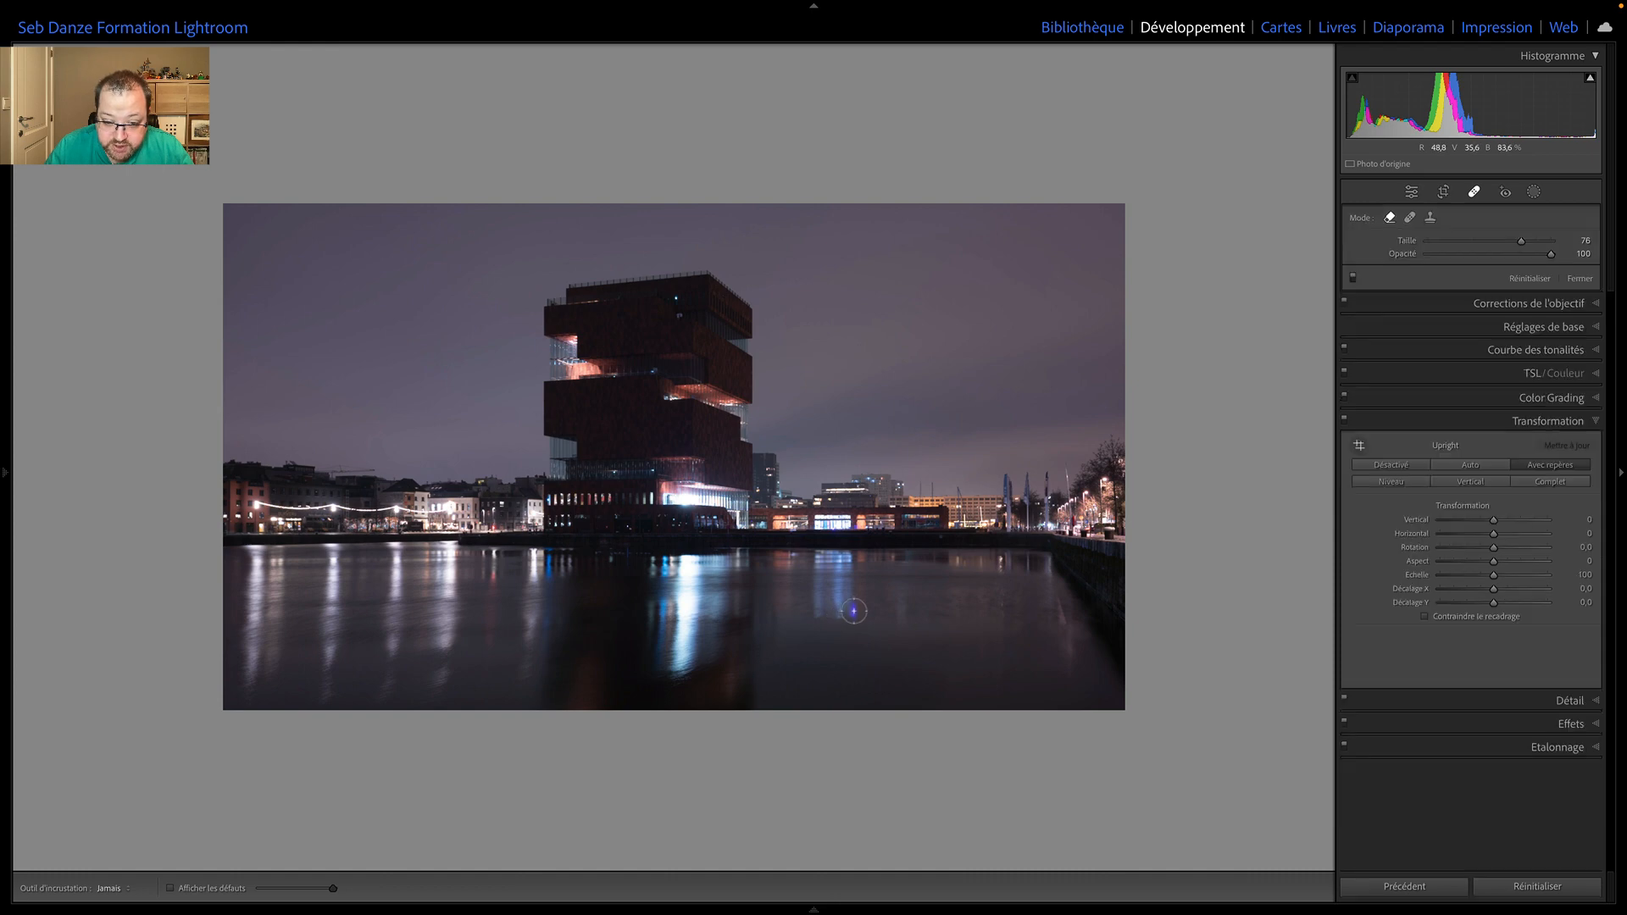
{"action": "left_click", "coordinate": [1409, 217]}
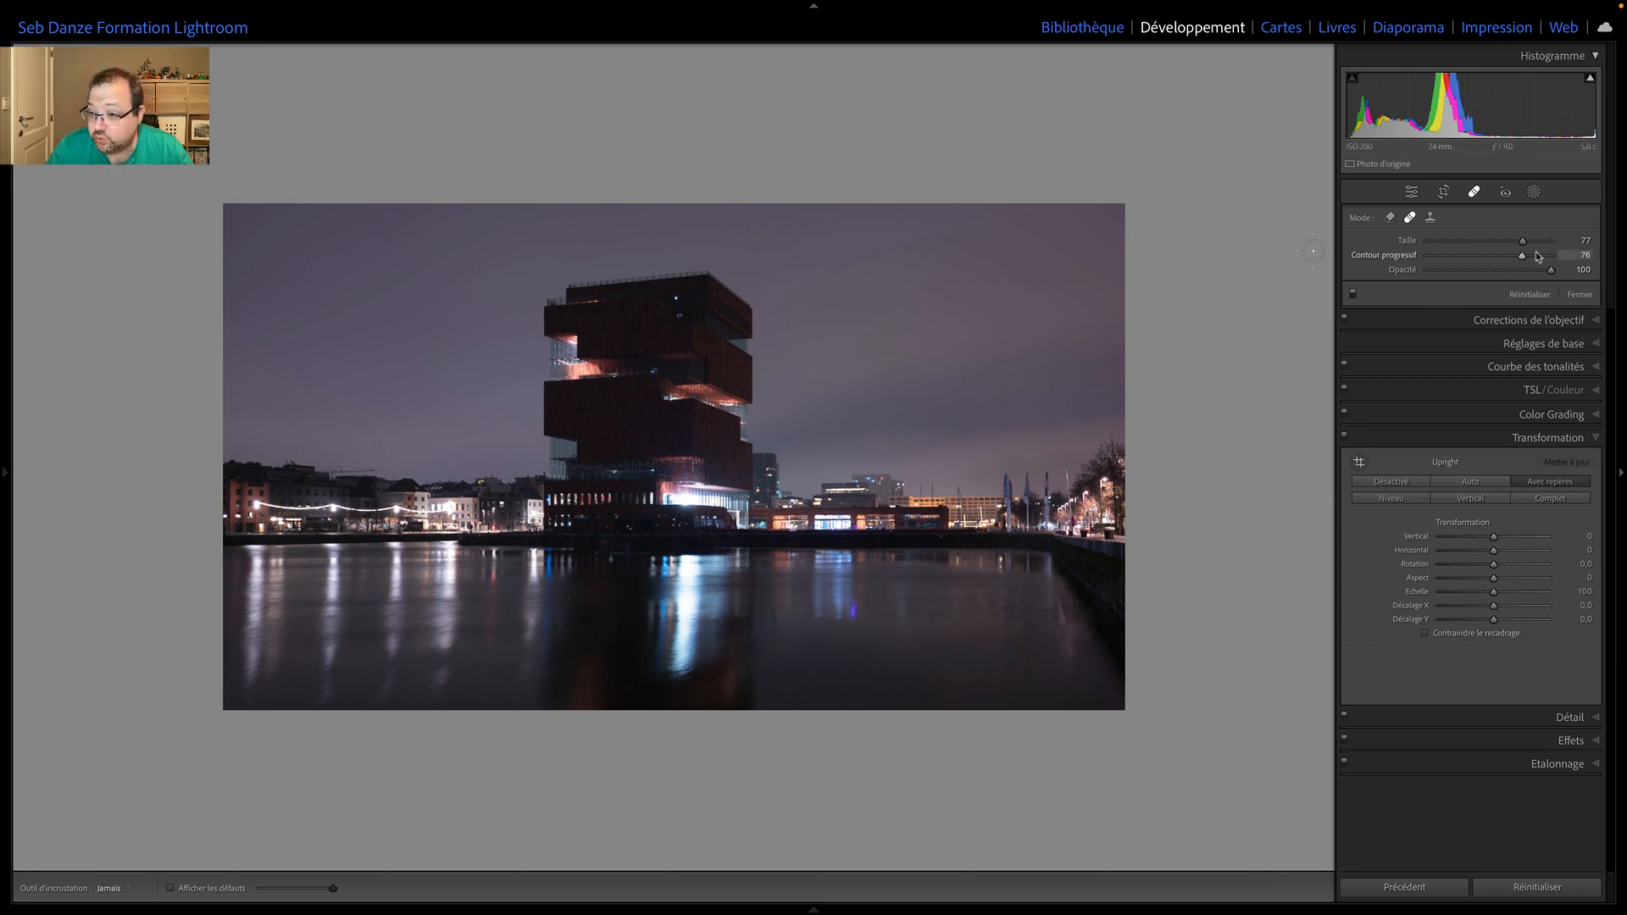
{"action": "left_click_drag", "start_coordinate": [1523, 258], "coordinate": [1527, 258]}
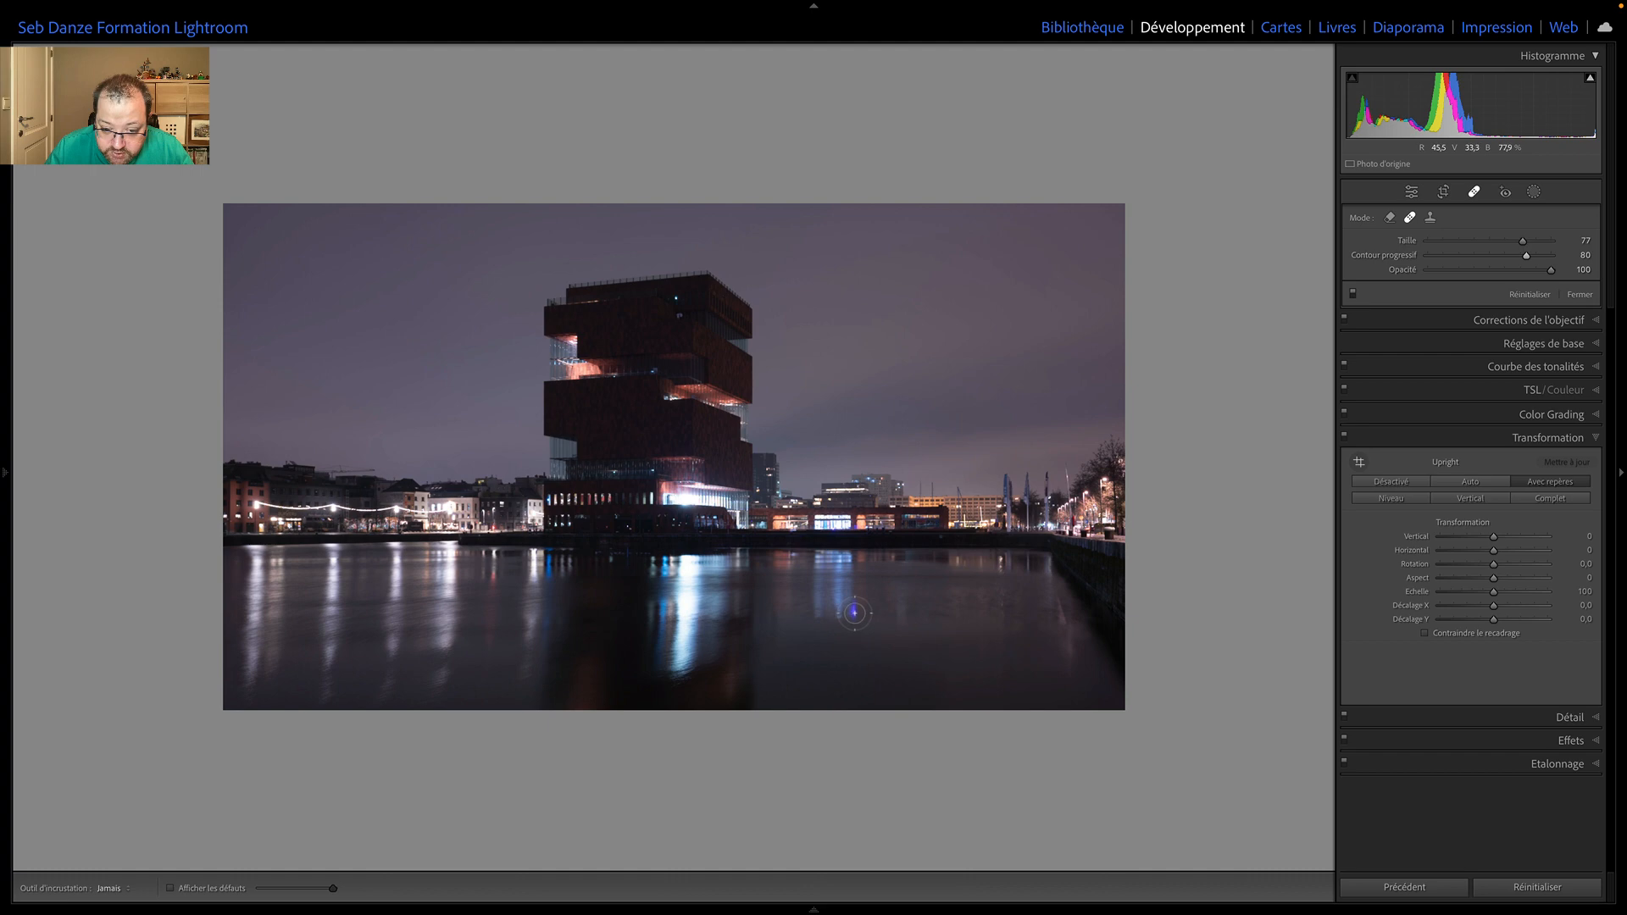
{"action": "right_click", "coordinate": [854, 611]}
{"action": "key", "text": "Escape"}
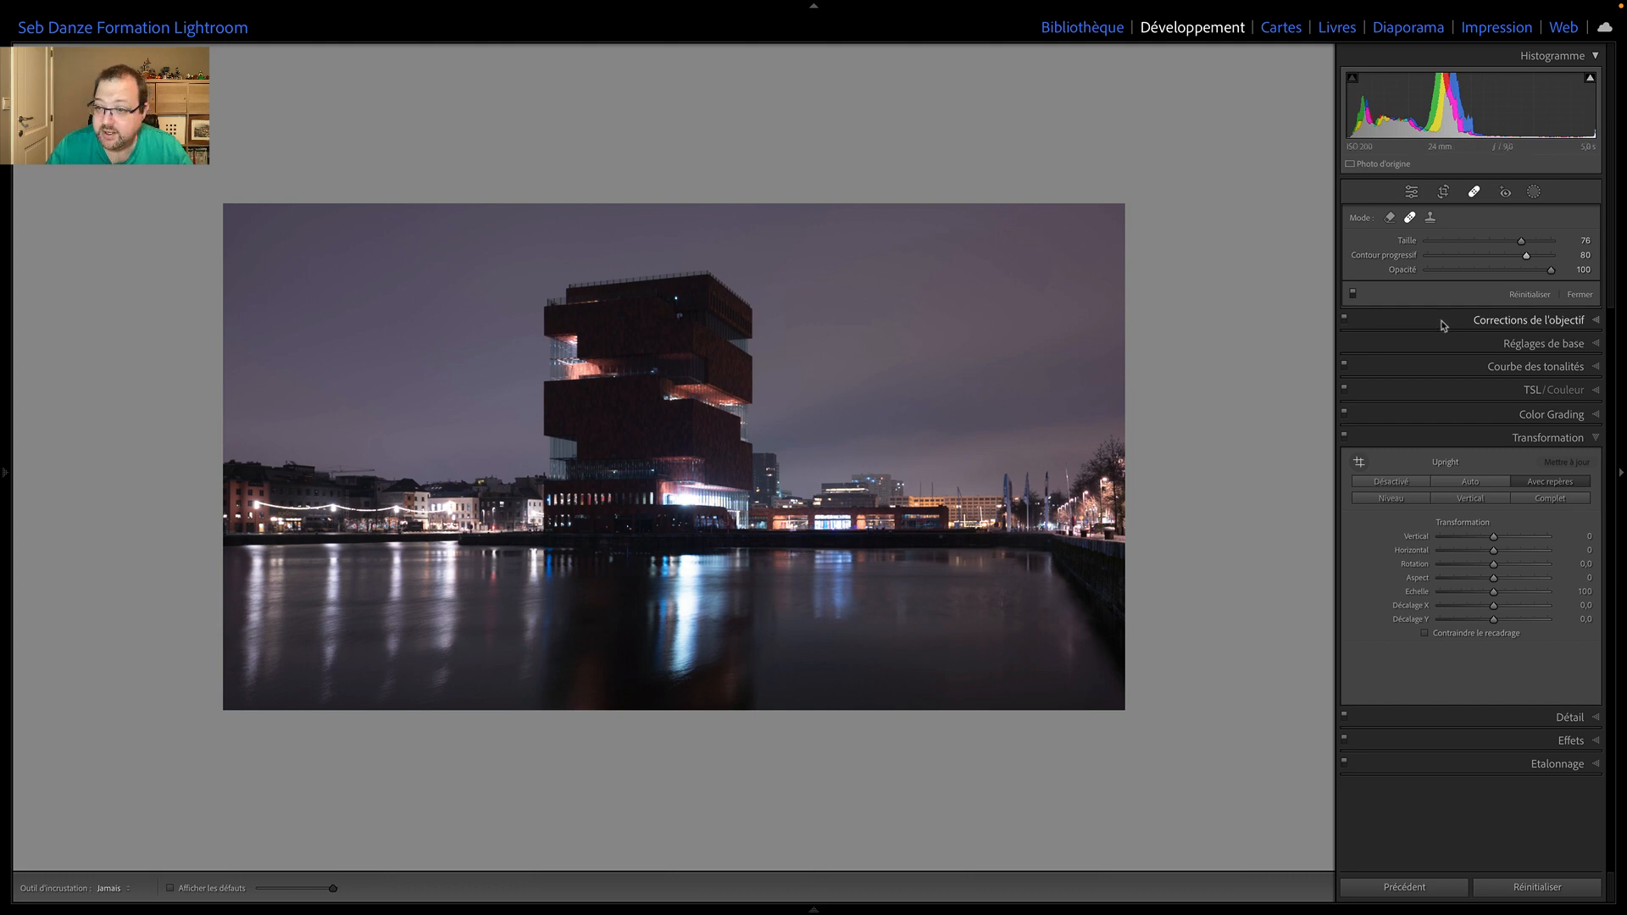
Clone out the blue light on the tower's uppermost facade using the Clone brush at size 37 and feather 80
{"action": "left_click", "coordinate": [1430, 217]}
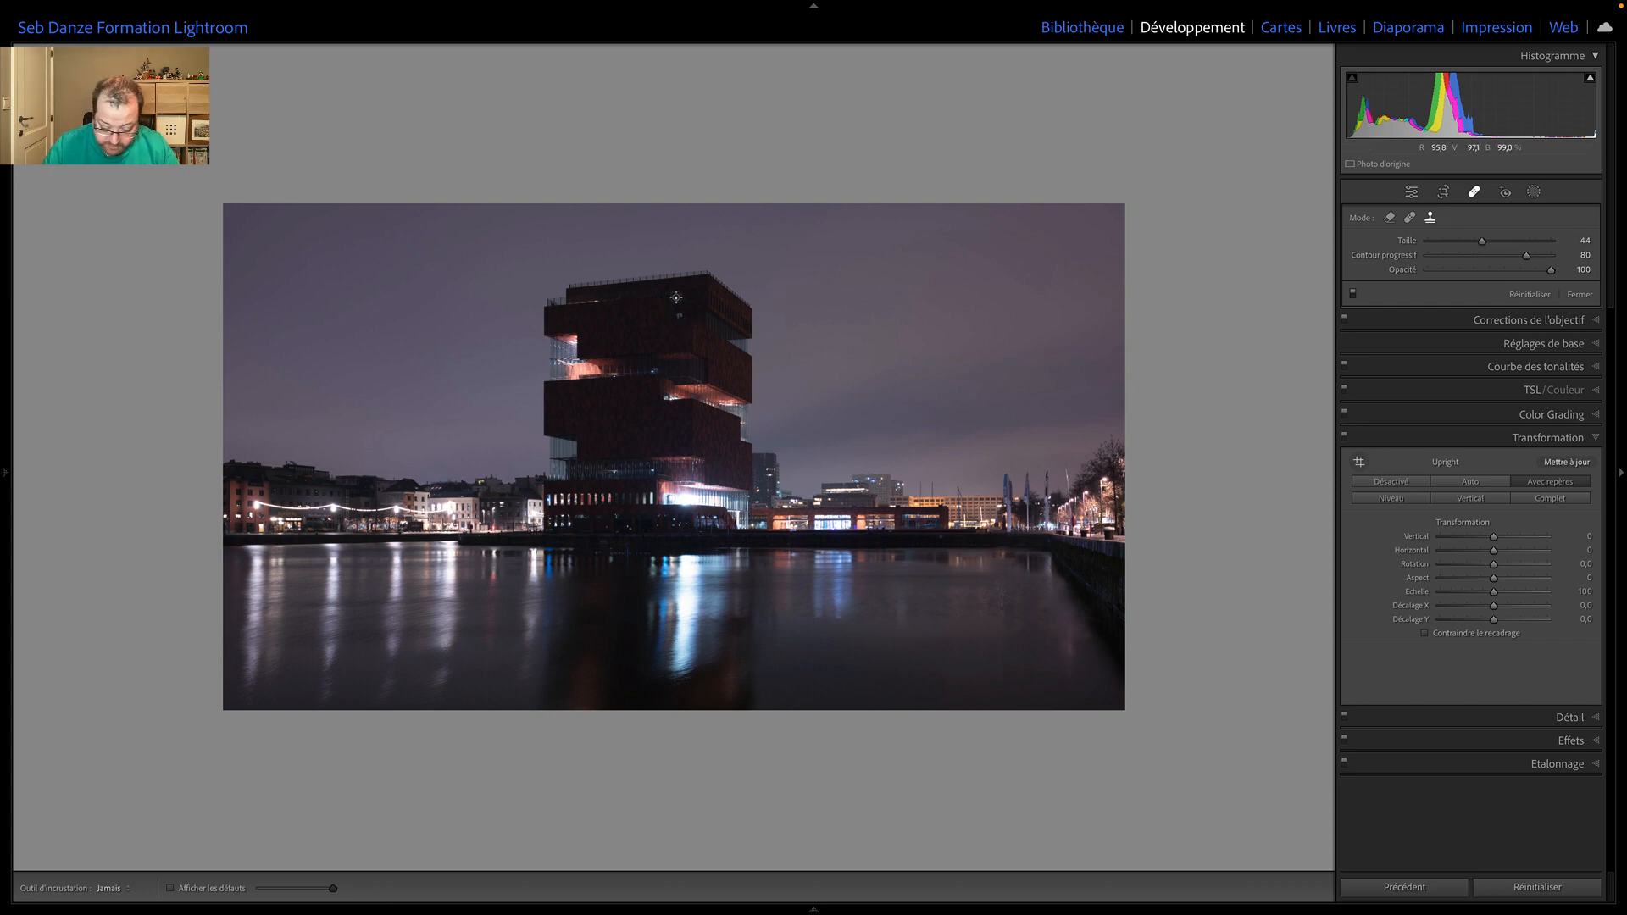
{"action": "key", "text": "z"}
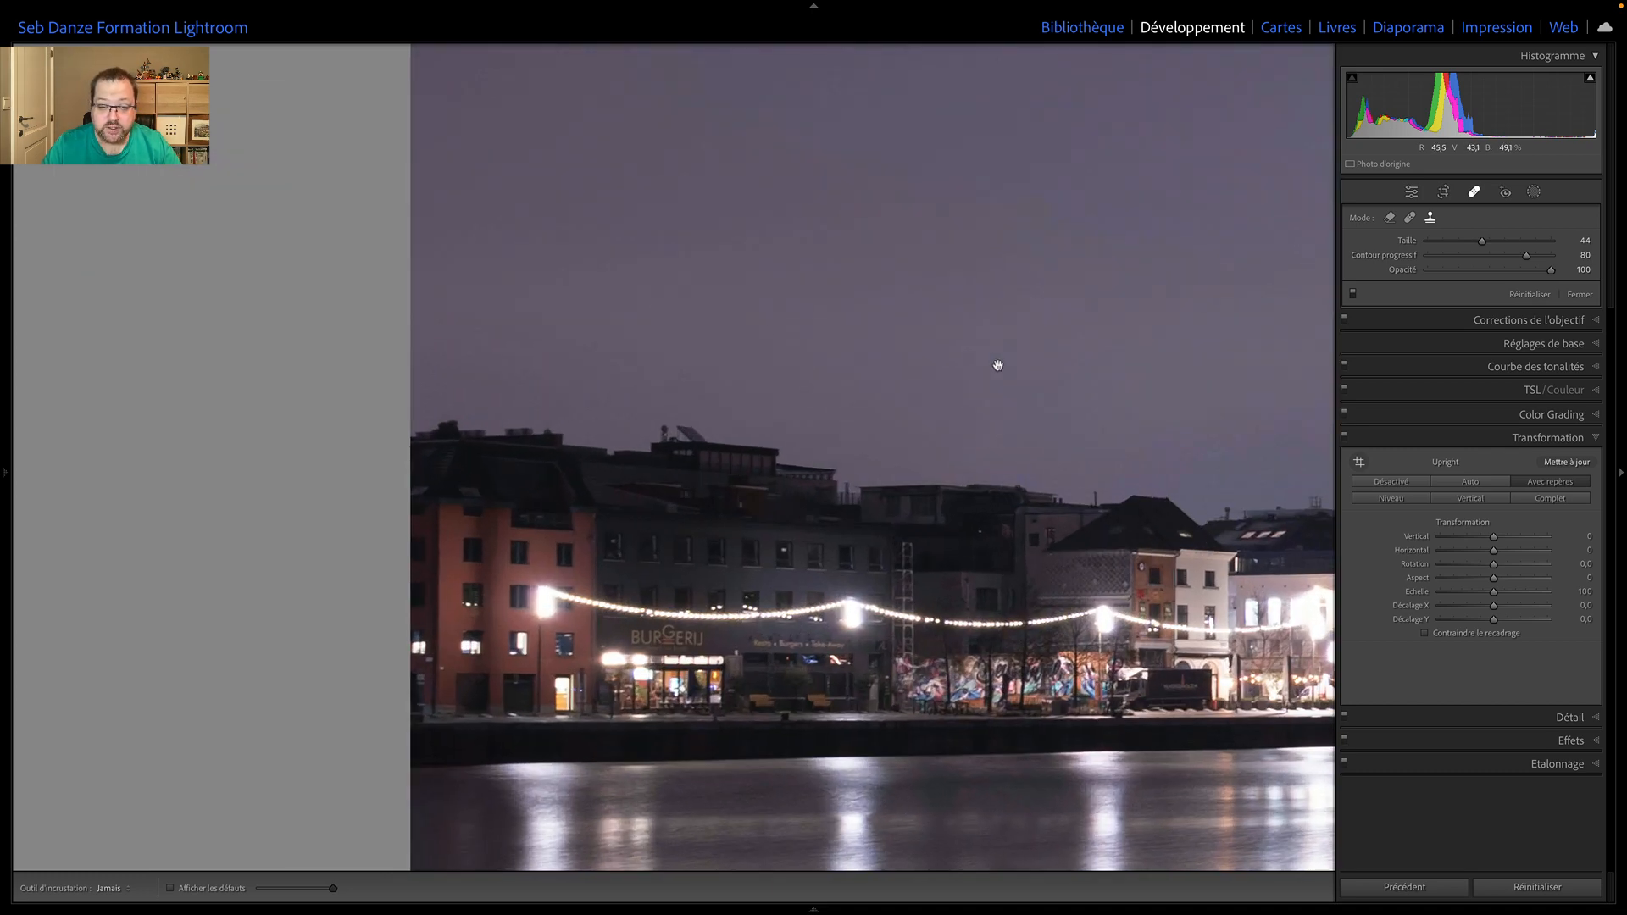
{"action": "right_click", "coordinate": [998, 366]}
{"action": "key", "text": "Escape"}
{"action": "left_click_drag", "start_coordinate": [1050, 309], "coordinate": [621, 501]}
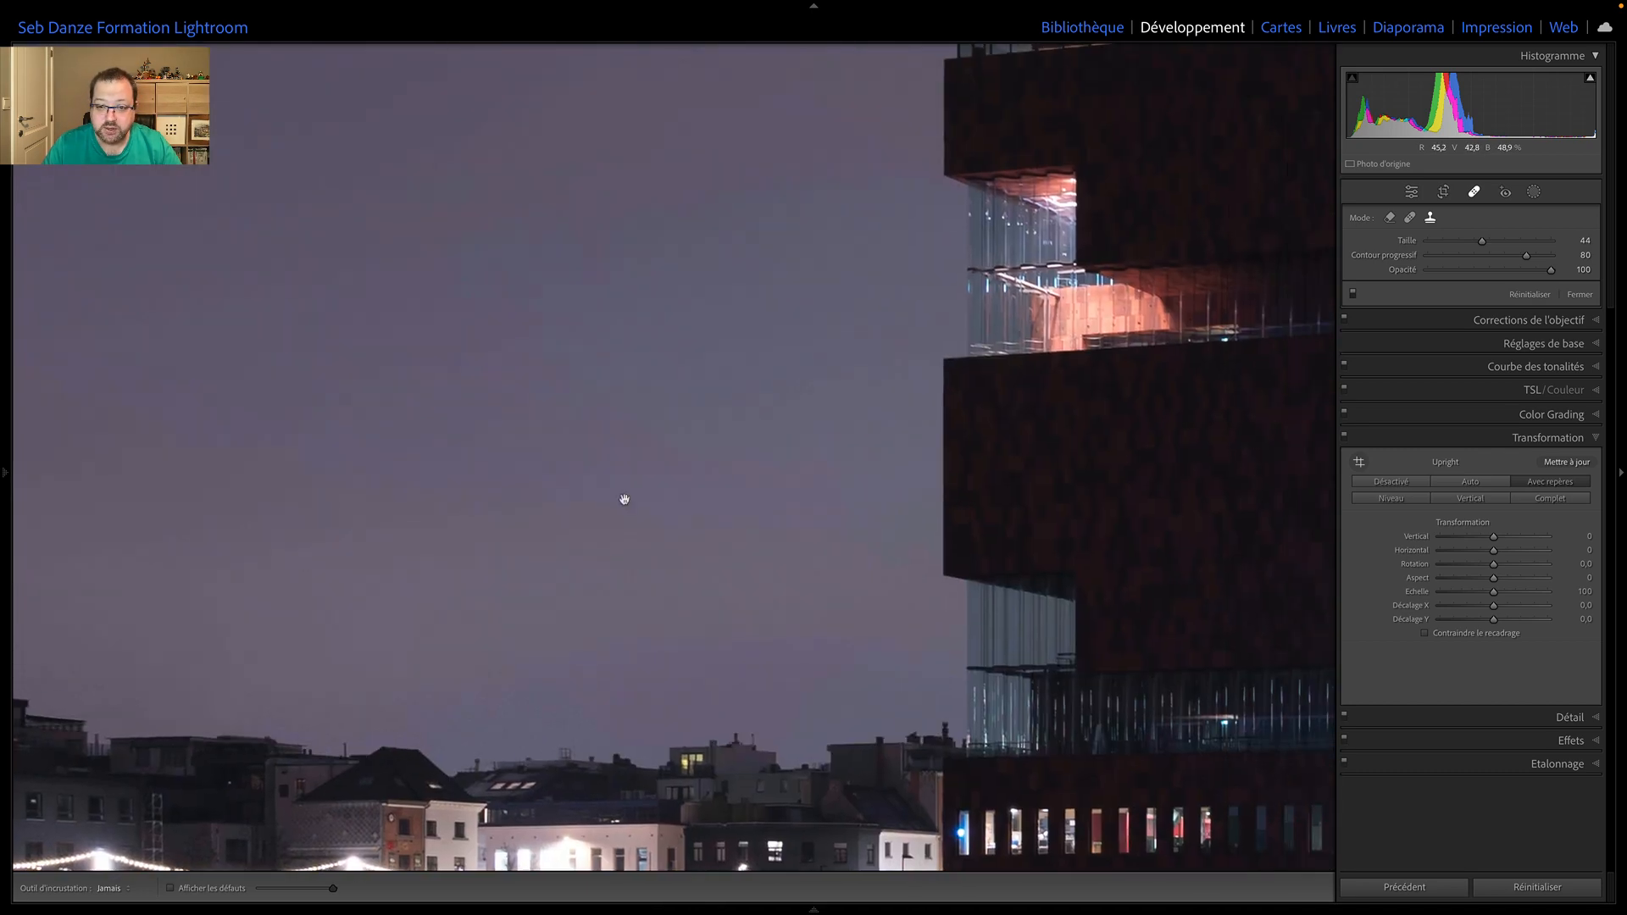
{"action": "left_click_drag", "start_coordinate": [1055, 458], "coordinate": [486, 643]}
{"action": "right_click", "coordinate": [890, 638]}
{"action": "left_click", "coordinate": [870, 634]}
{"action": "mouse_move", "coordinate": [869, 273]}
{"action": "left_mouse_down"}
{"action": "mouse_move", "coordinate": [811, 341]}
{"action": "mouse_move", "coordinate": [753, 468]}
{"action": "left_mouse_up"}
{"action": "scroll", "coordinate": [788, 406], "scroll_direction": "down", "scroll_amount": 2}
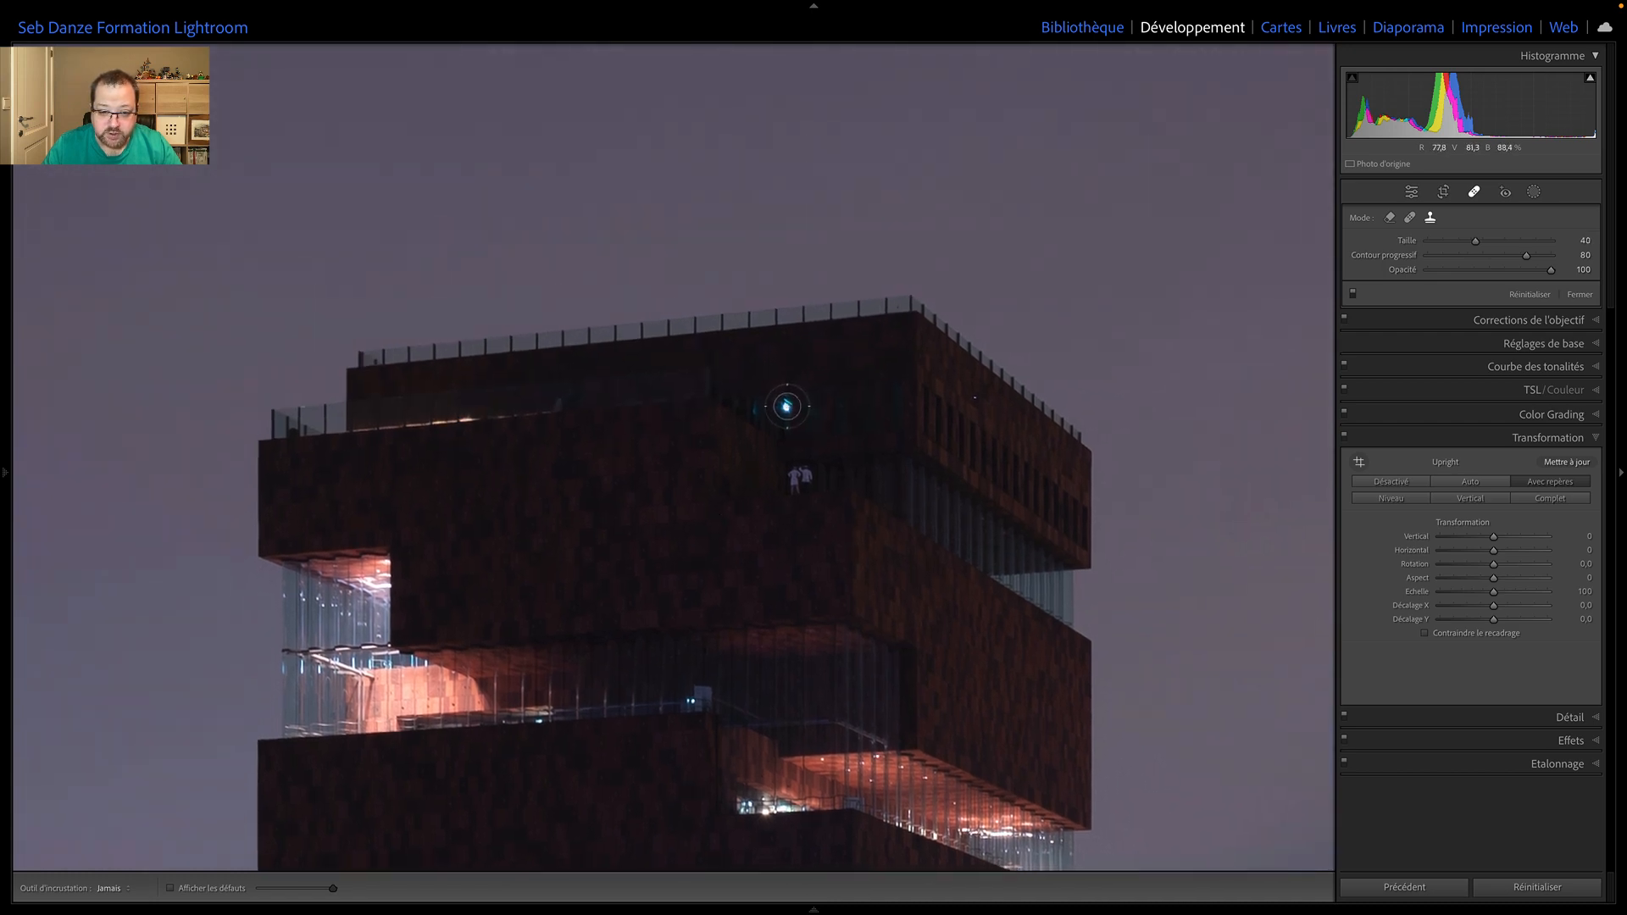
{"action": "scroll", "coordinate": [787, 406], "scroll_direction": "down", "scroll_amount": 1}
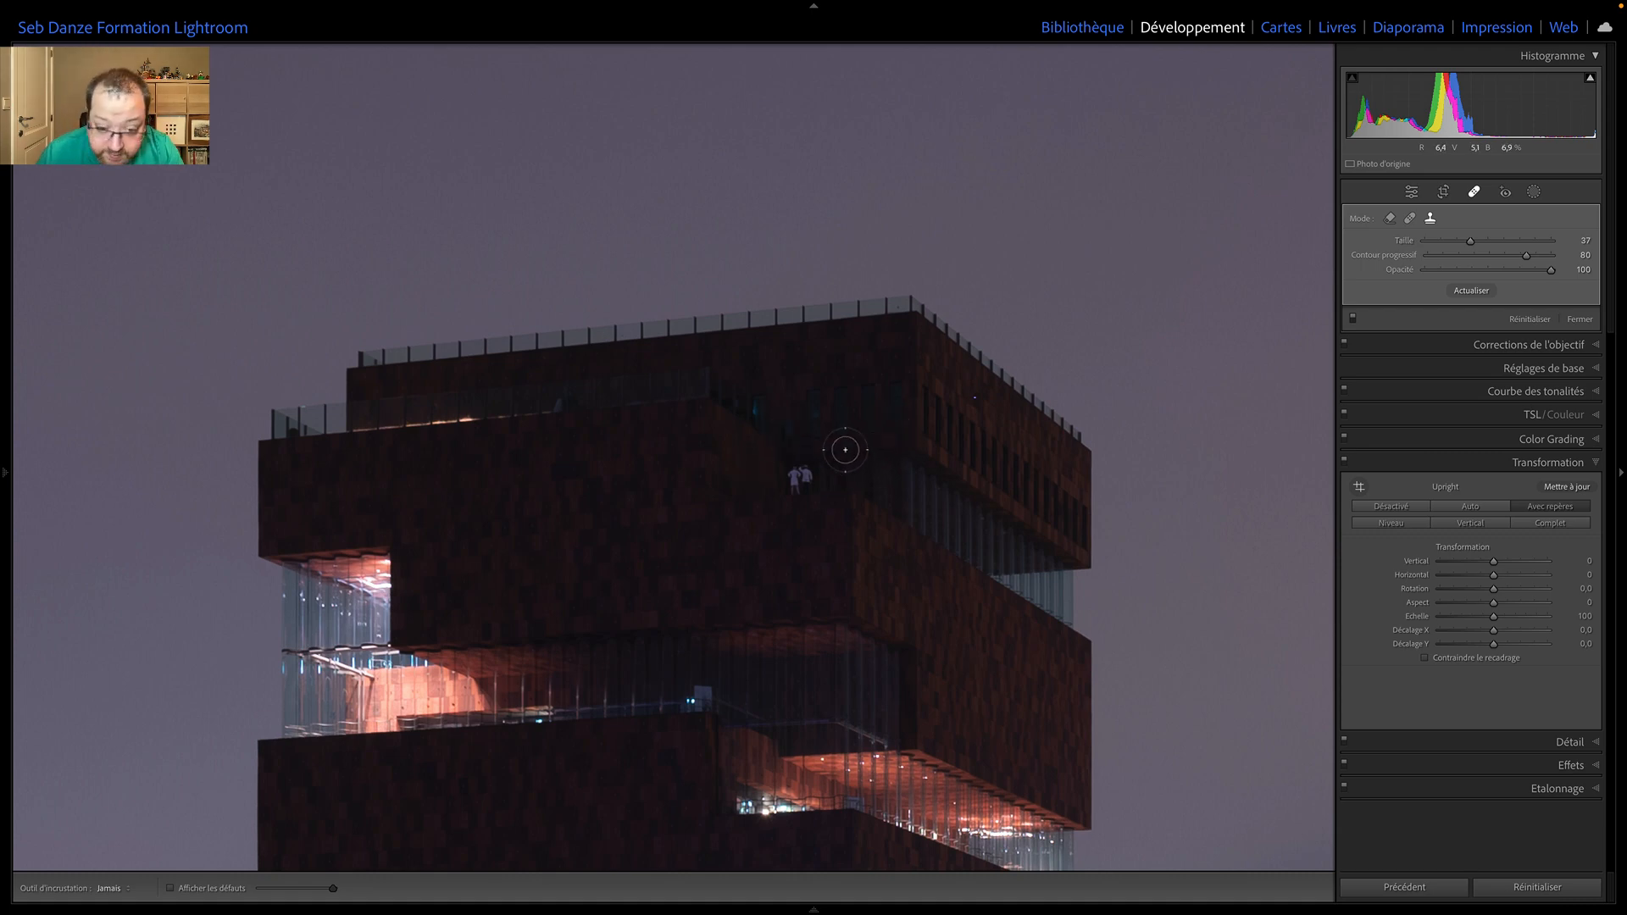
Move the facade spot's clone source to the dark wall just right of it and nudge it slightly downward
{"action": "left_click", "coordinate": [788, 406]}
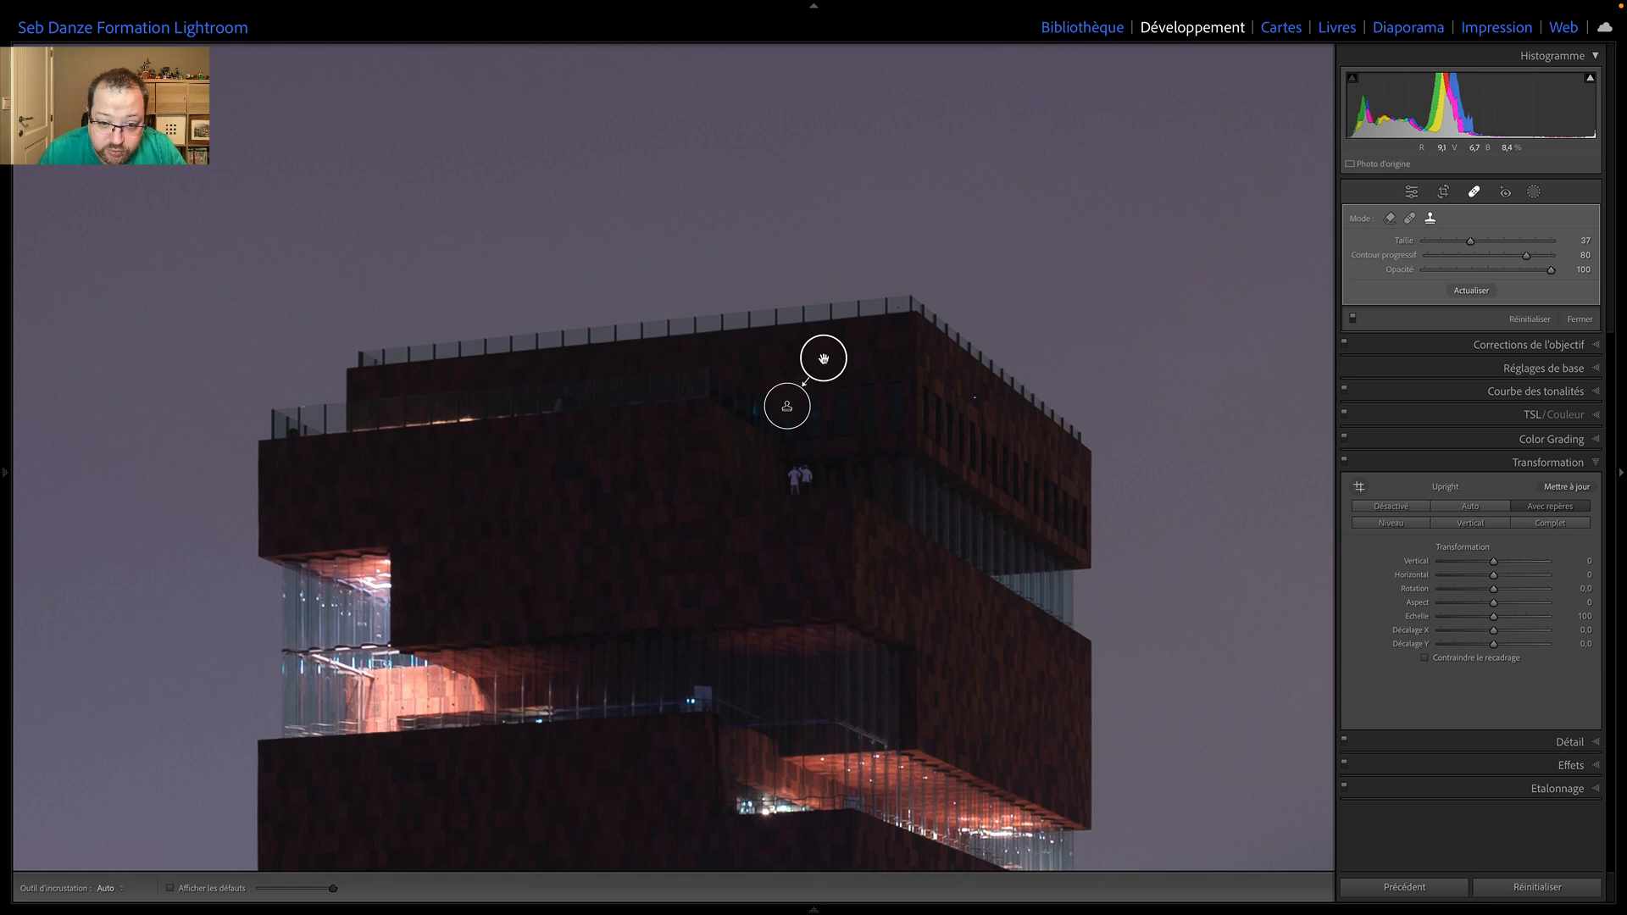
{"action": "left_click_drag", "start_coordinate": [823, 358], "coordinate": [838, 399]}
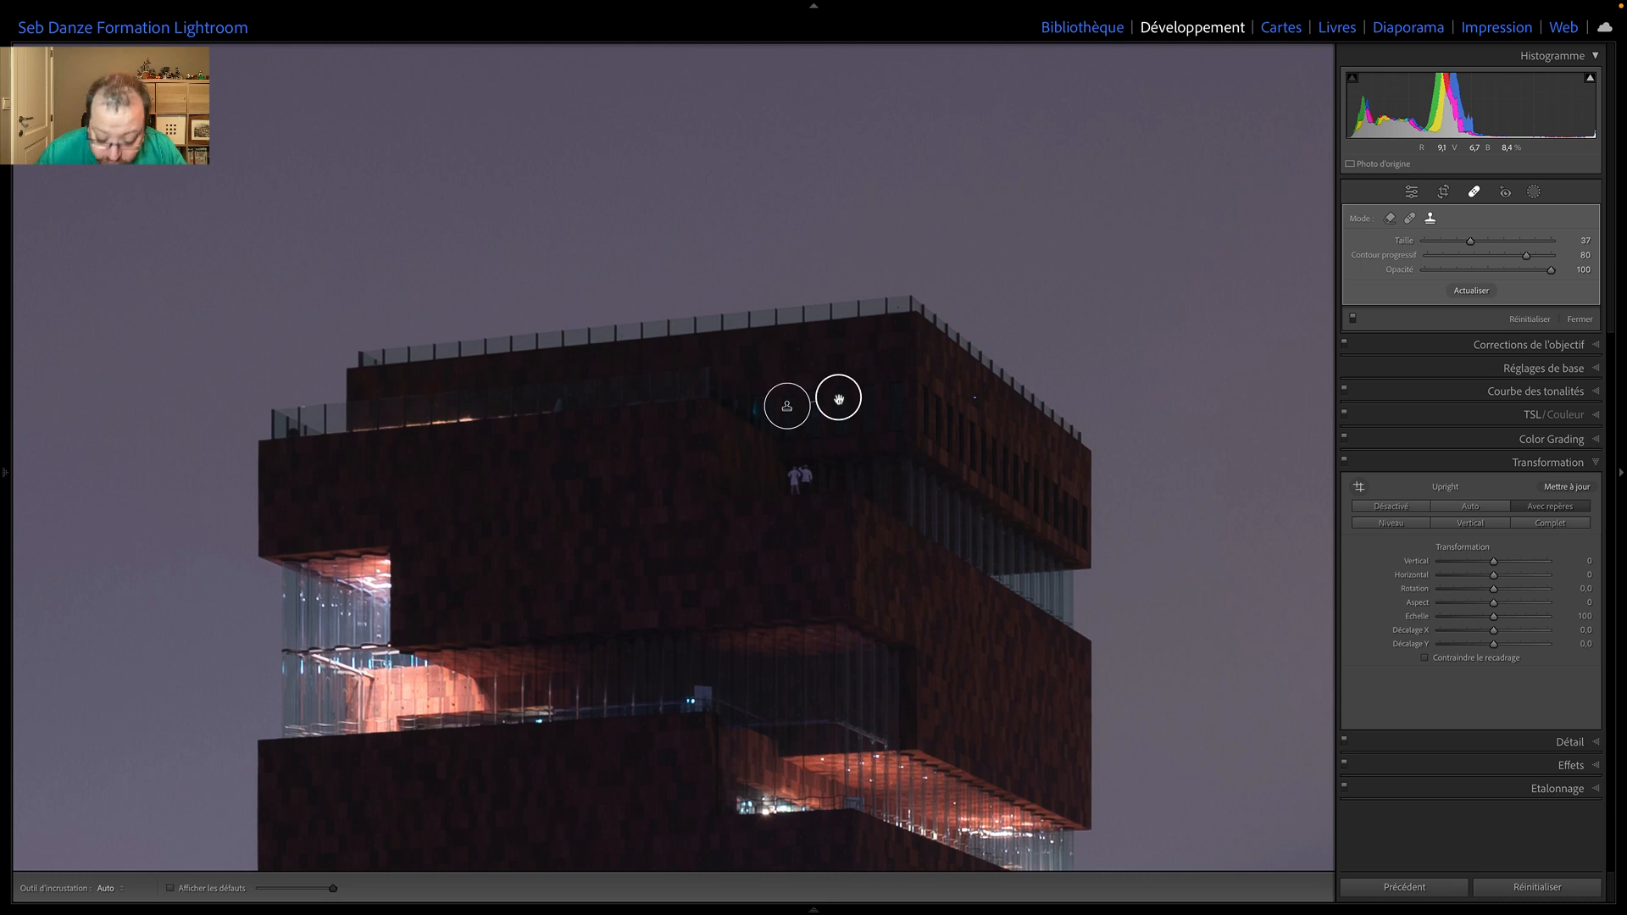
{"action": "key", "text": "Down"}
{"action": "key", "text": "Down"}
{"action": "key", "text": "Down"}
{"action": "key", "text": "Down"}
{"action": "key", "text": "Down"}
{"action": "key", "text": "Down"}
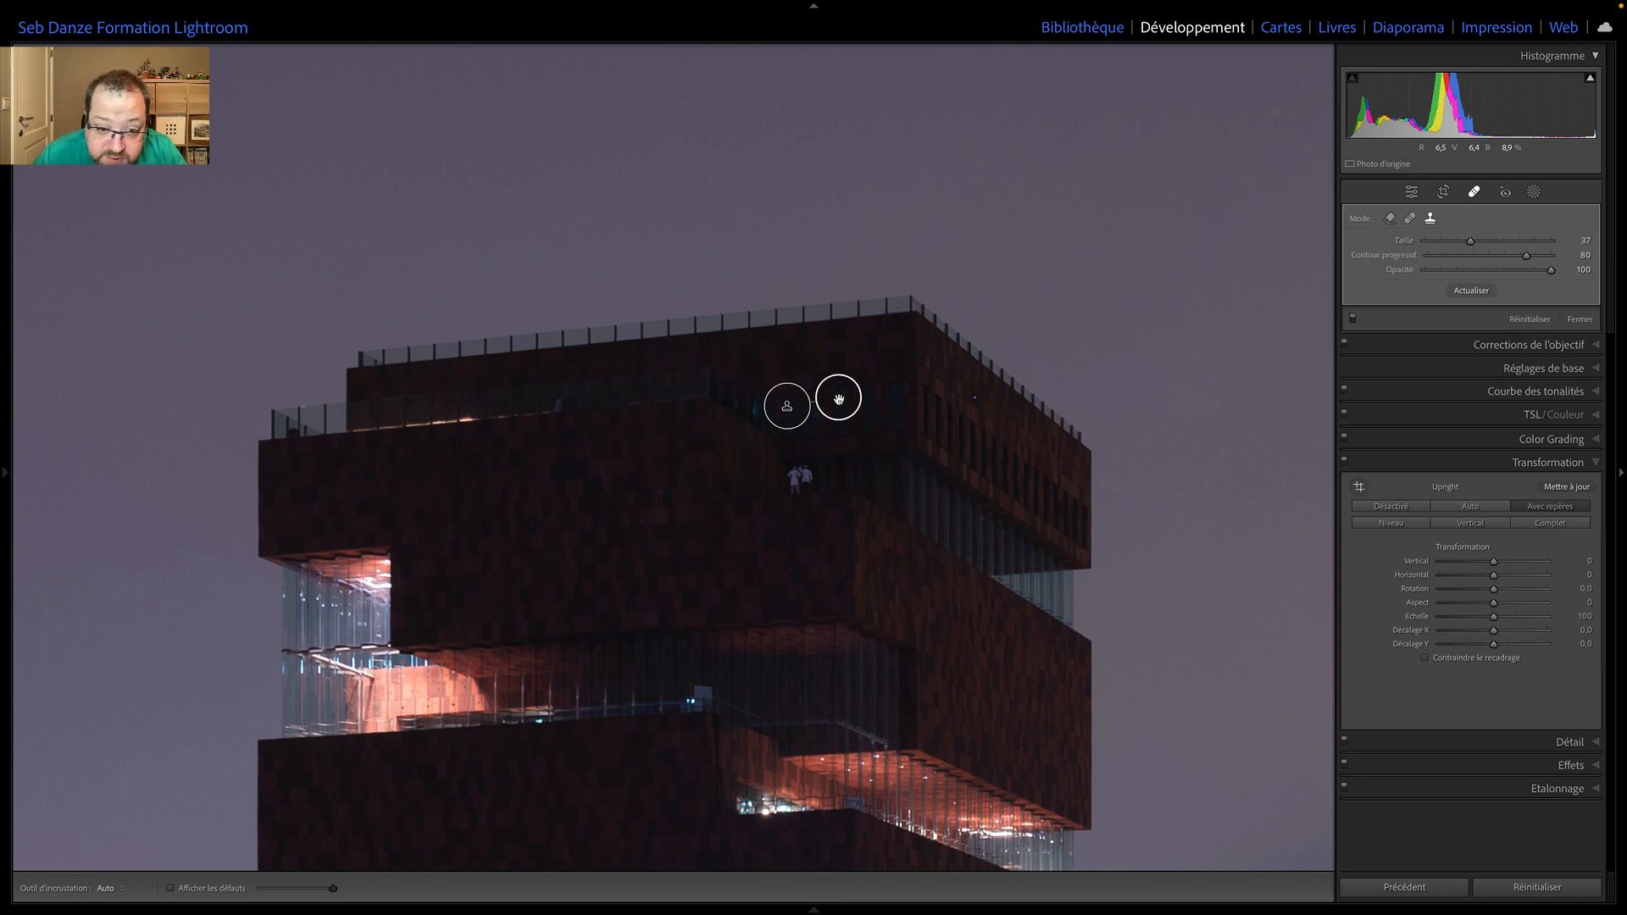
{"action": "key", "text": "Down"}
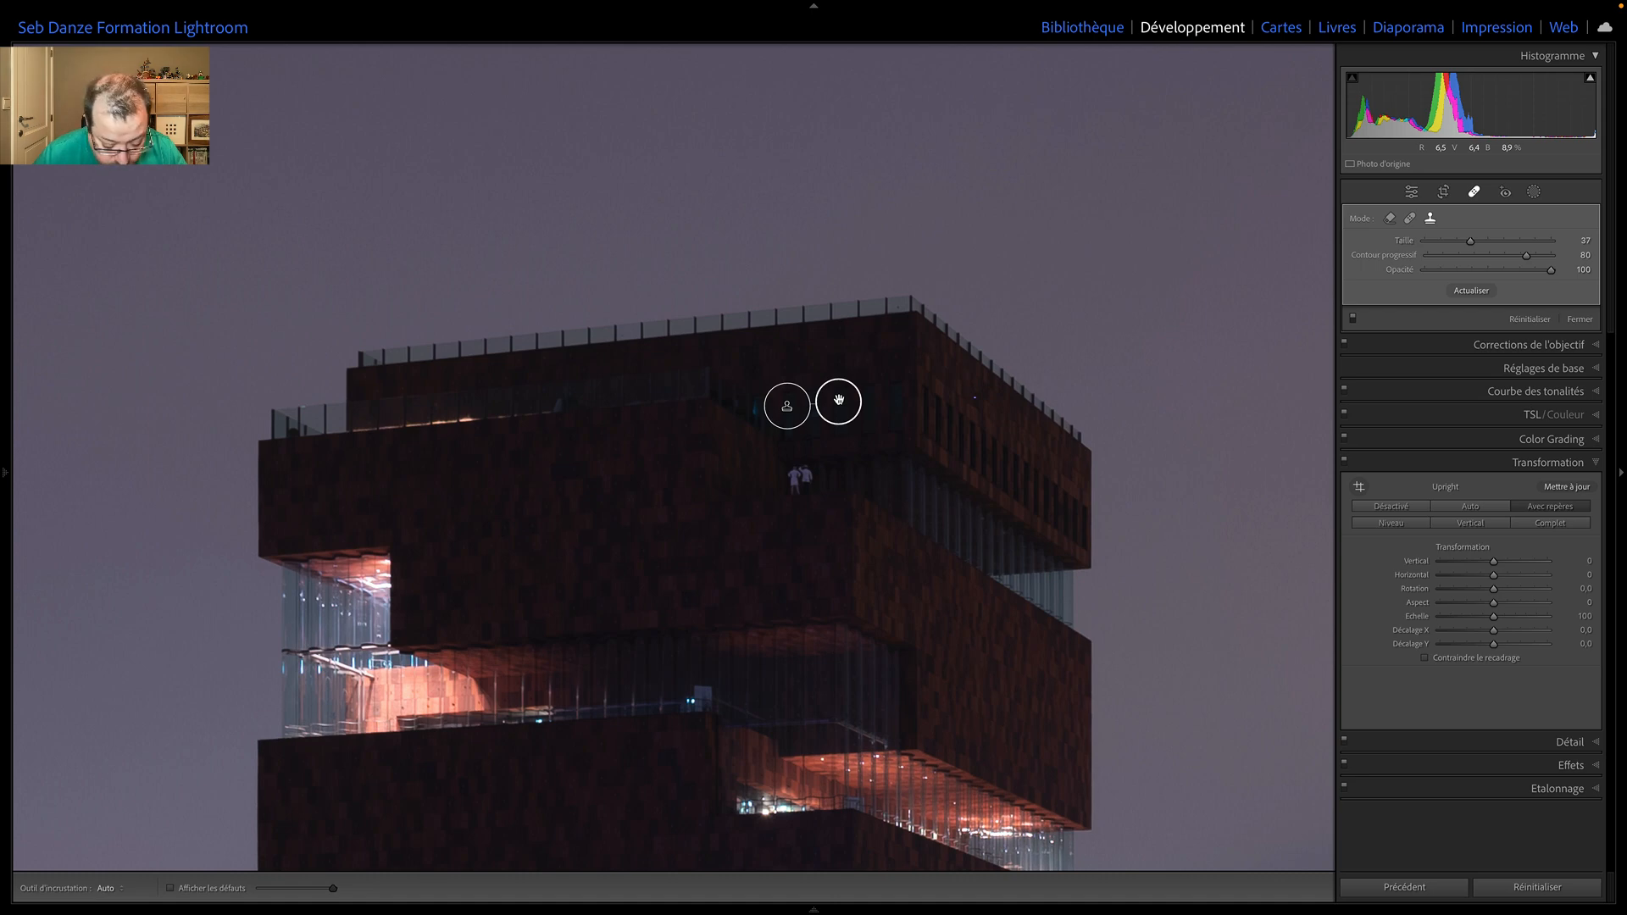
Finish the facade clone correction, hide the retouching overlays and return to the full photo
{"action": "key", "text": "Return"}
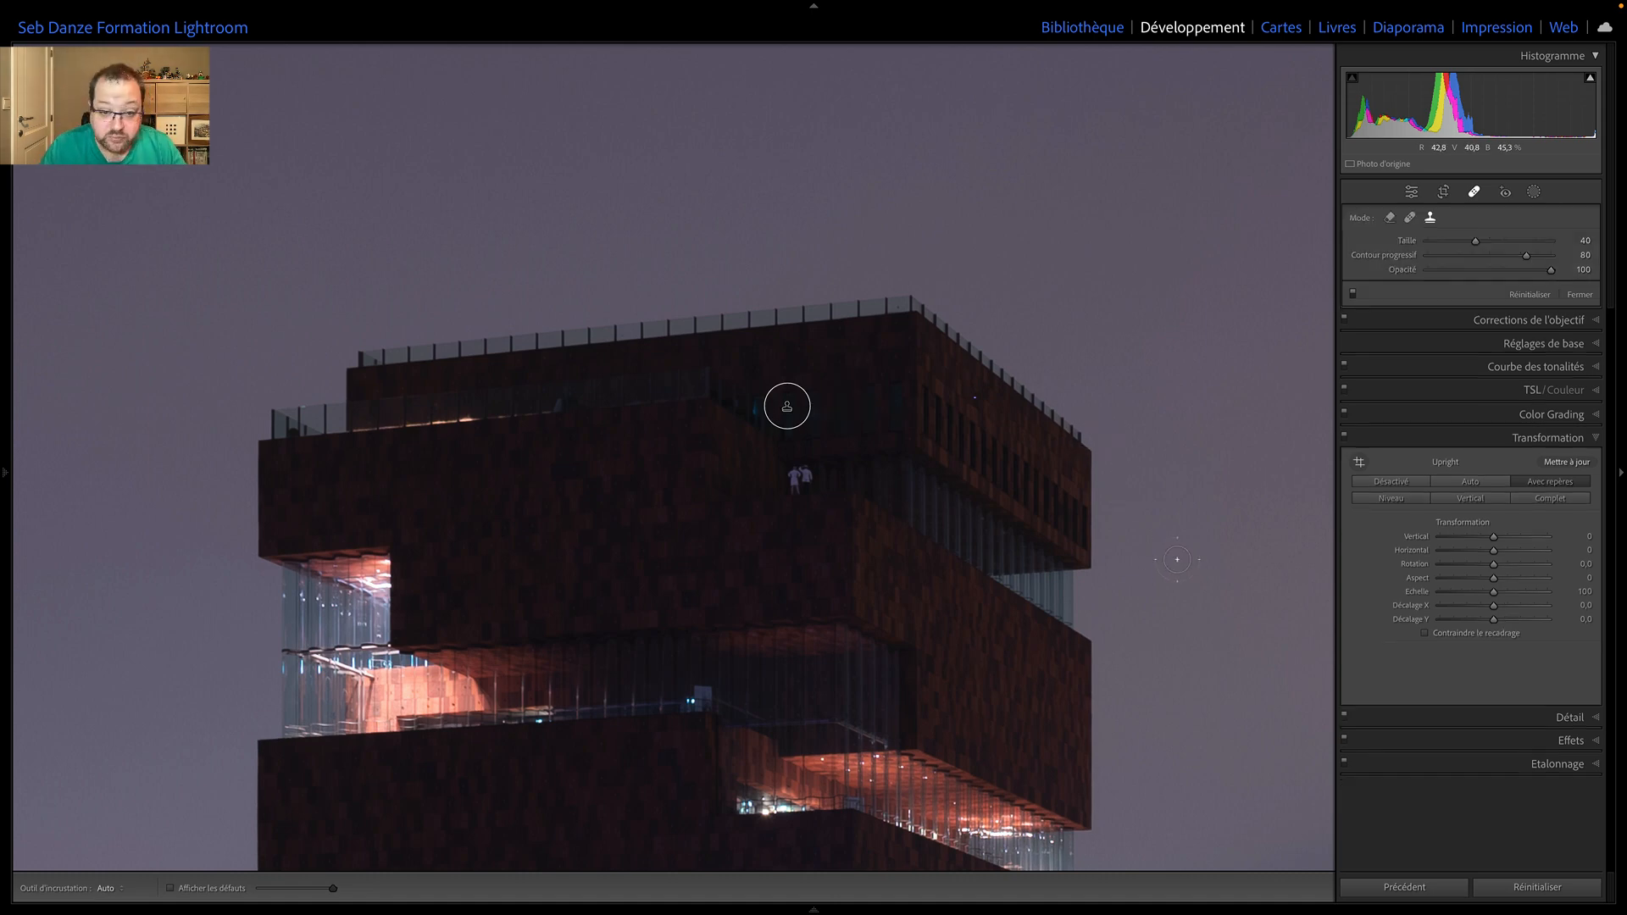
{"action": "key", "text": "h"}
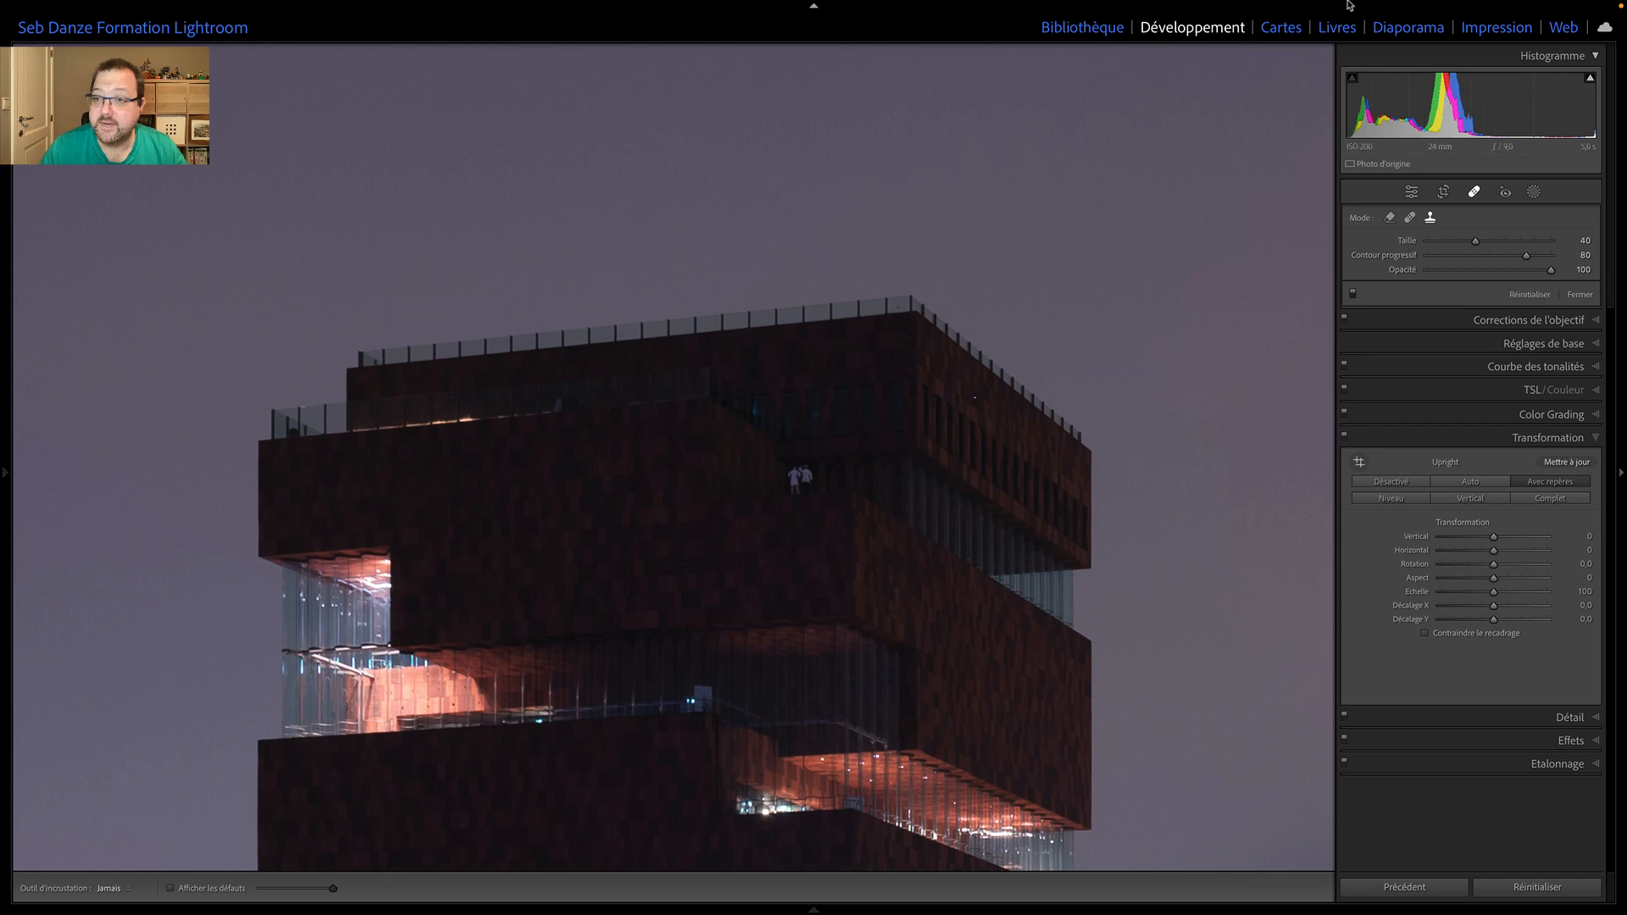
{"action": "key", "text": "z"}
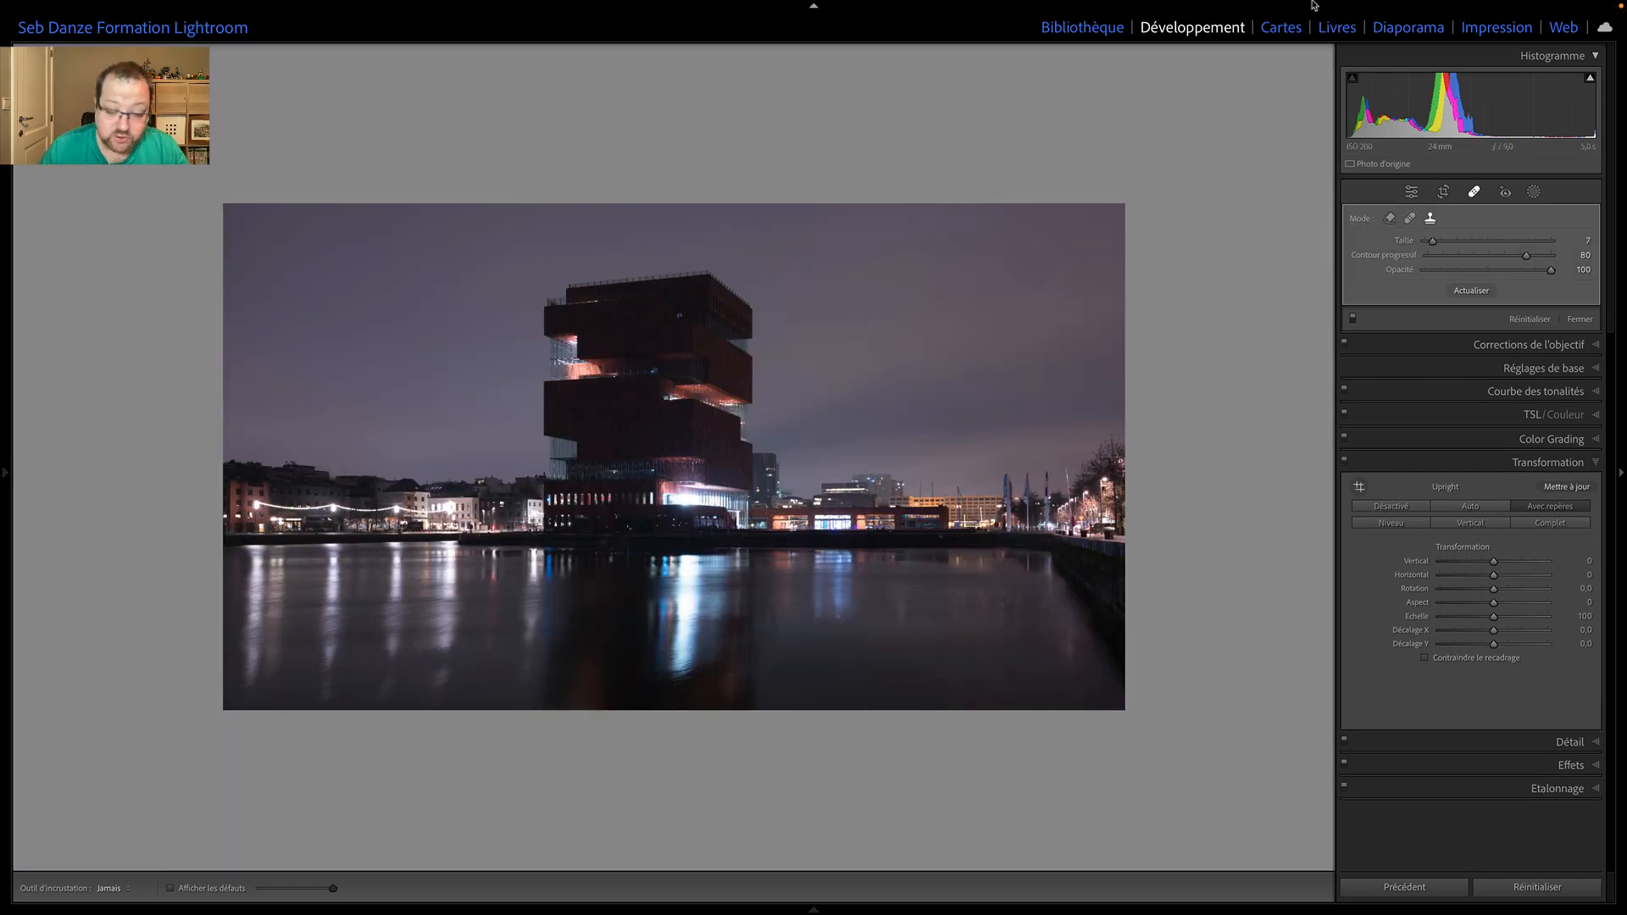
{"action": "mouse_move", "coordinate": [1383, 6]}
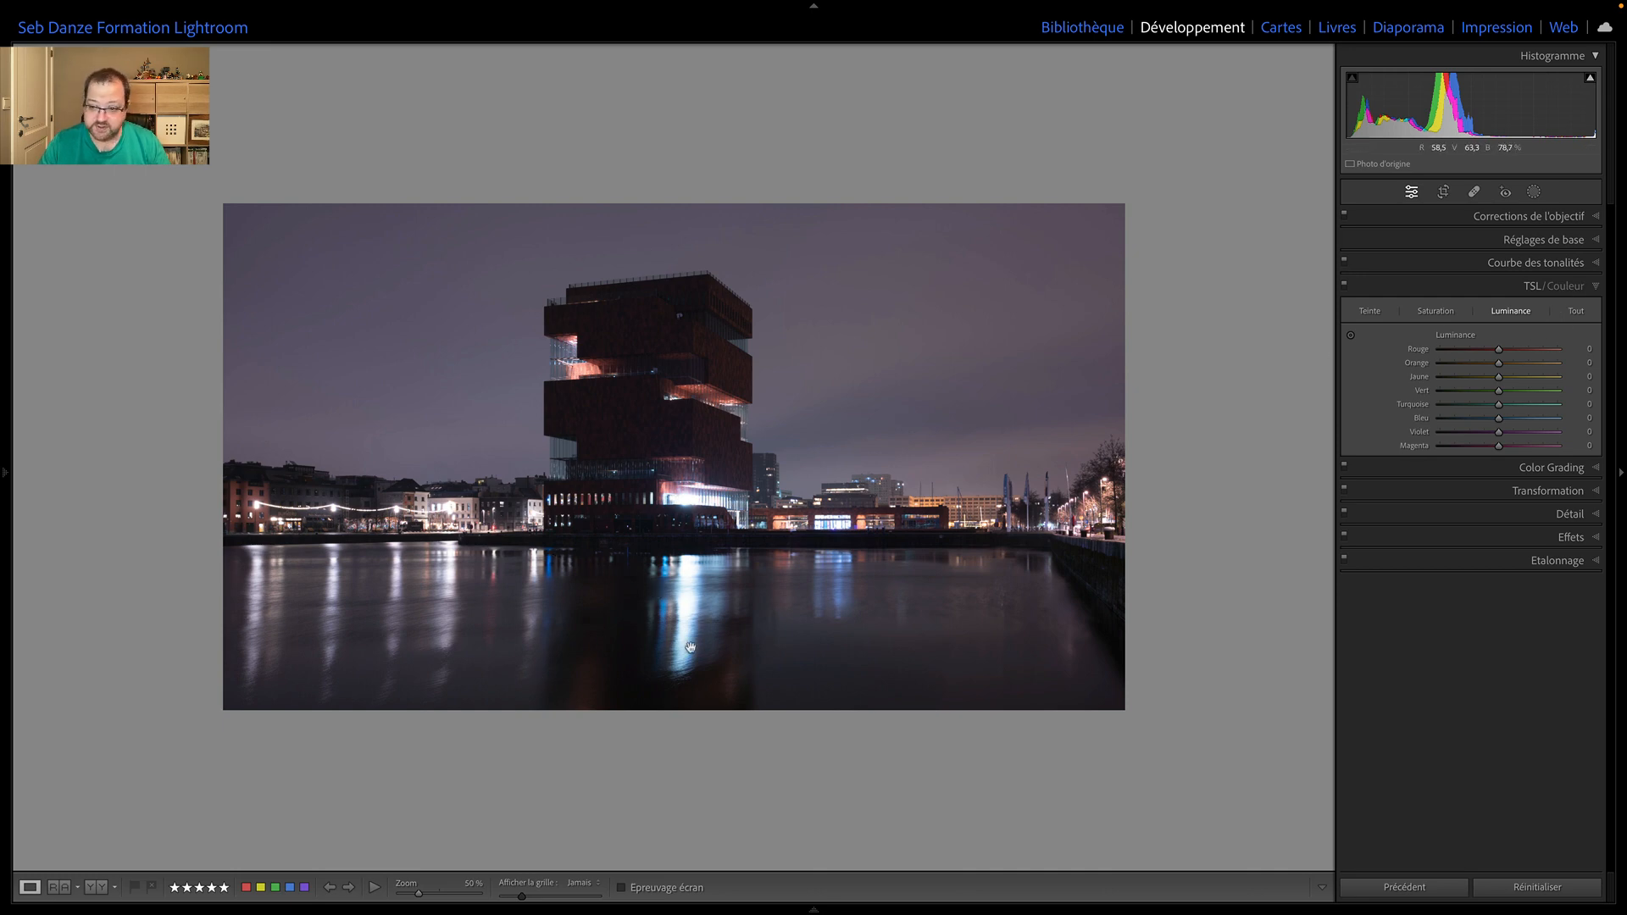
Mute the cool tones by setting saturation to −67 for turquoise, −58 for blue, −65 for violet and −93 for magenta
{"action": "left_click", "coordinate": [1576, 312]}
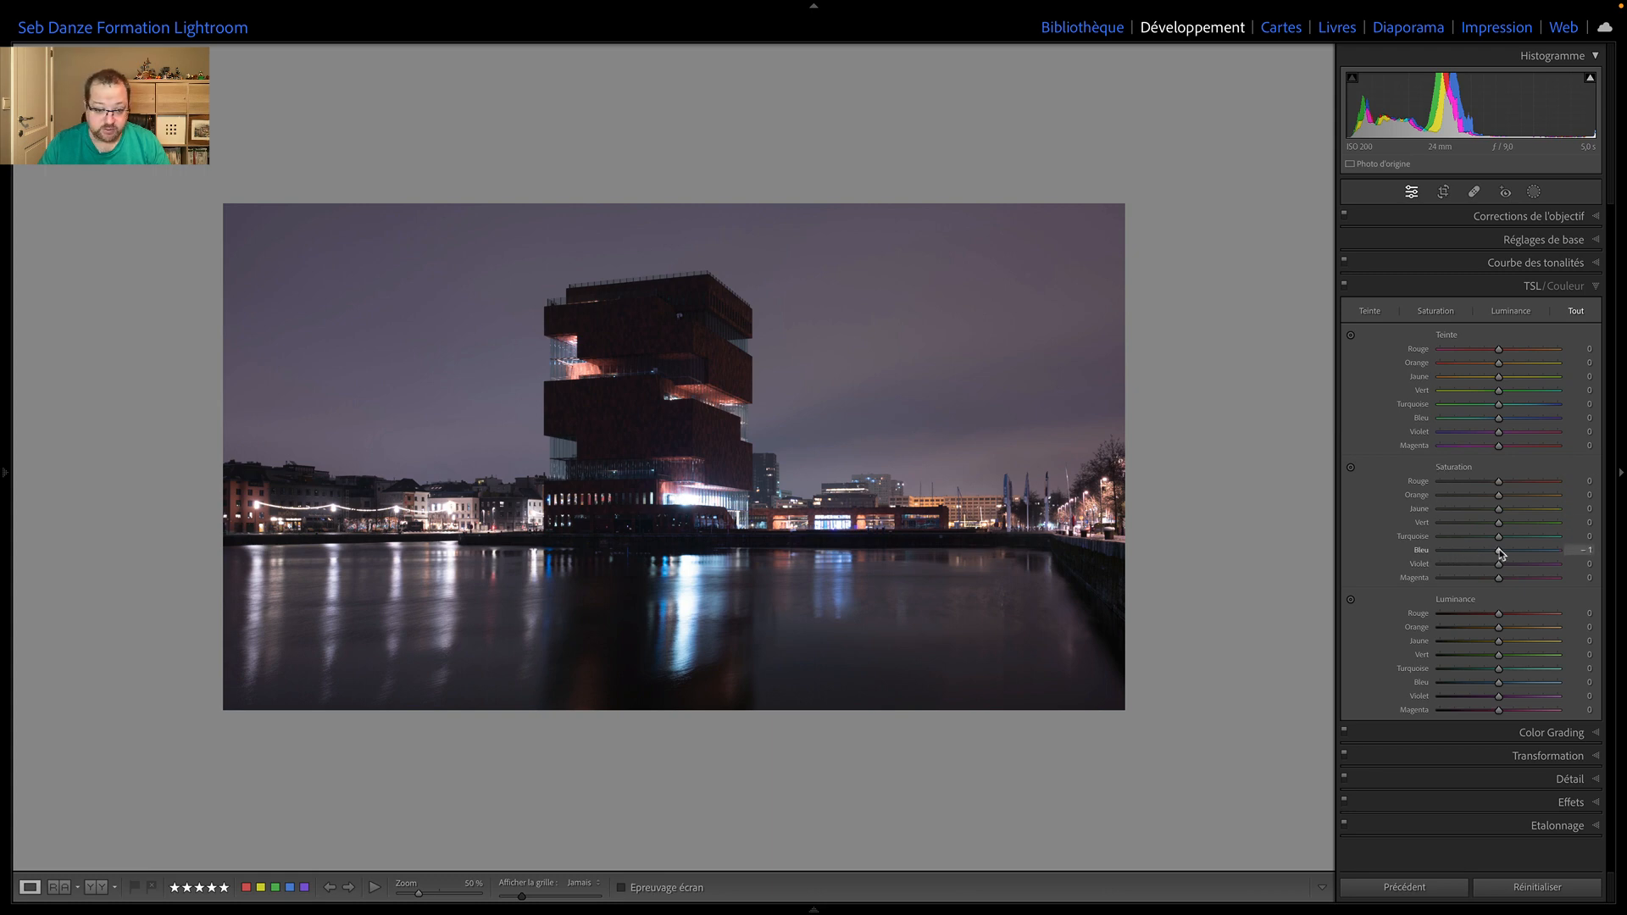
{"action": "left_click_drag", "start_coordinate": [1500, 554], "coordinate": [1460, 566]}
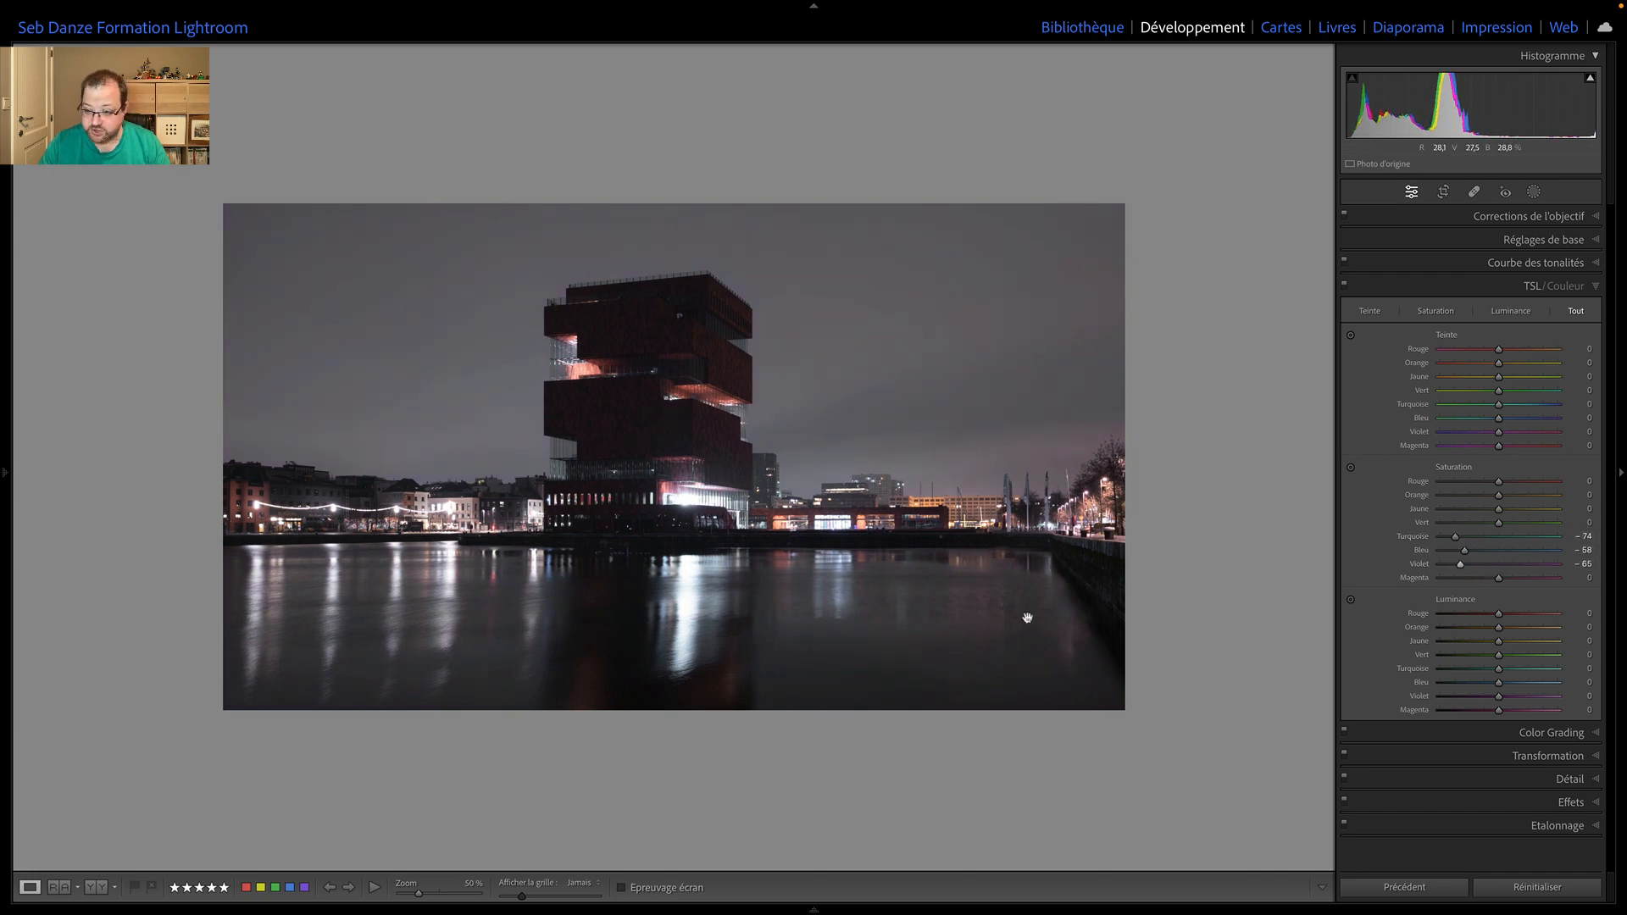
{"action": "left_click_drag", "start_coordinate": [1498, 577], "coordinate": [1460, 539]}
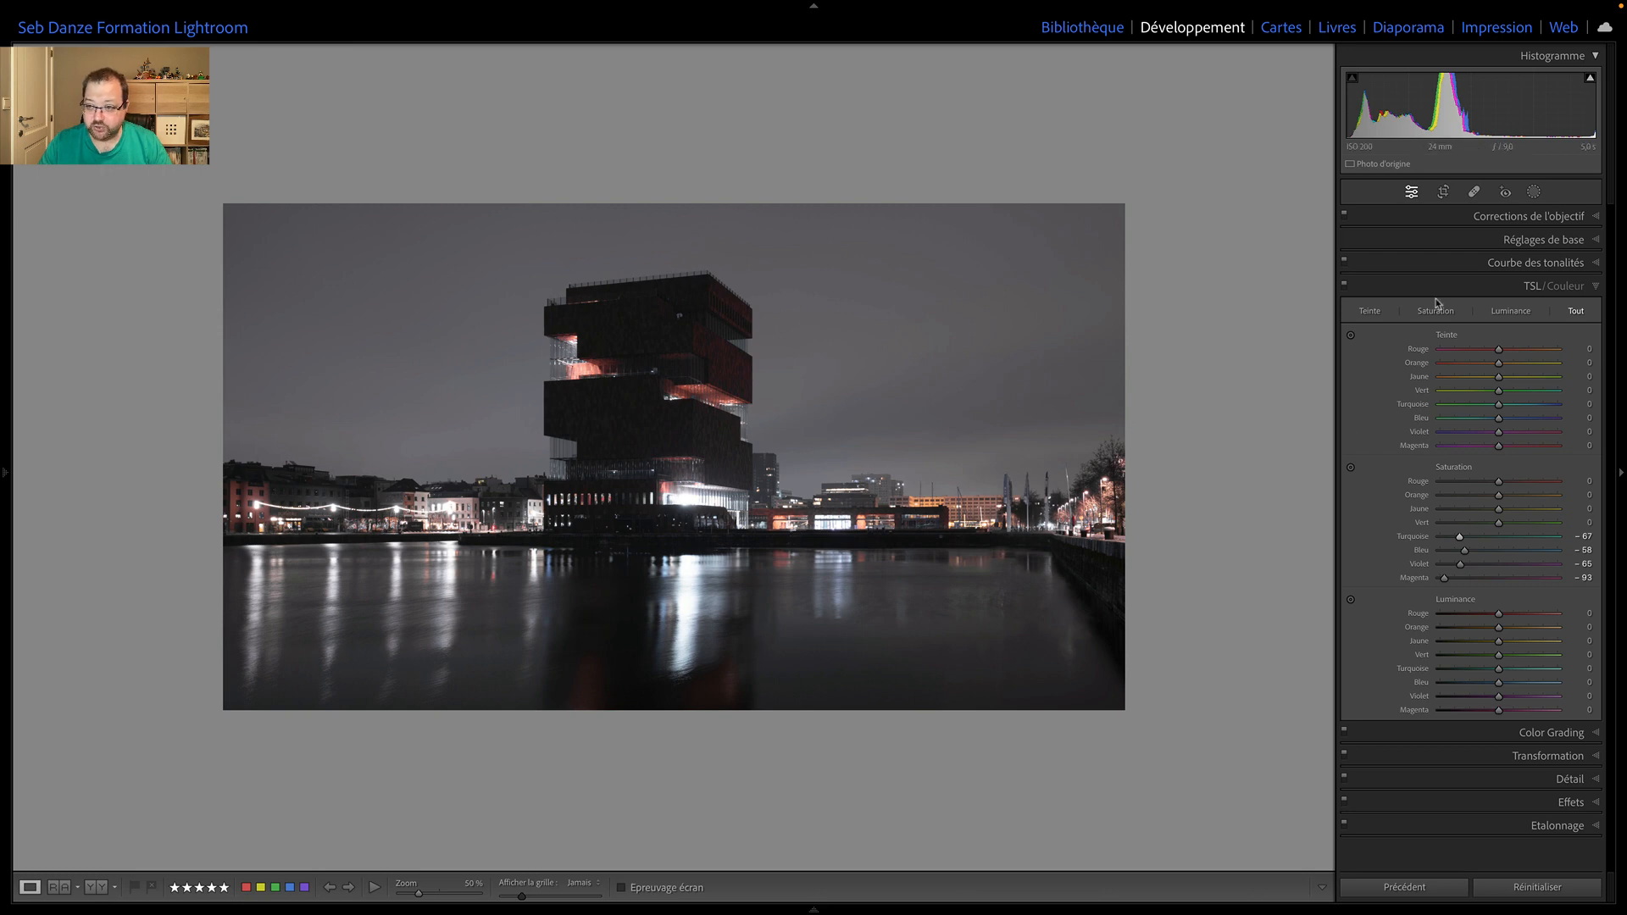
Clone over distracting marks in the water near the right quay and below the tower, using brush sizes 77 and 76 with feather 80
{"action": "left_click", "coordinate": [1476, 193]}
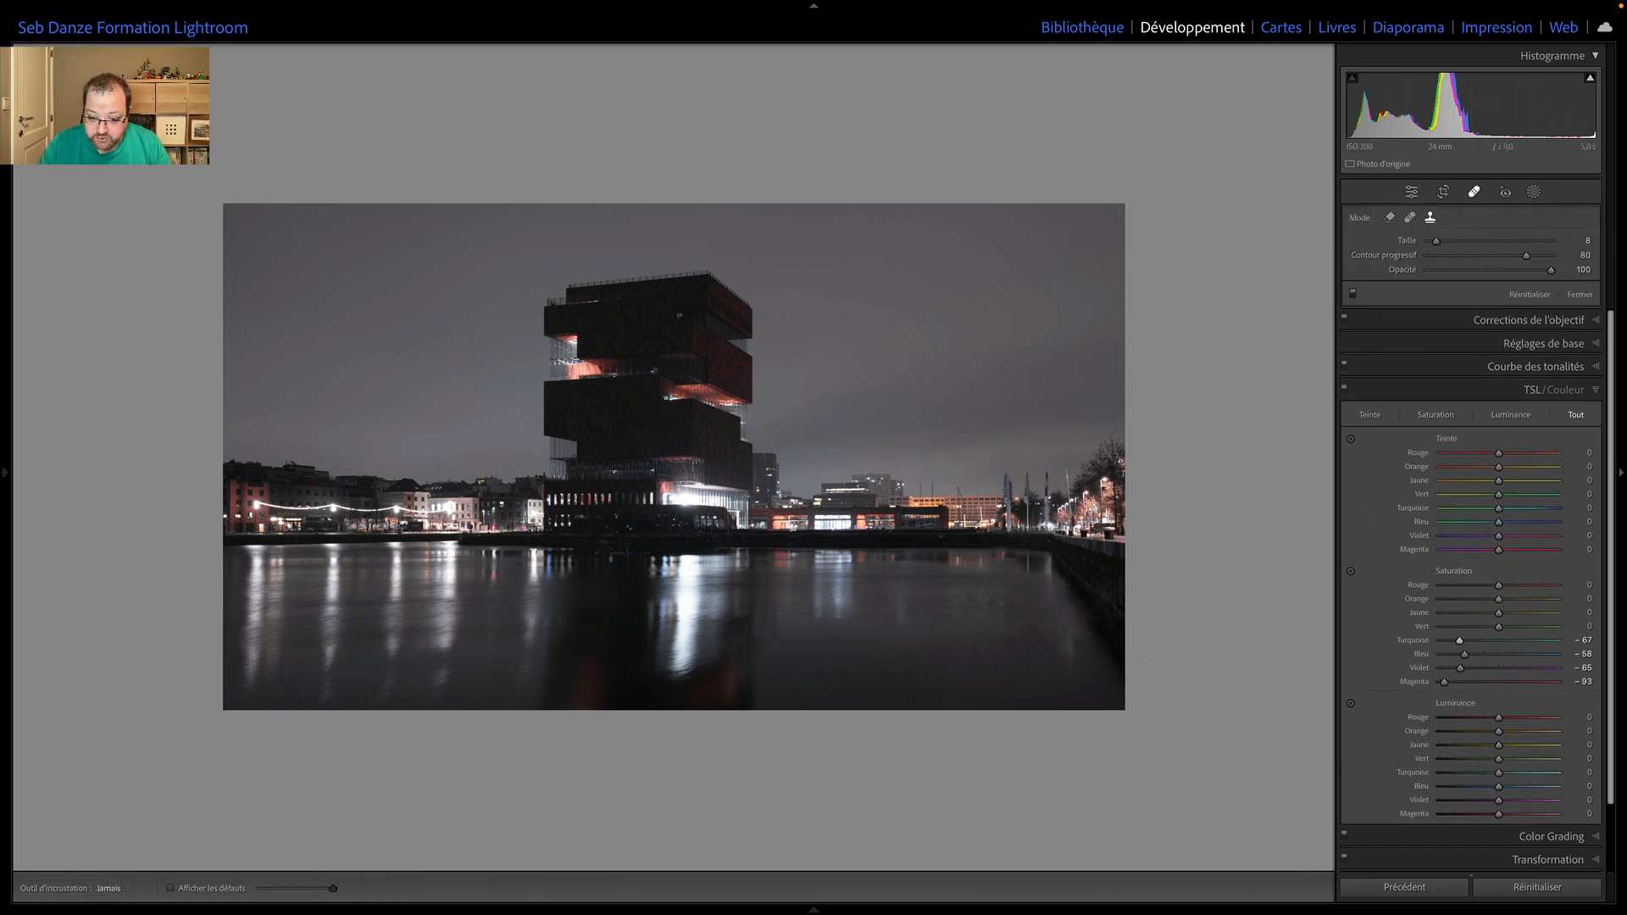
{"action": "scroll", "coordinate": [1064, 655], "scroll_direction": "up", "scroll_amount": 5}
{"action": "left_click_drag", "start_coordinate": [1068, 627], "coordinate": [1069, 675]}
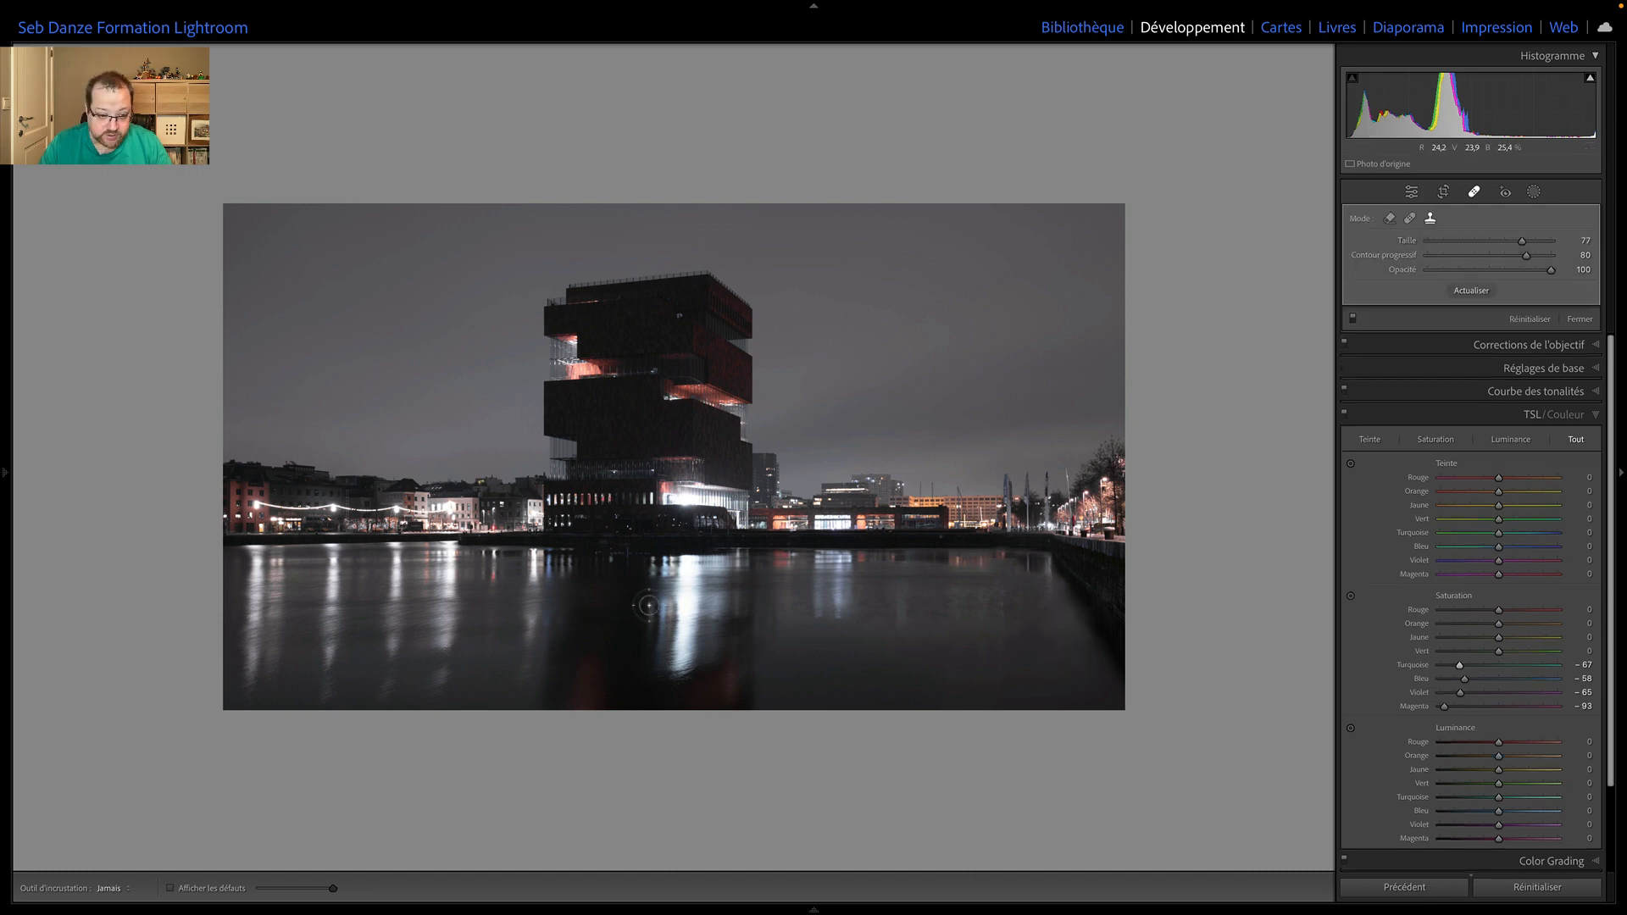
{"action": "scroll", "coordinate": [622, 567], "scroll_direction": "down", "scroll_amount": 1}
{"action": "left_click", "coordinate": [612, 561]}
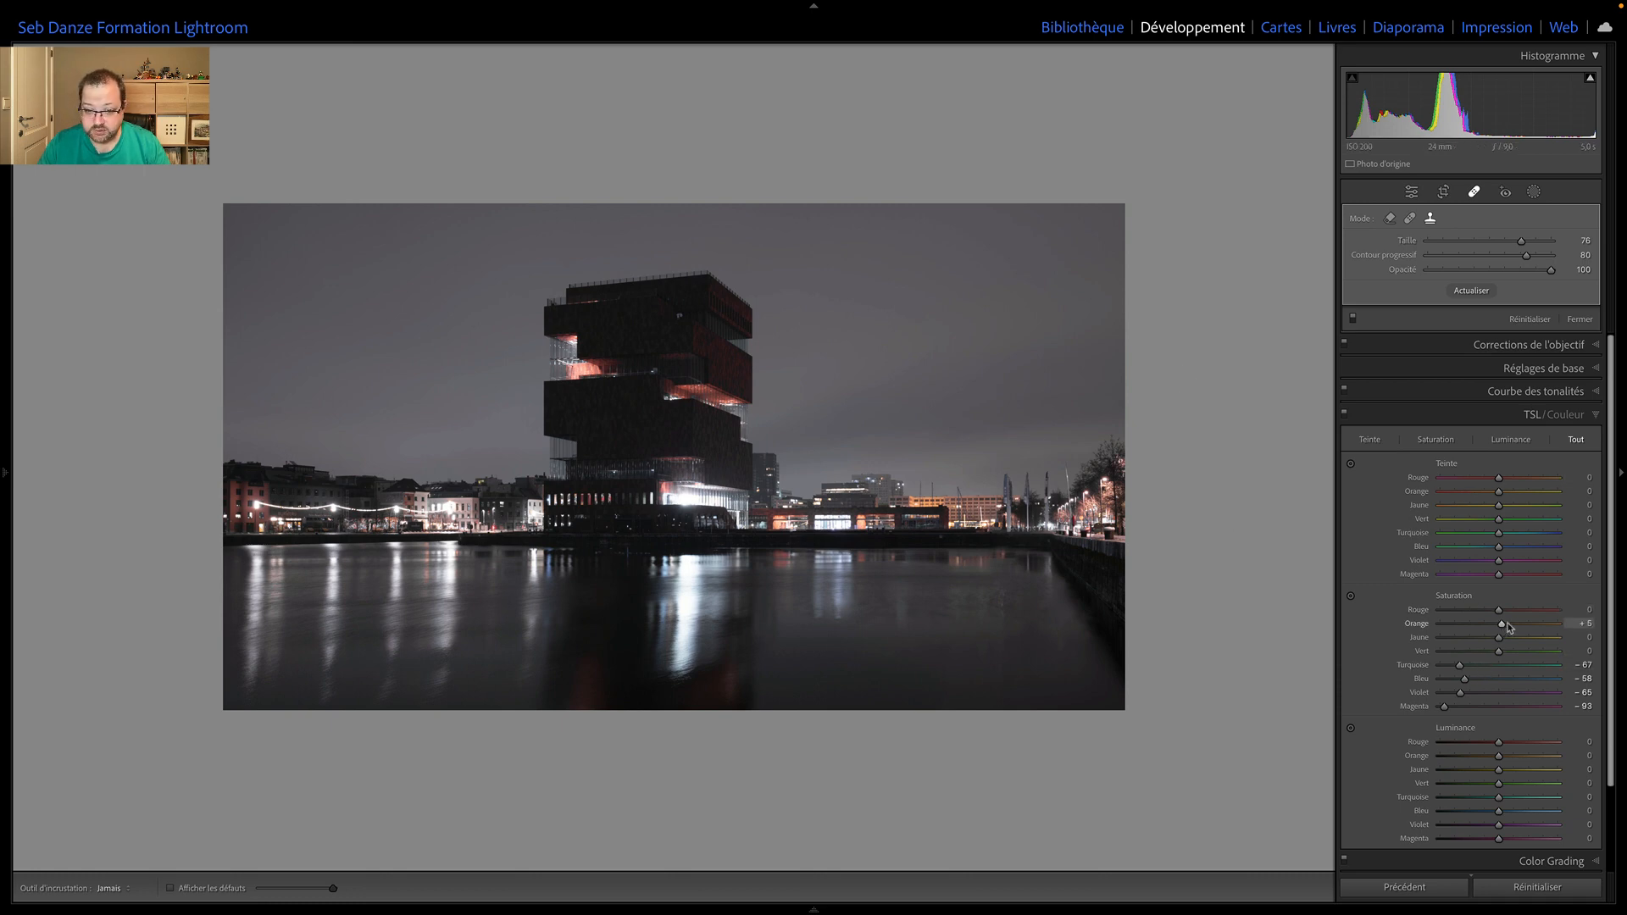
Boost the warm tones with saturation red +24, orange +83, yellow +42 and luminance orange +60, yellow +49
{"action": "mouse_move", "coordinate": [1508, 627]}
{"action": "left_mouse_down"}
{"action": "mouse_move", "coordinate": [1523, 638]}
{"action": "mouse_move", "coordinate": [1531, 614]}
{"action": "mouse_move", "coordinate": [1496, 617]}
{"action": "mouse_move", "coordinate": [1590, 625]}
{"action": "mouse_move", "coordinate": [1513, 621]}
{"action": "left_mouse_up"}
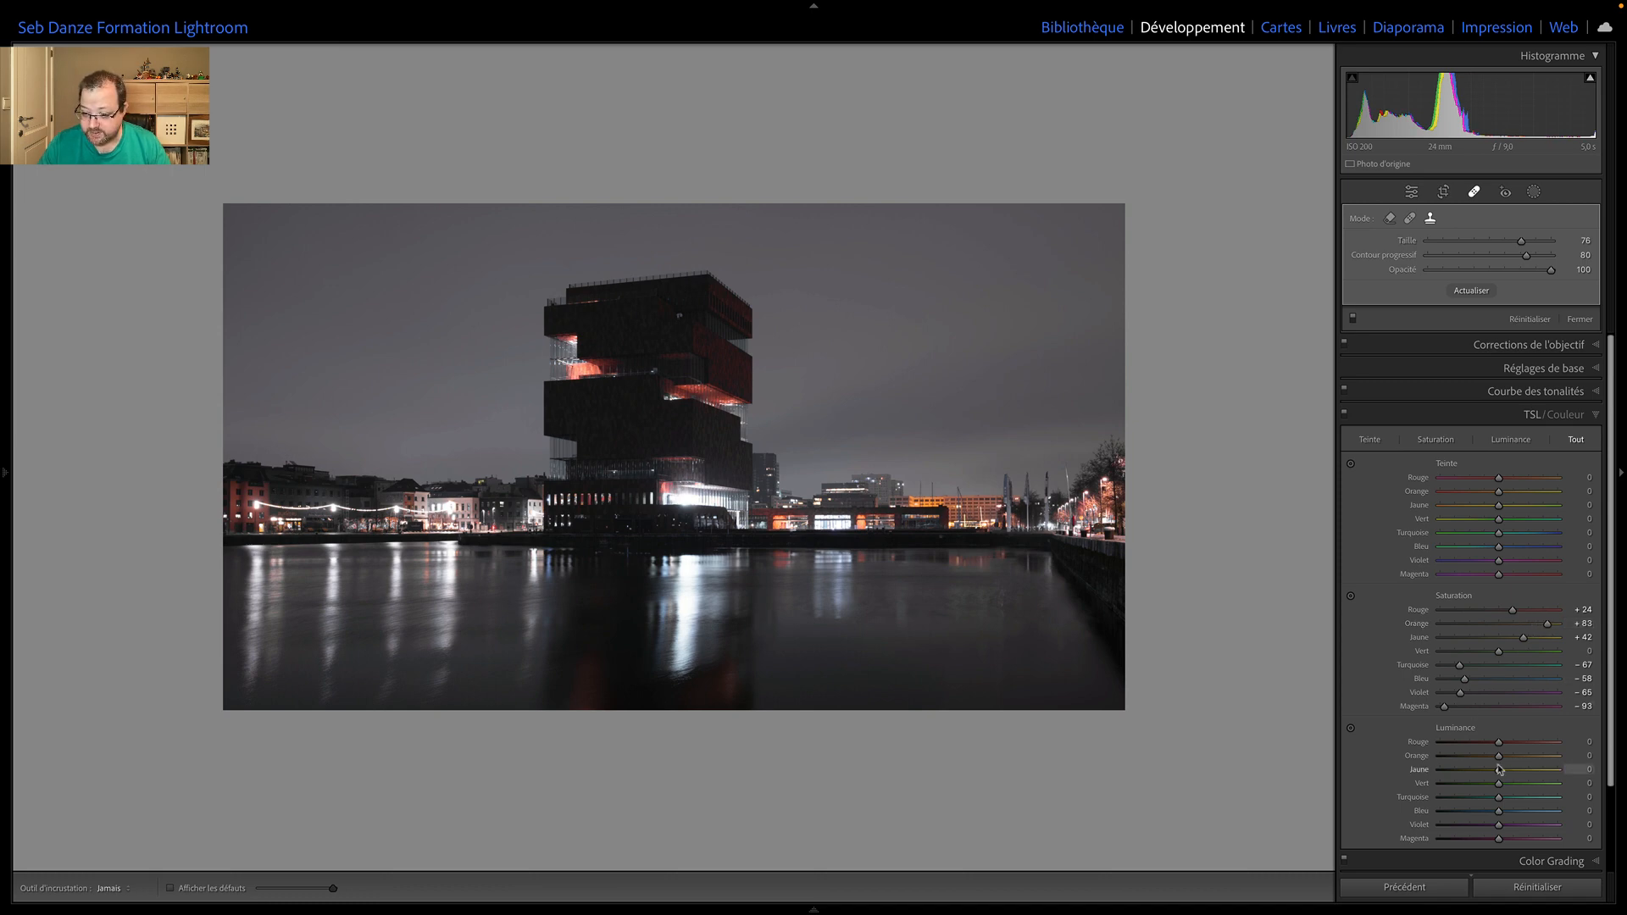
{"action": "left_click_drag", "start_coordinate": [1499, 743], "coordinate": [1526, 771]}
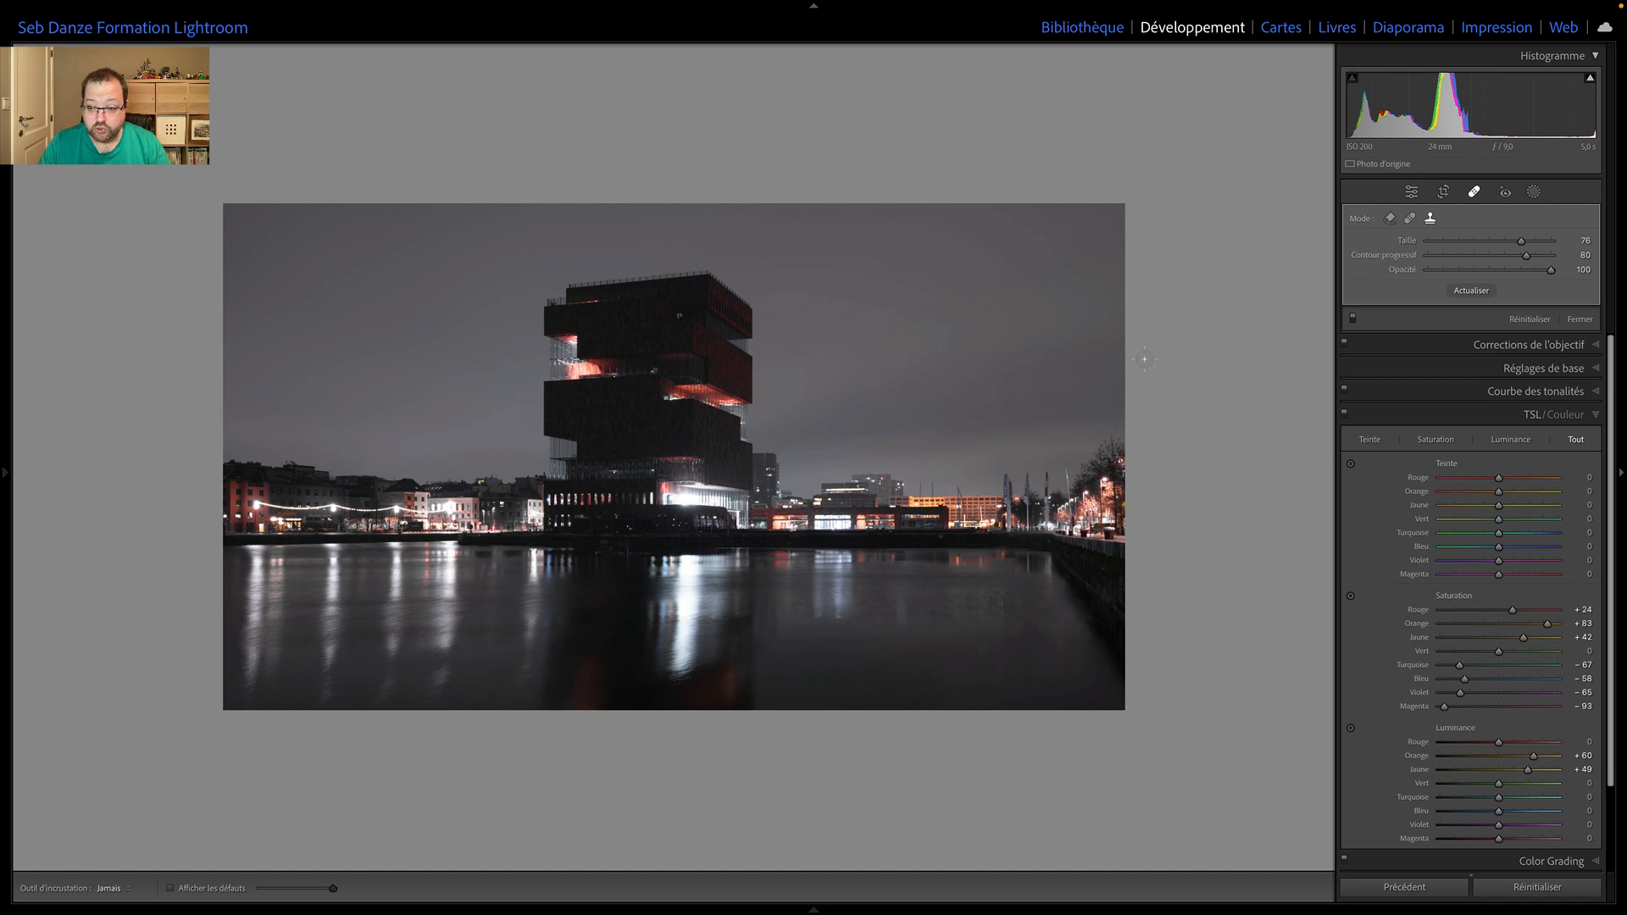
{"action": "left_click", "coordinate": [1591, 415]}
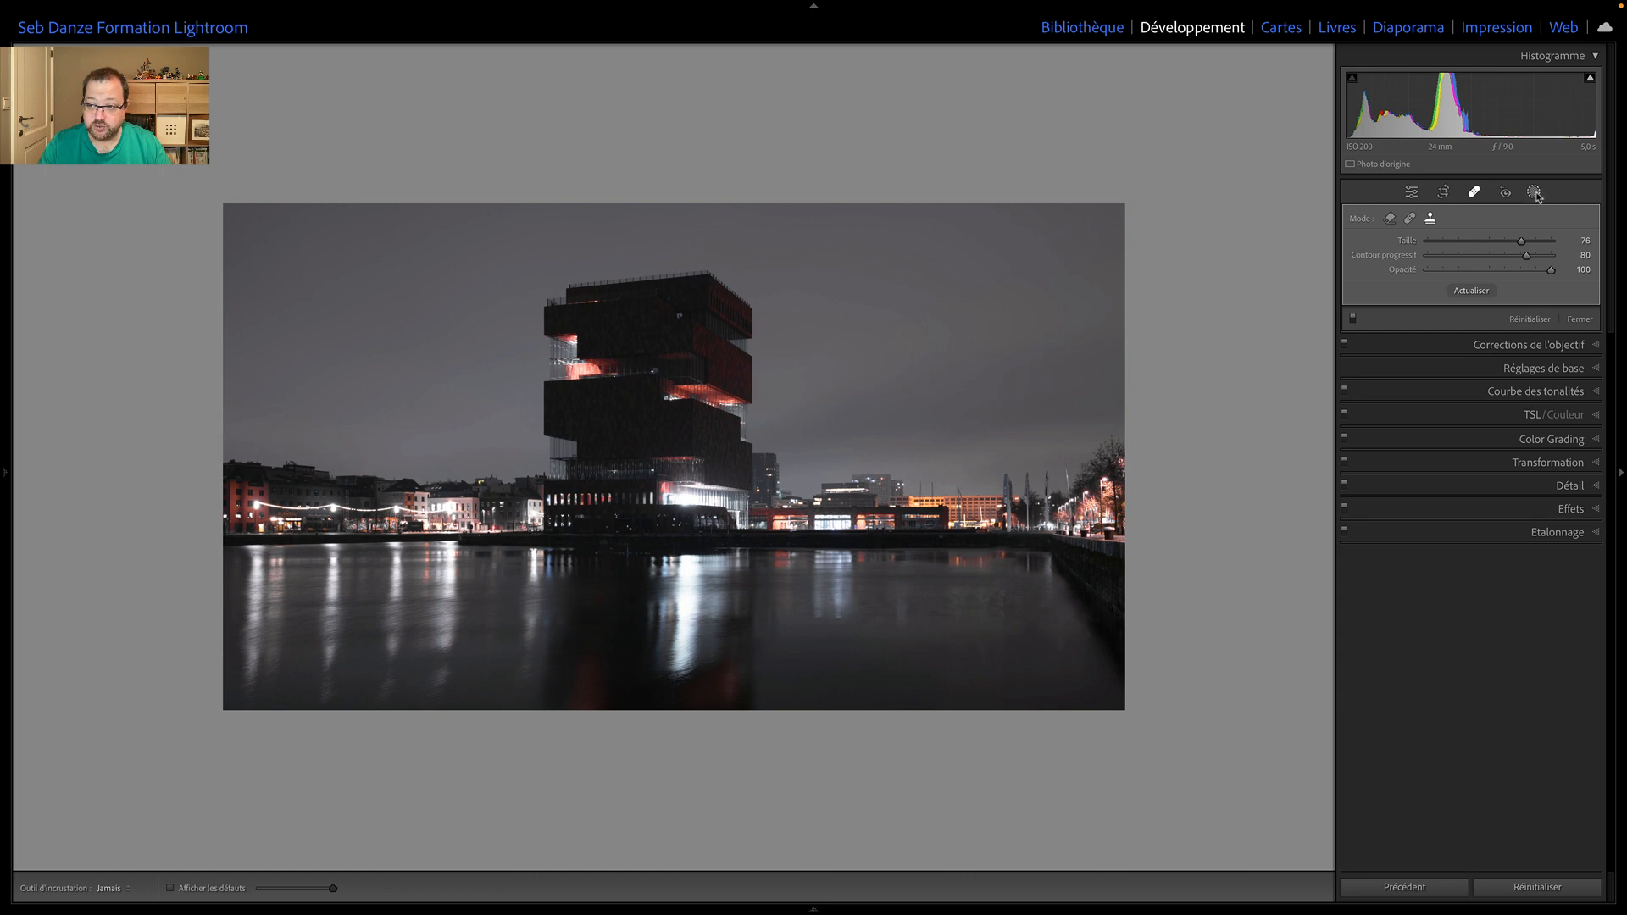
Darken the water with a linear gradient mask fading upward to the quay buildings, using exposure −1.41, highlights −76 and whites −64
{"action": "left_click", "coordinate": [1536, 194]}
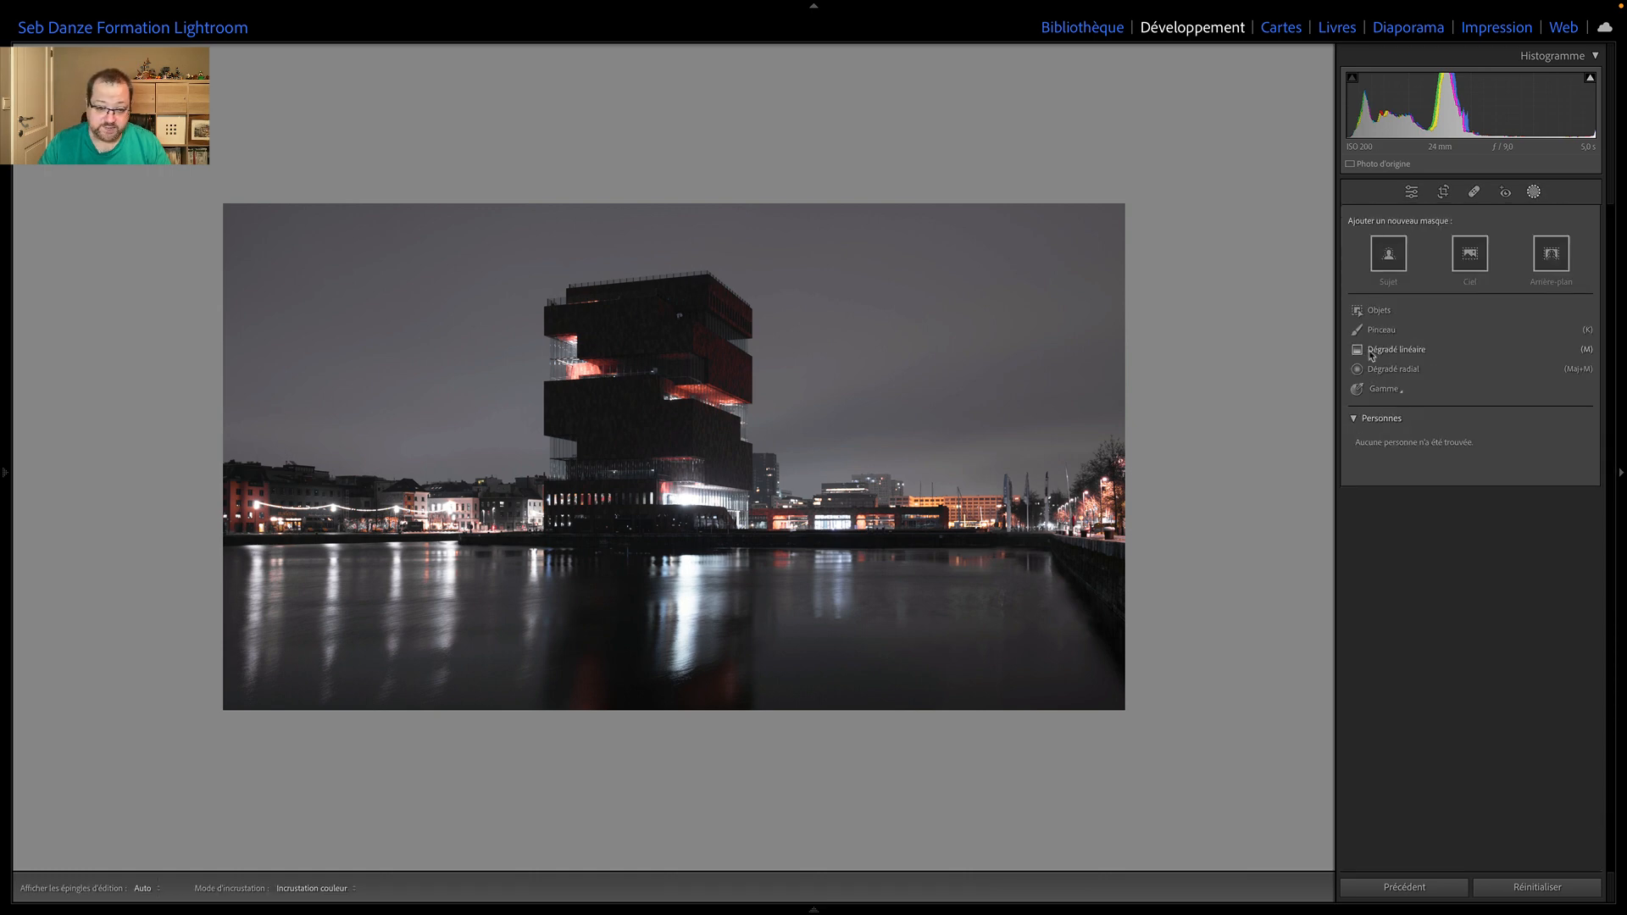
{"action": "left_click", "coordinate": [1372, 356]}
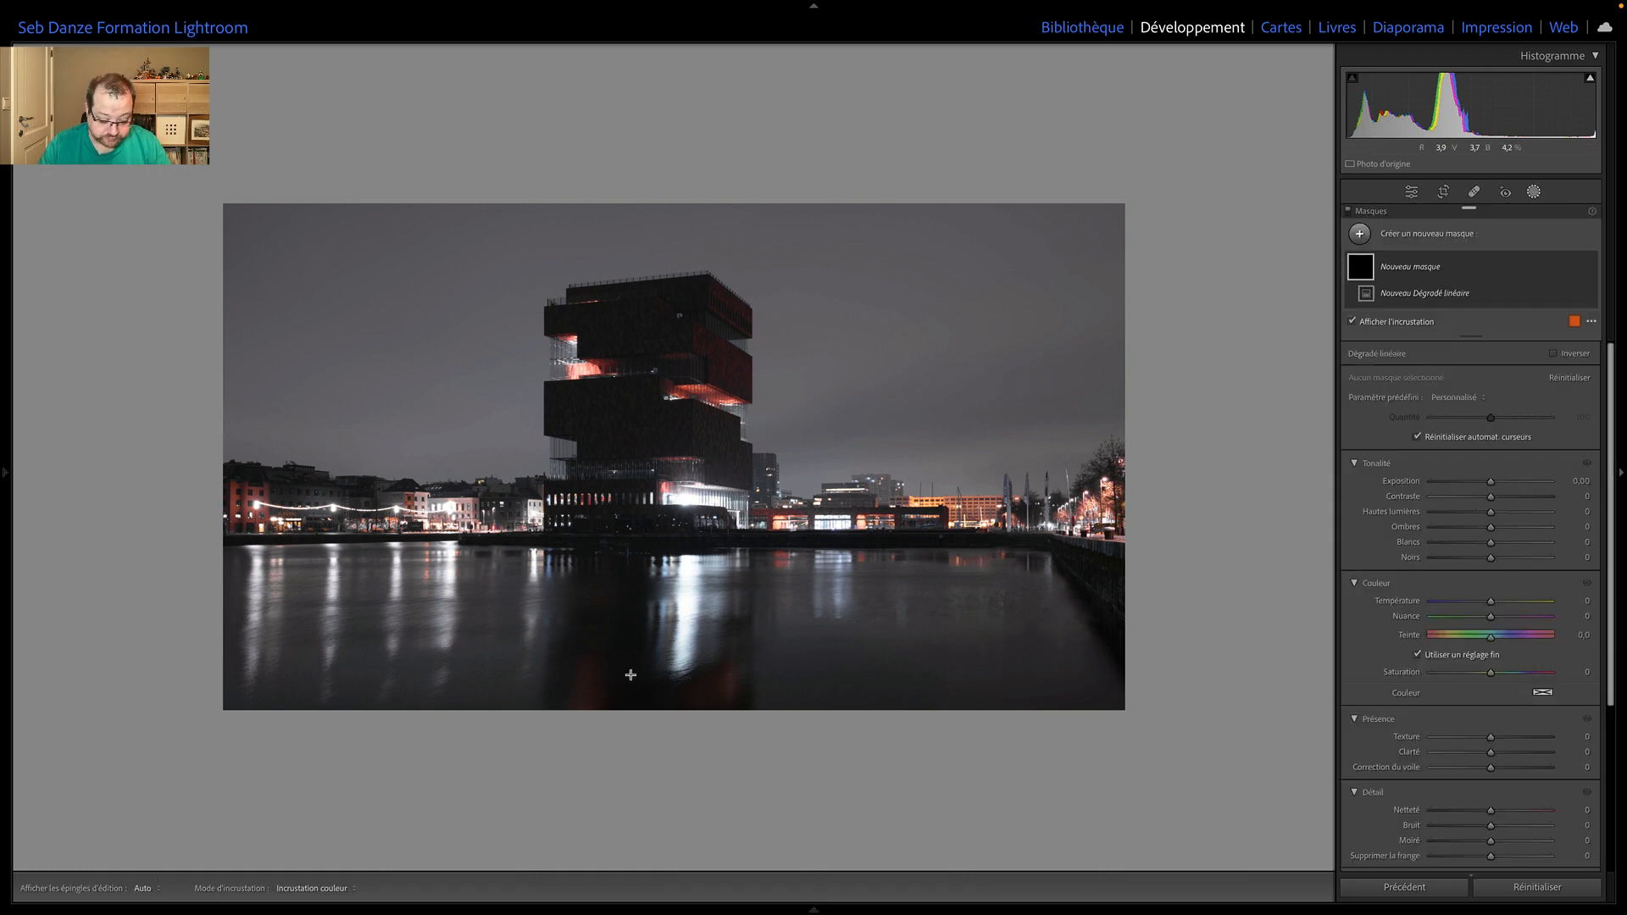
{"action": "left_click_drag", "start_coordinate": [634, 663], "coordinate": [643, 491]}
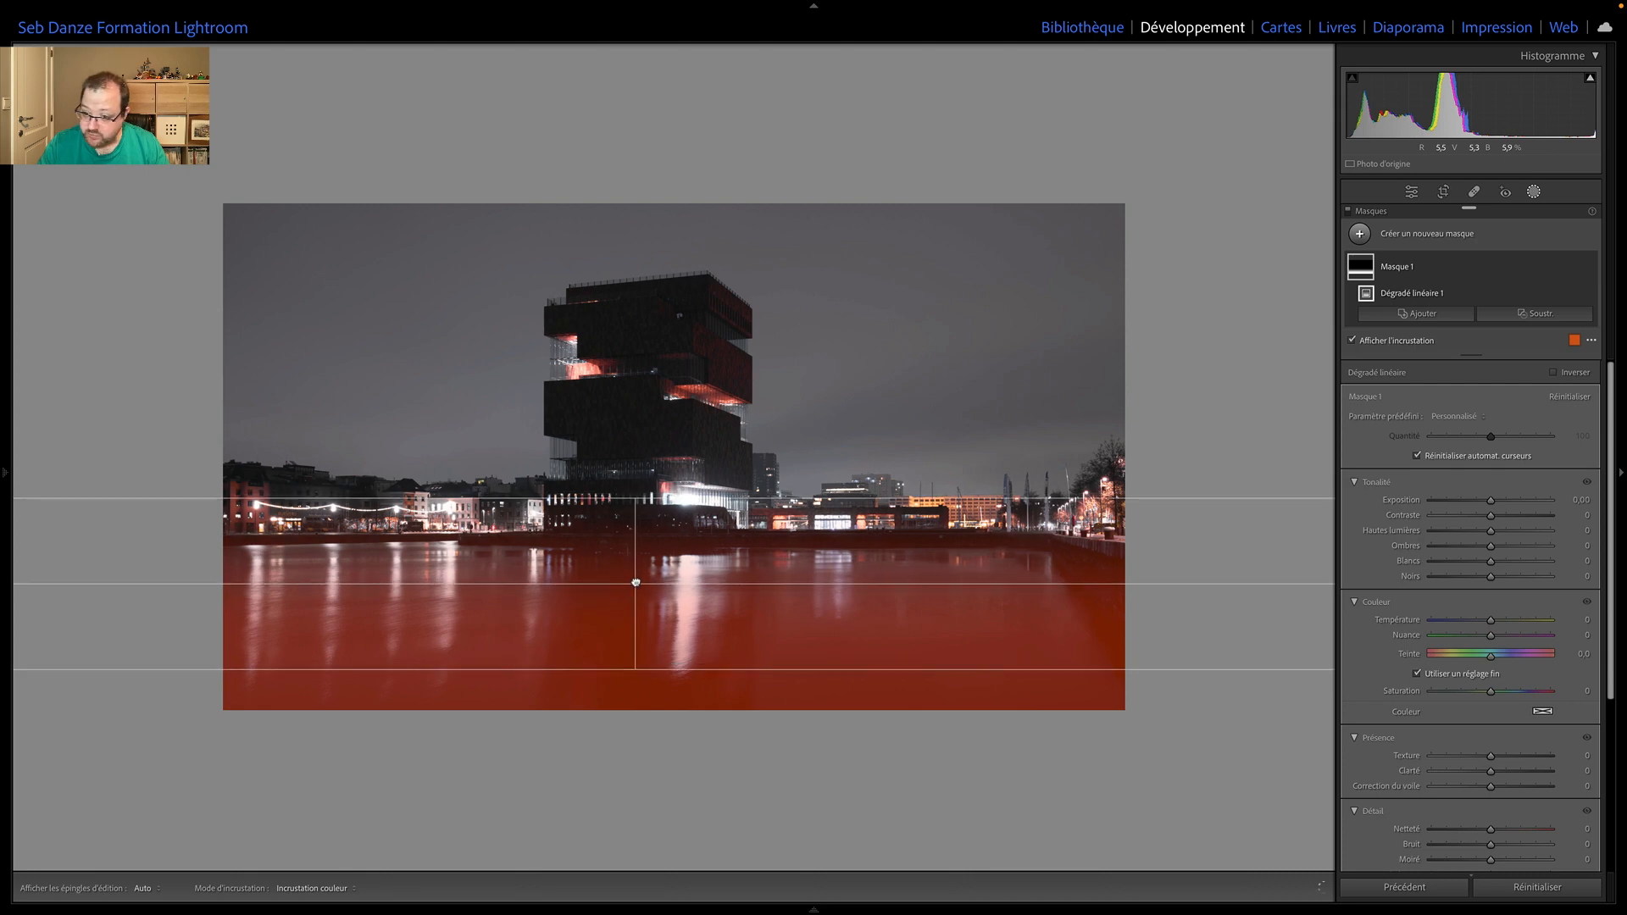
{"action": "left_click_drag", "start_coordinate": [1492, 503], "coordinate": [1470, 503]}
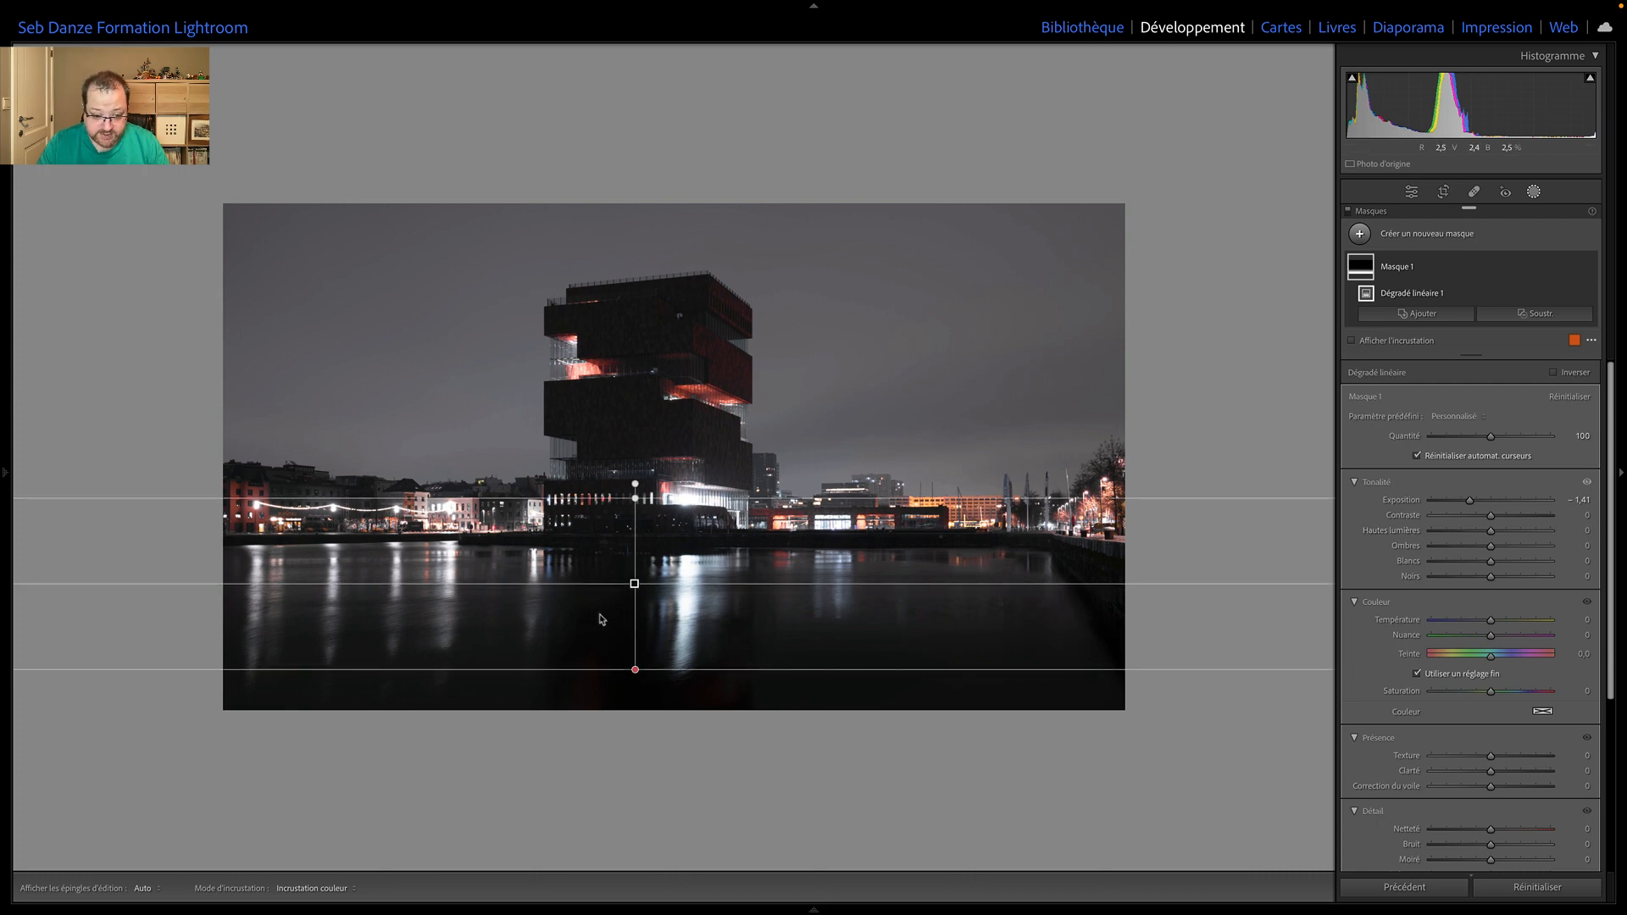
{"action": "left_click", "coordinate": [1446, 532]}
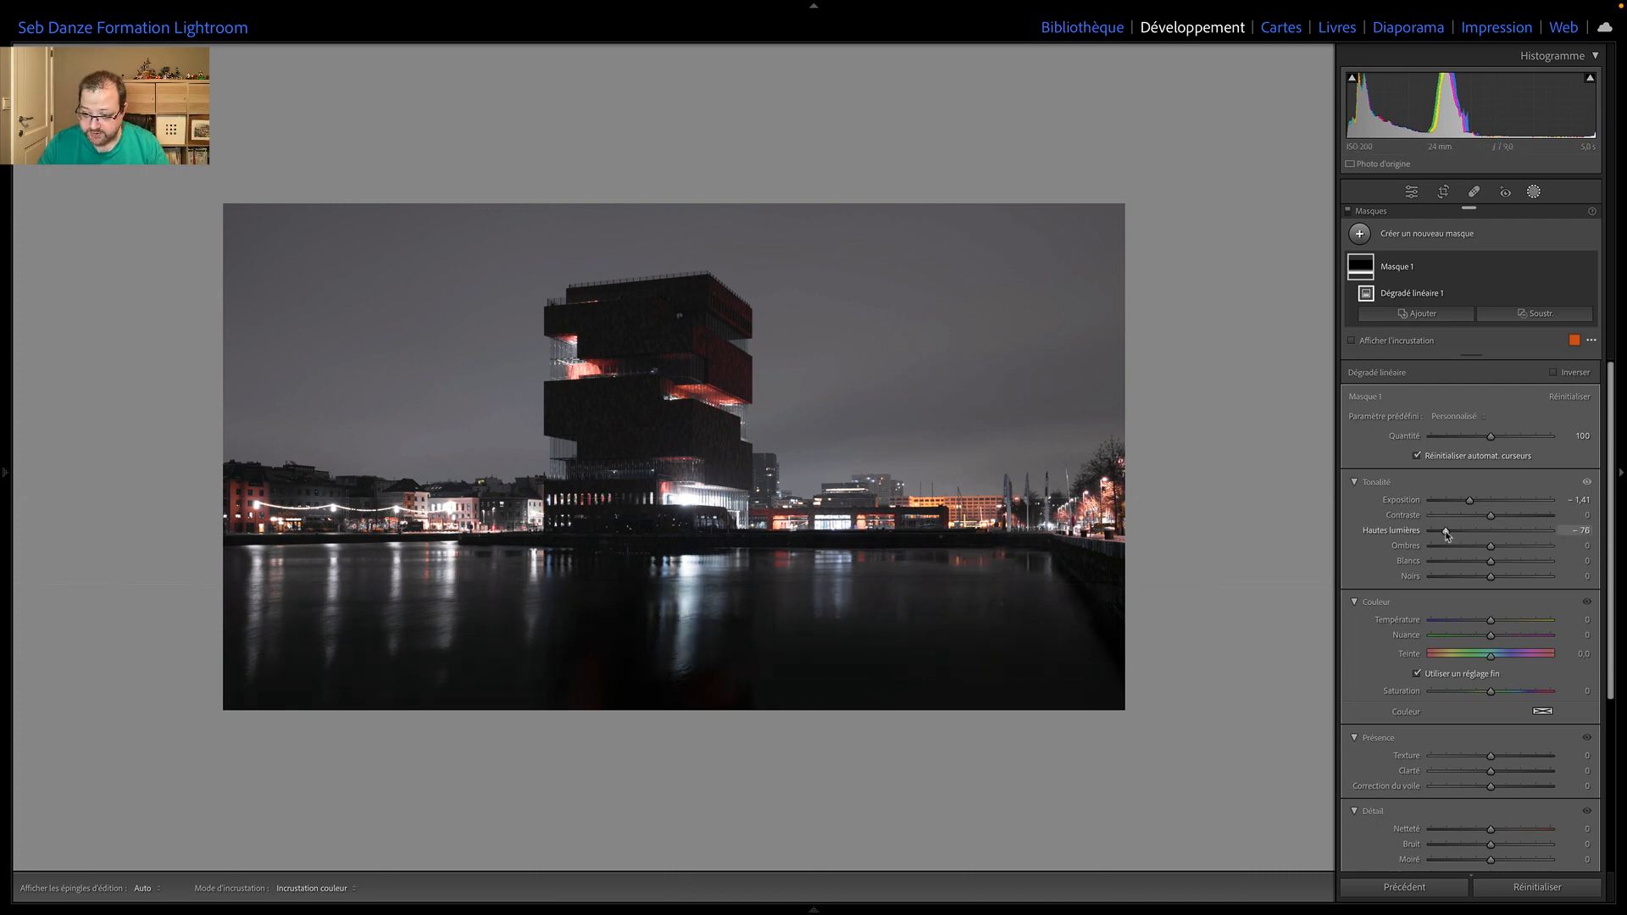
{"action": "left_click", "coordinate": [1455, 562]}
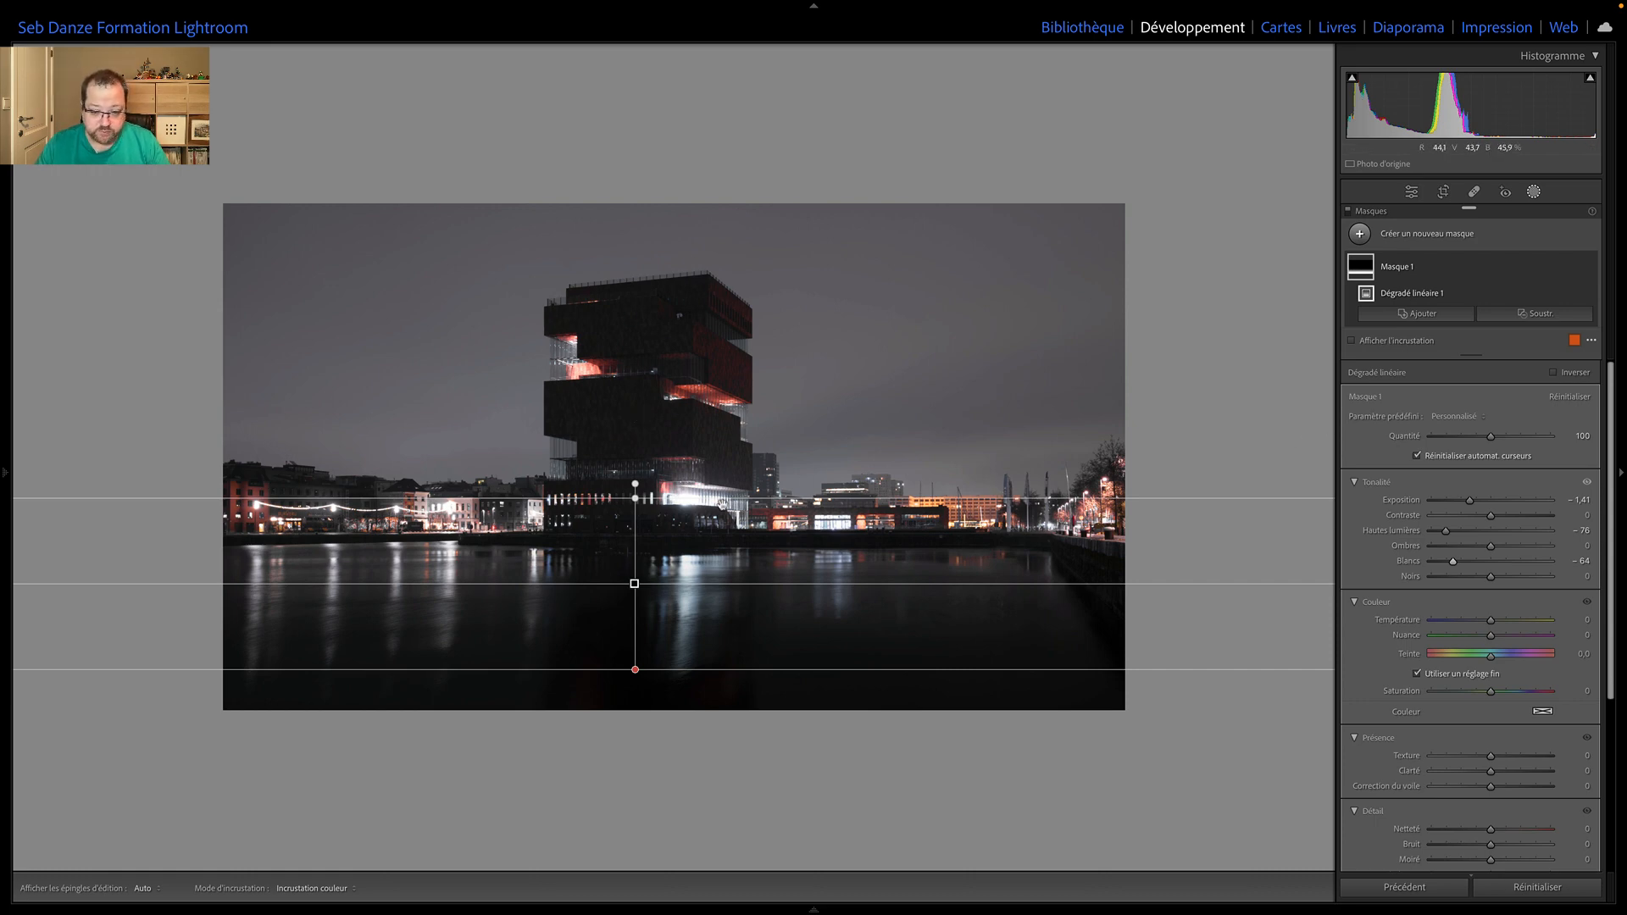
Create a subject mask on the tower and set its exposure to 0.67, highlights to −36 and whites to −53
{"action": "left_click", "coordinate": [1360, 234]}
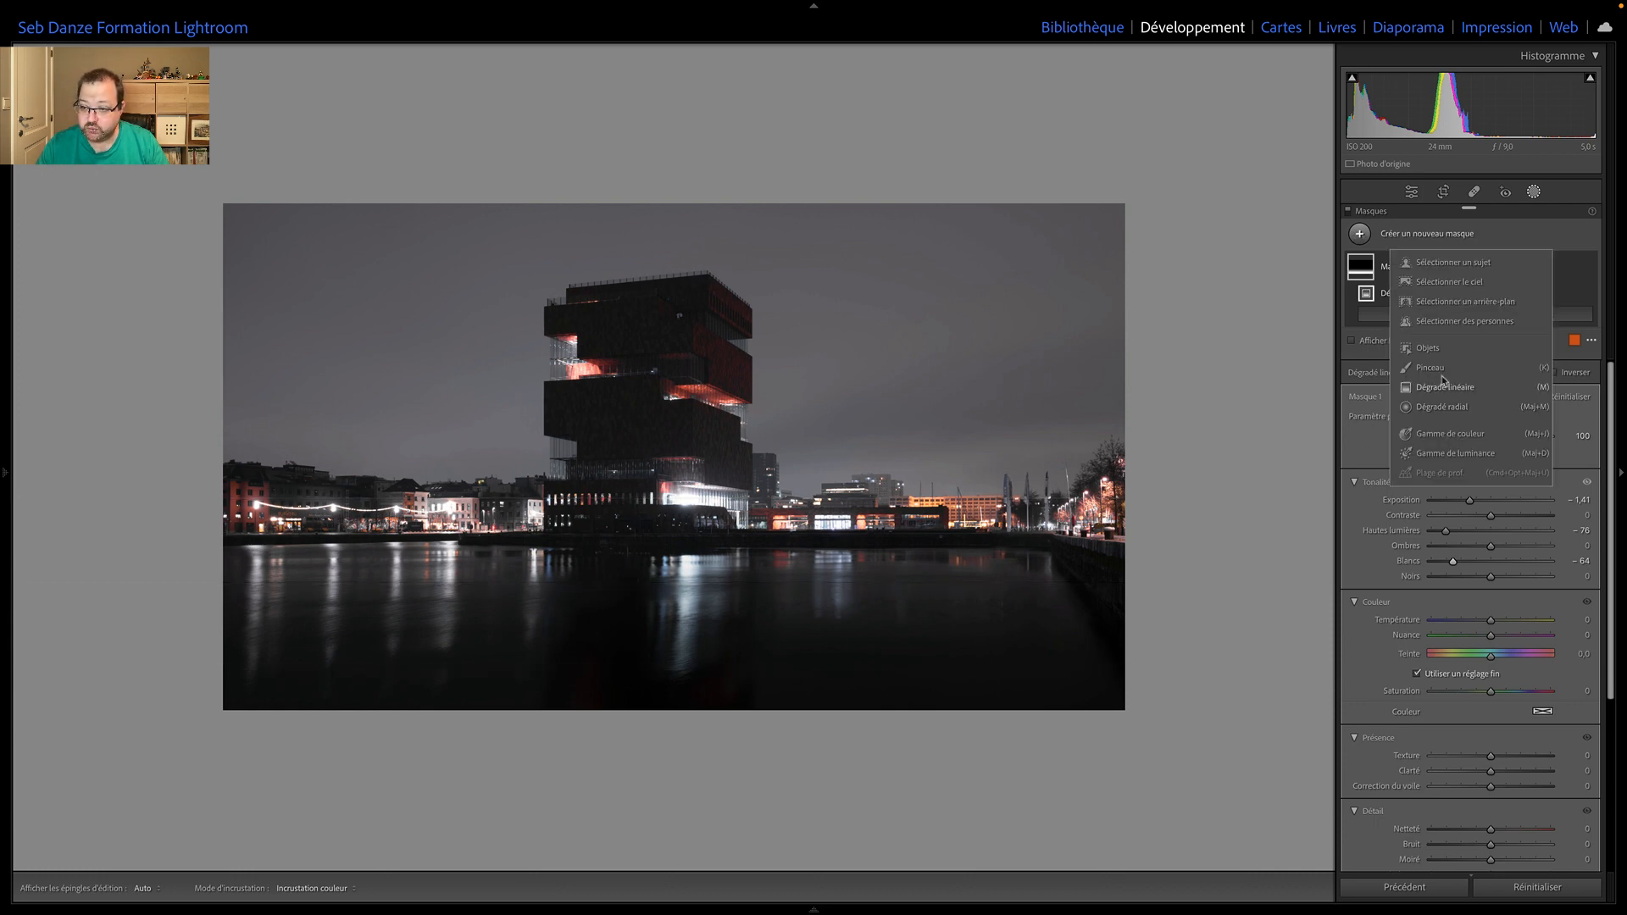
{"action": "left_click", "coordinate": [1452, 266]}
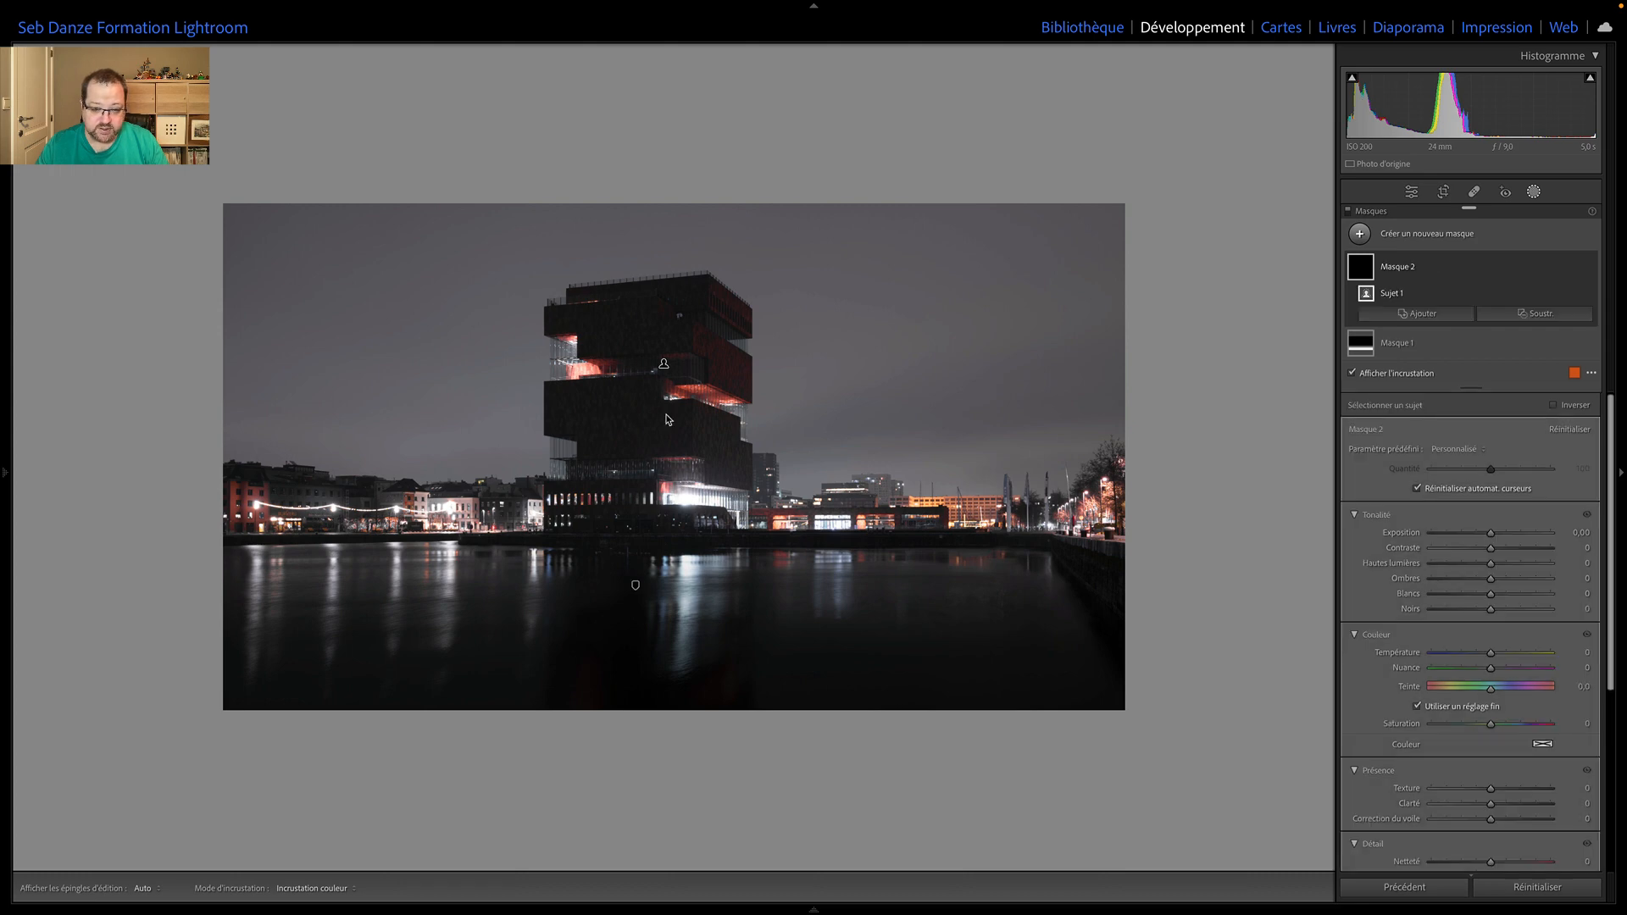
{"action": "left_click", "coordinate": [1493, 534]}
{"action": "left_click_drag", "start_coordinate": [1495, 536], "coordinate": [1458, 596]}
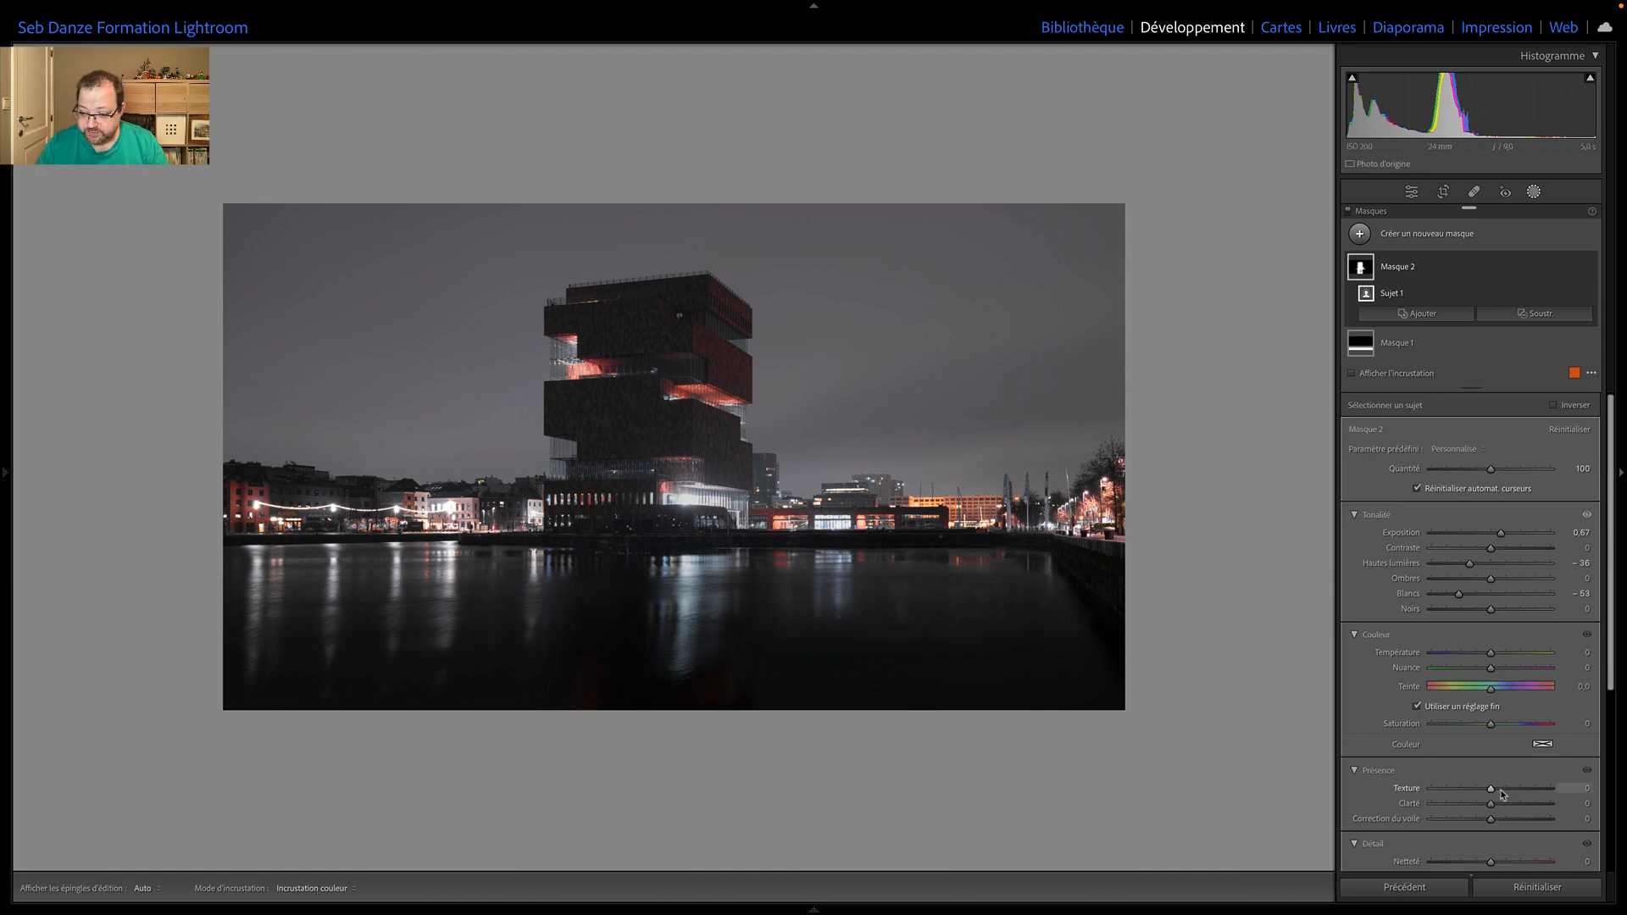
Bring out the tower mask's detail with texture 14, clarity 27, dehaze 37, sharpness 33 and noise reduction 58
{"action": "left_click_drag", "start_coordinate": [1492, 789], "coordinate": [1513, 823]}
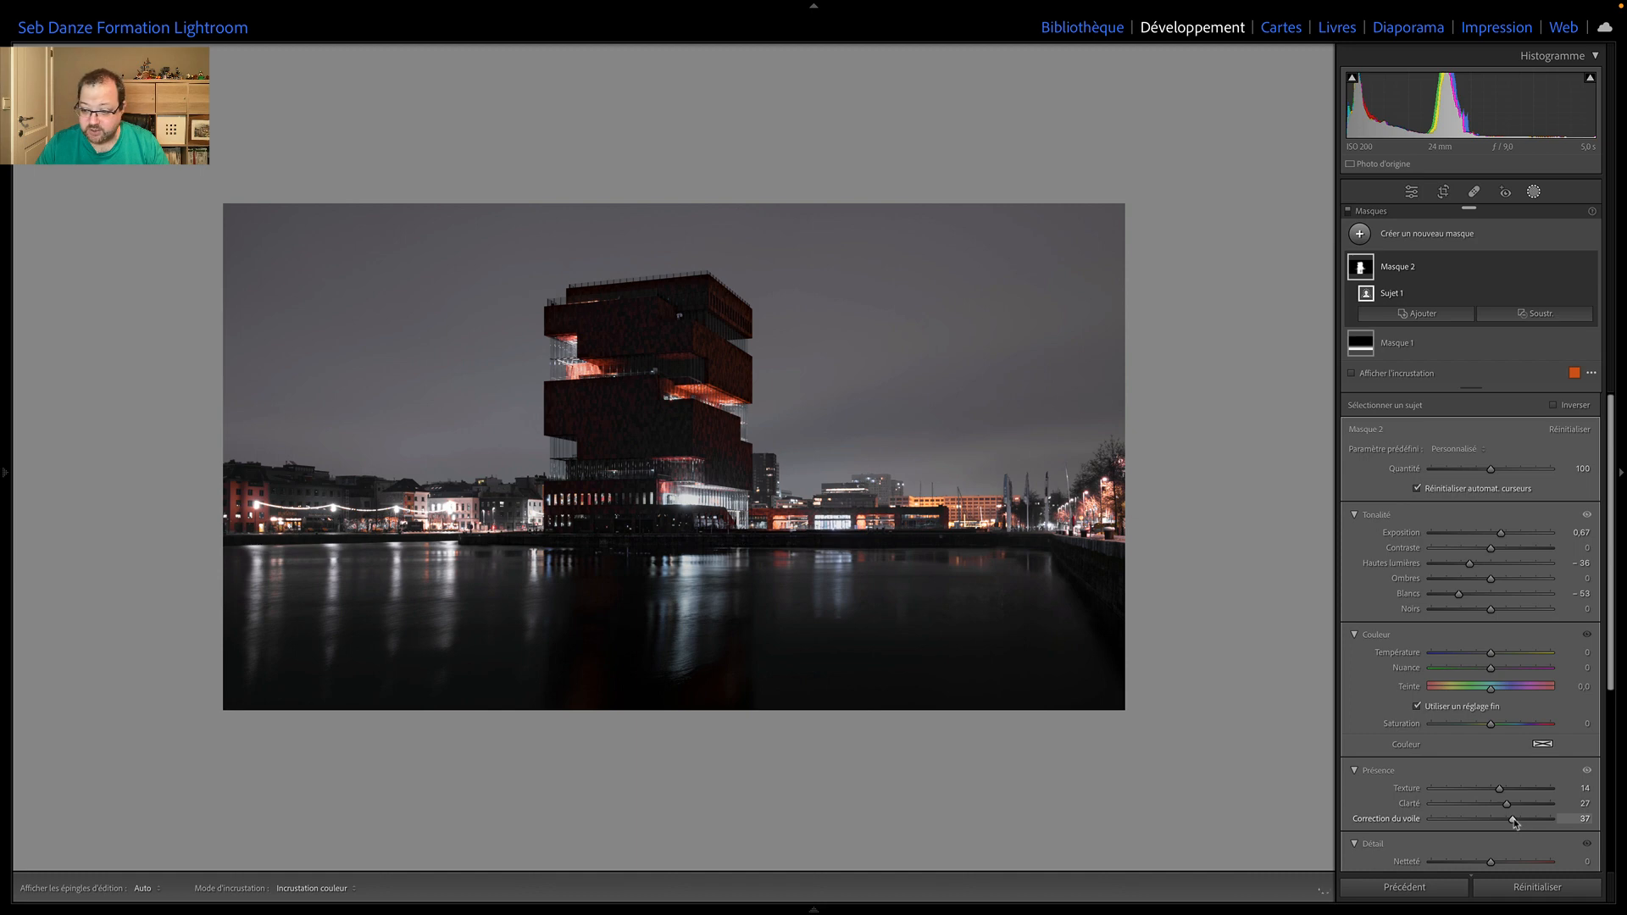
{"action": "scroll", "coordinate": [1504, 797], "scroll_direction": "down", "scroll_amount": 2}
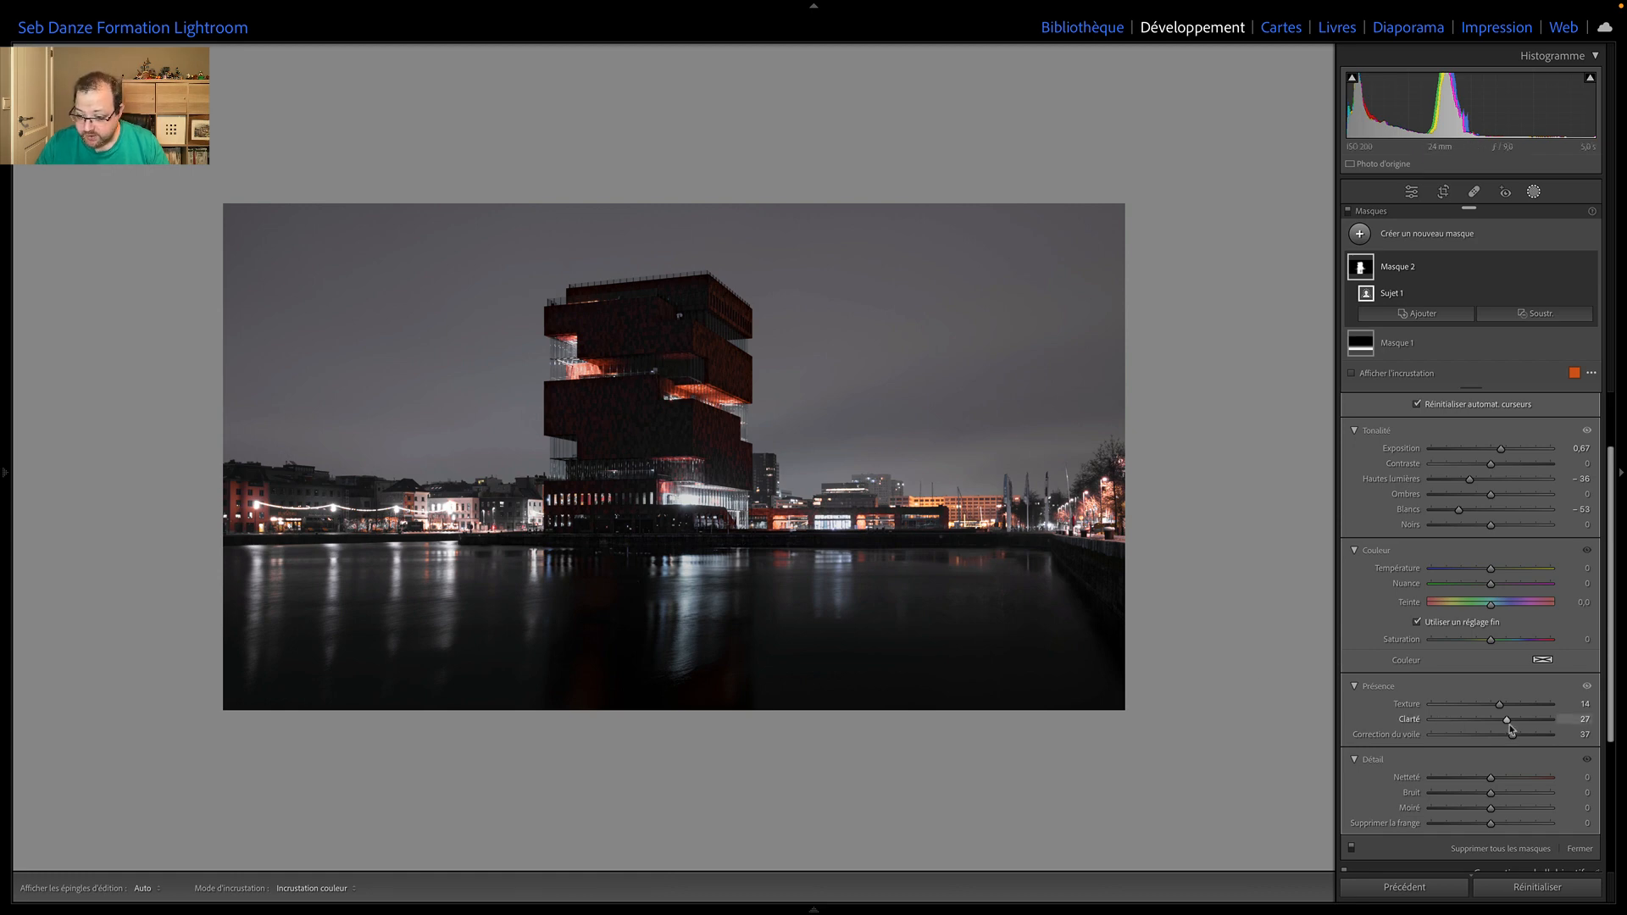
{"action": "left_click_drag", "start_coordinate": [1492, 781], "coordinate": [1526, 797]}
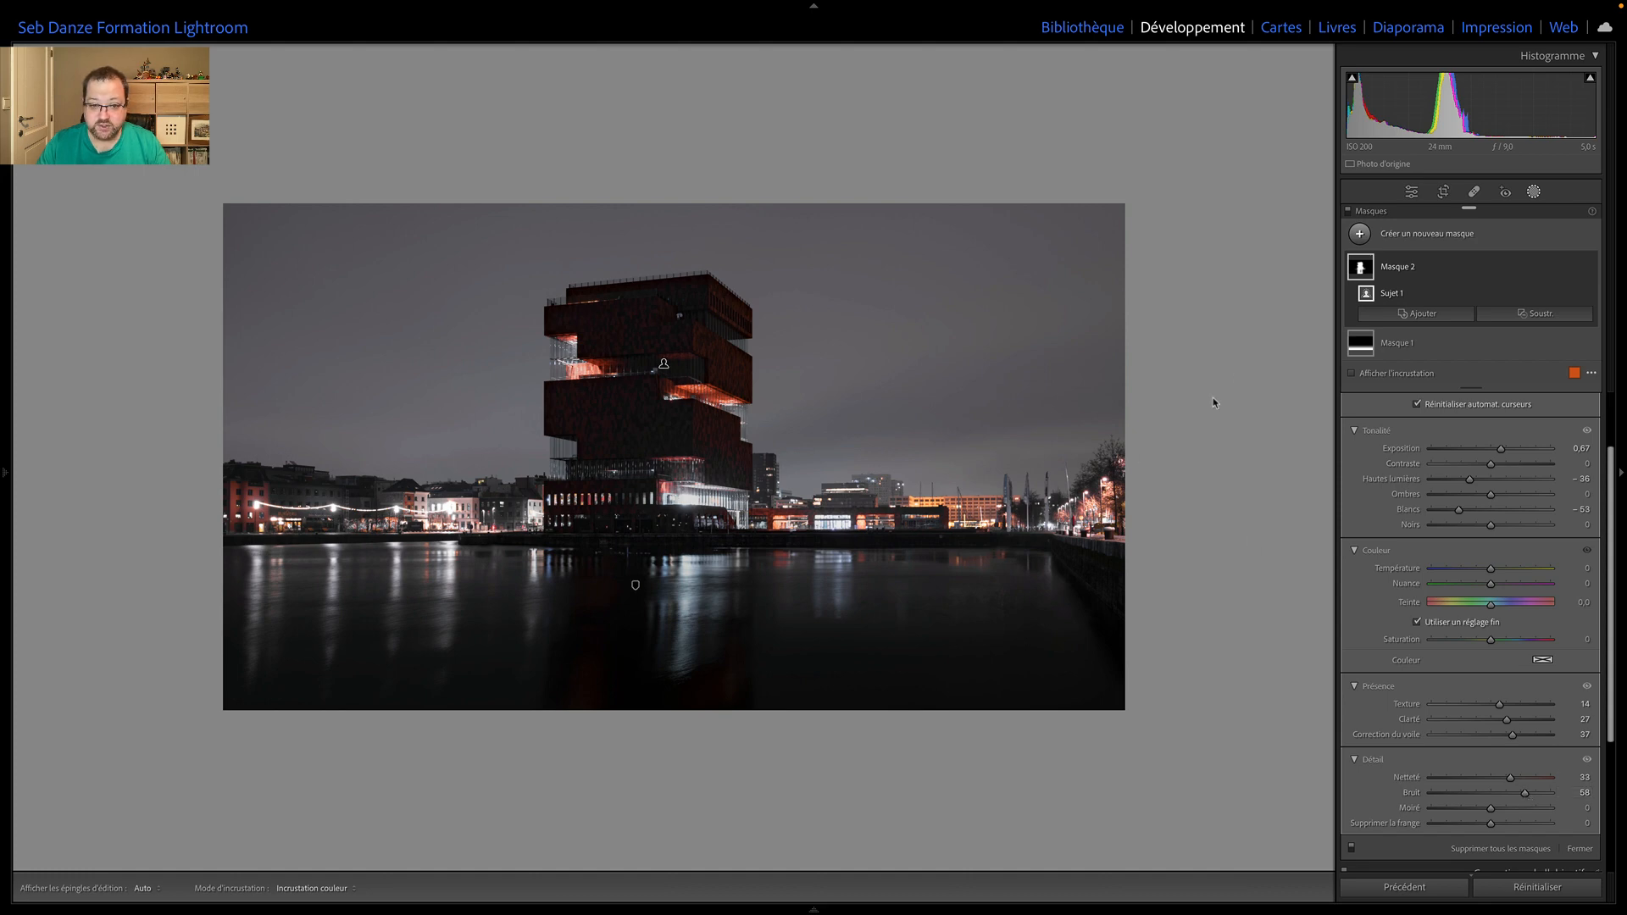
Refine the photo's global warm colours with red saturation +11, red hue +33 and orange hue −24
{"action": "left_click", "coordinate": [1411, 193]}
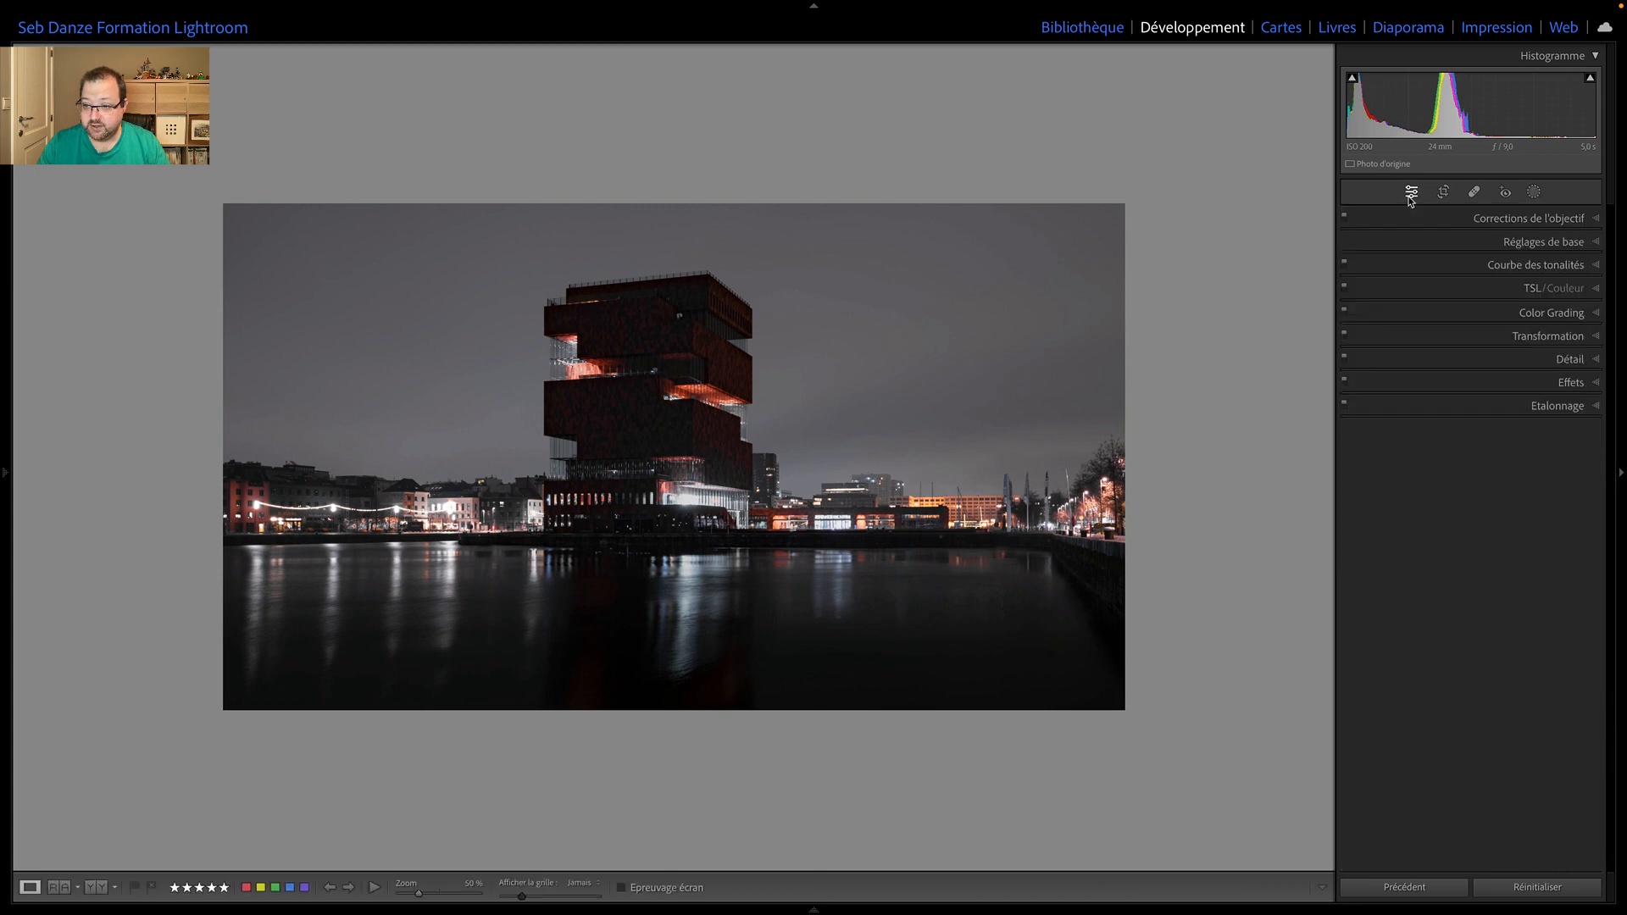
{"action": "left_click", "coordinate": [1599, 289]}
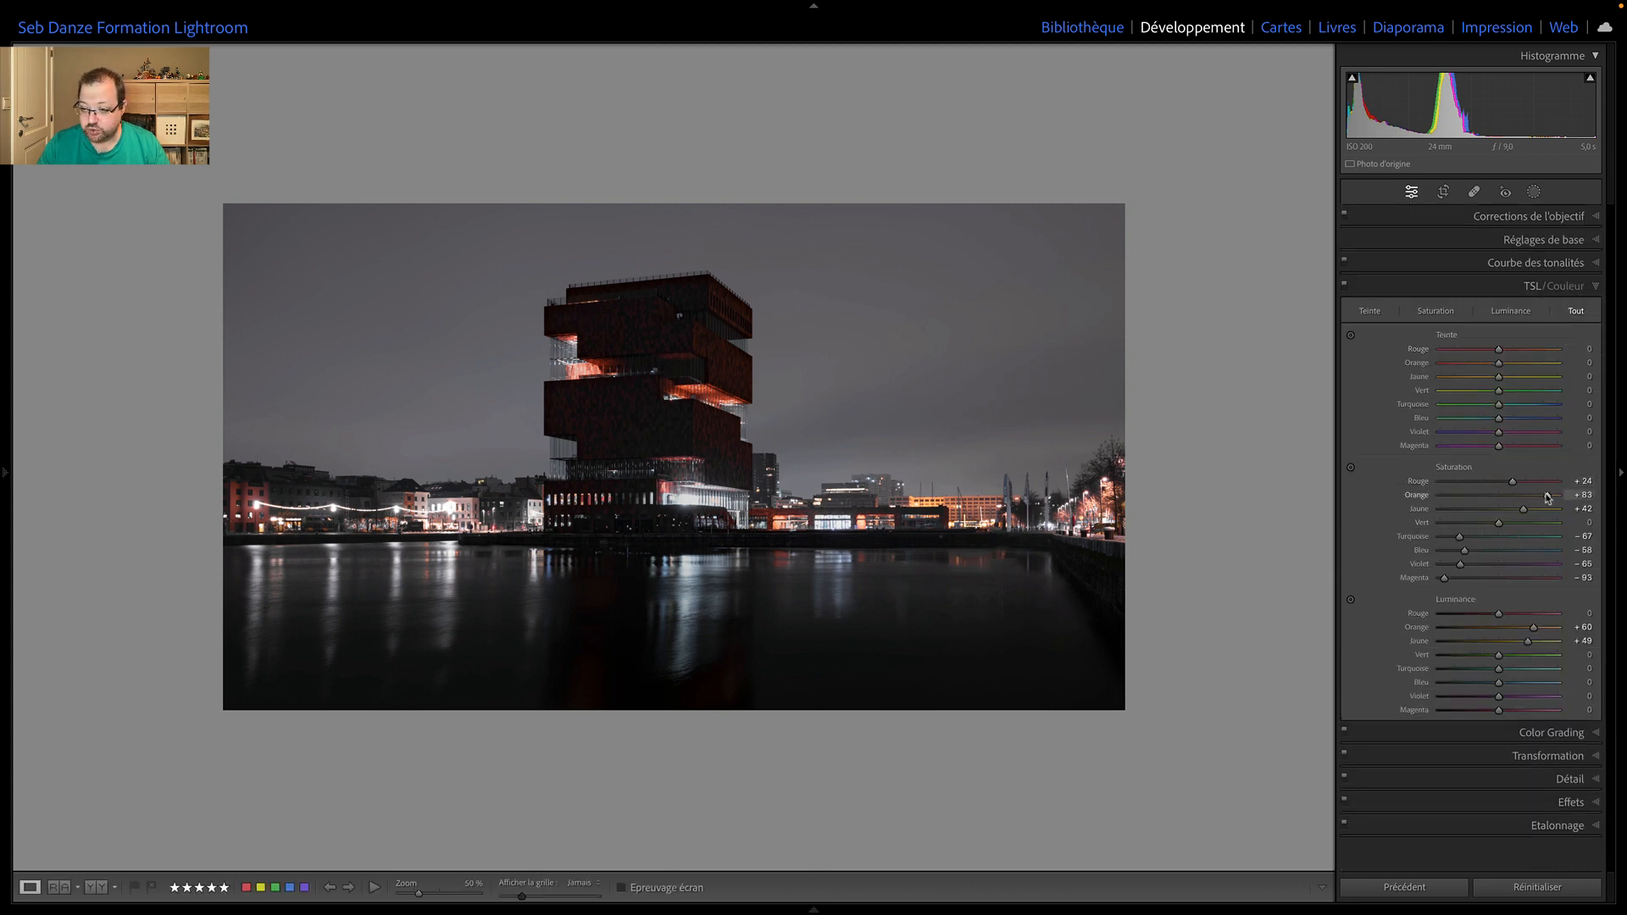
{"action": "left_click_drag", "start_coordinate": [1513, 481], "coordinate": [1505, 482]}
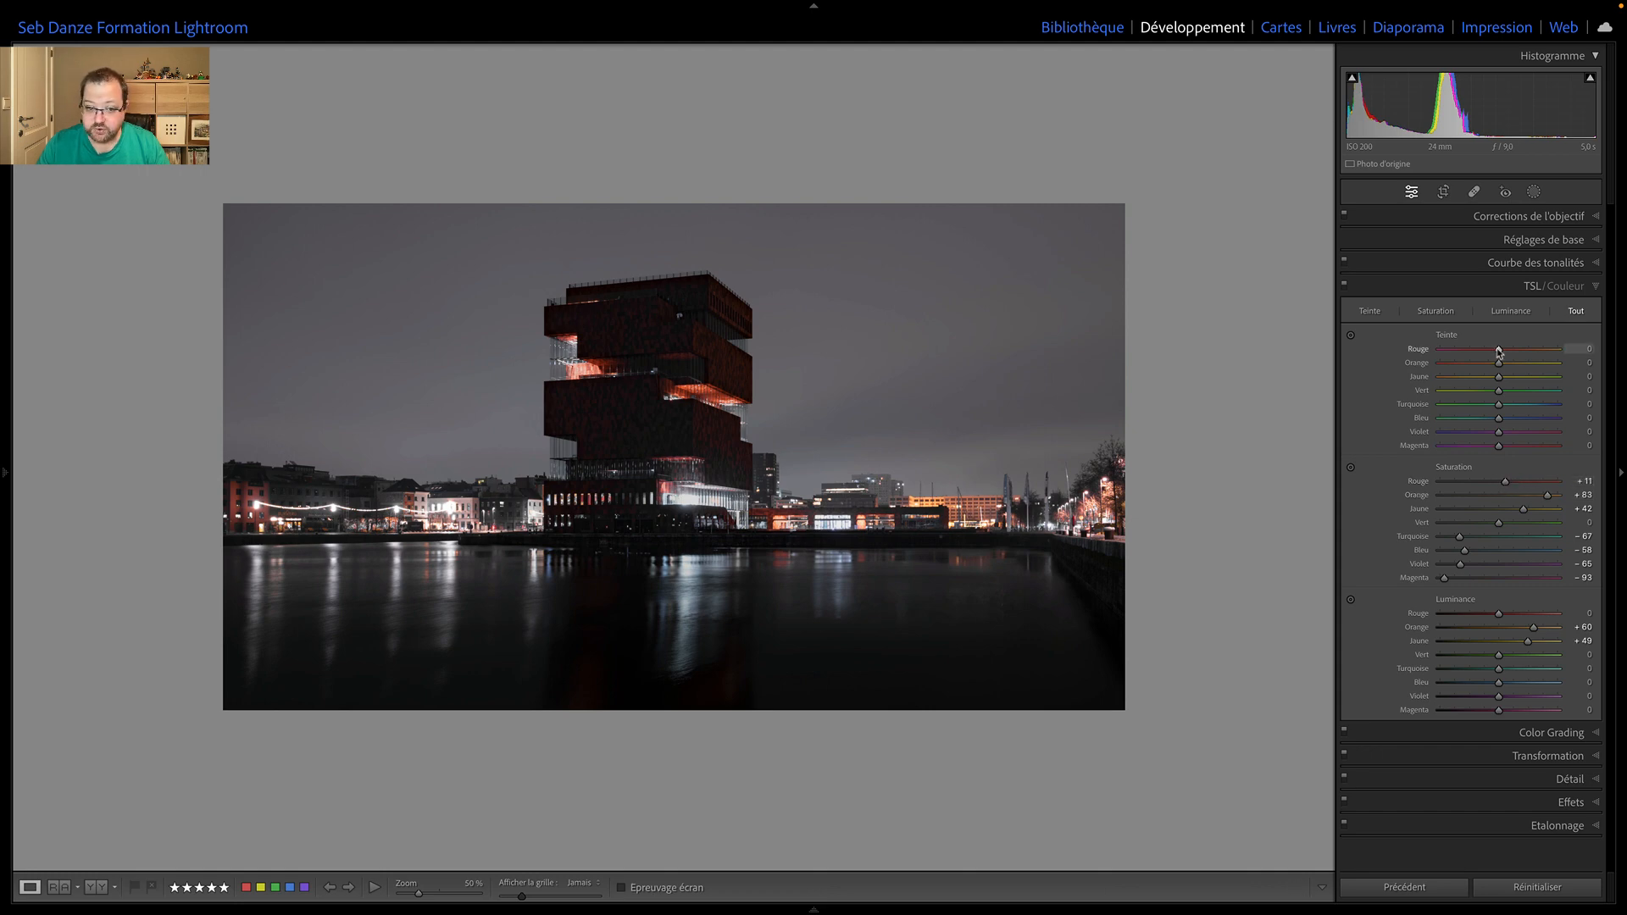
{"action": "mouse_move", "coordinate": [1499, 350]}
{"action": "left_mouse_down"}
{"action": "mouse_move", "coordinate": [1556, 355]}
{"action": "mouse_move", "coordinate": [1517, 354]}
{"action": "left_mouse_up"}
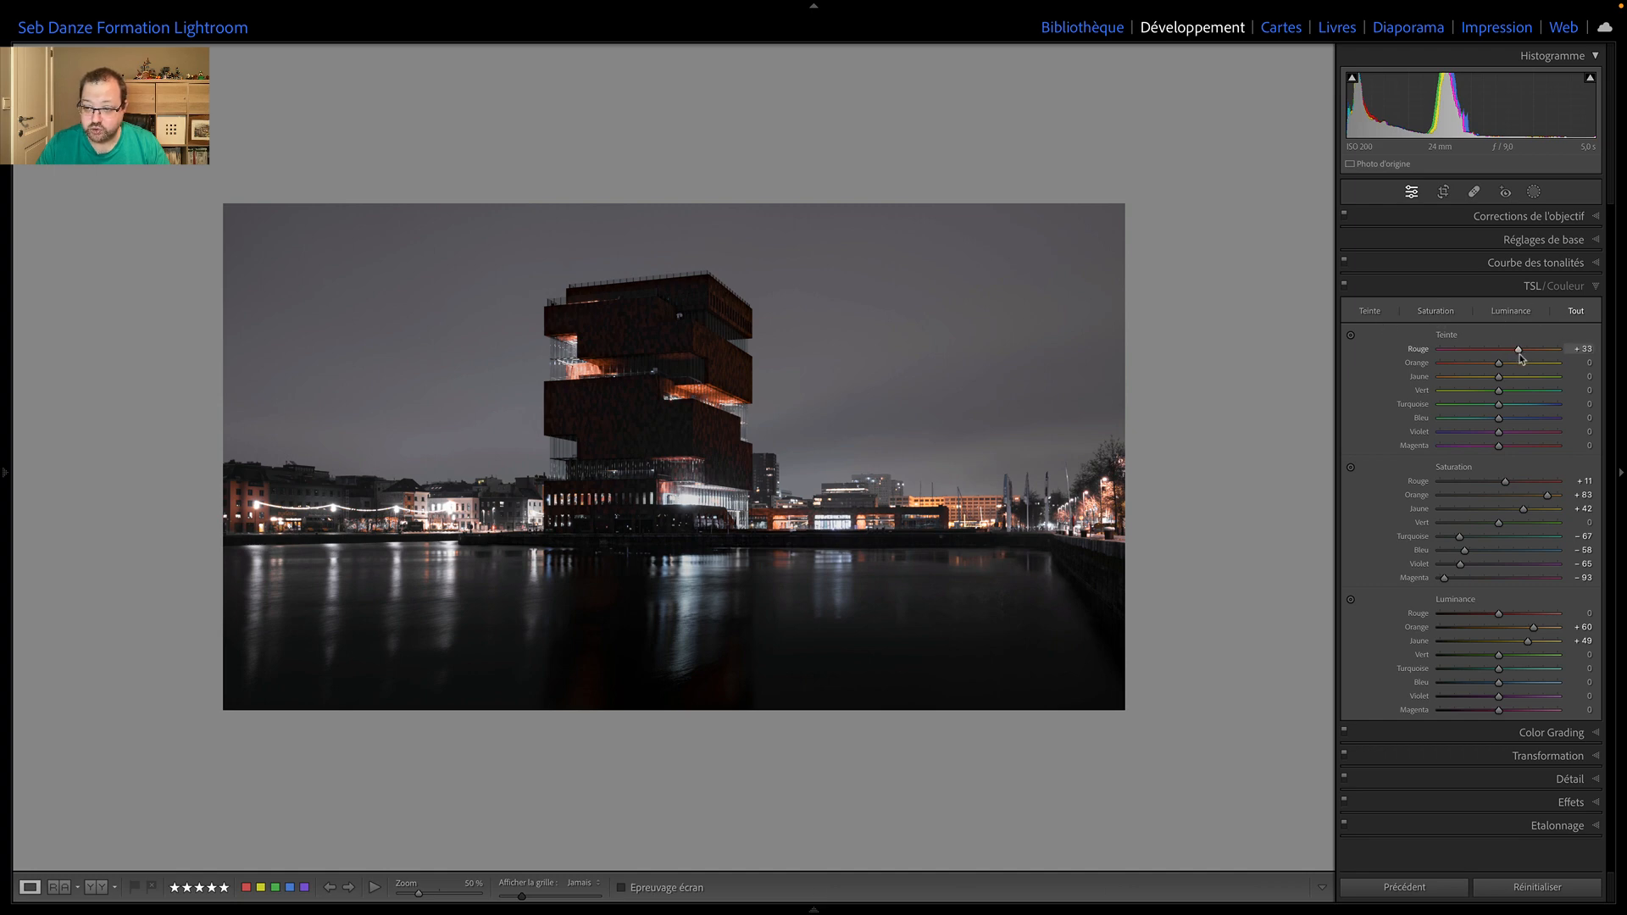
{"action": "left_click_drag", "start_coordinate": [1498, 364], "coordinate": [1487, 366]}
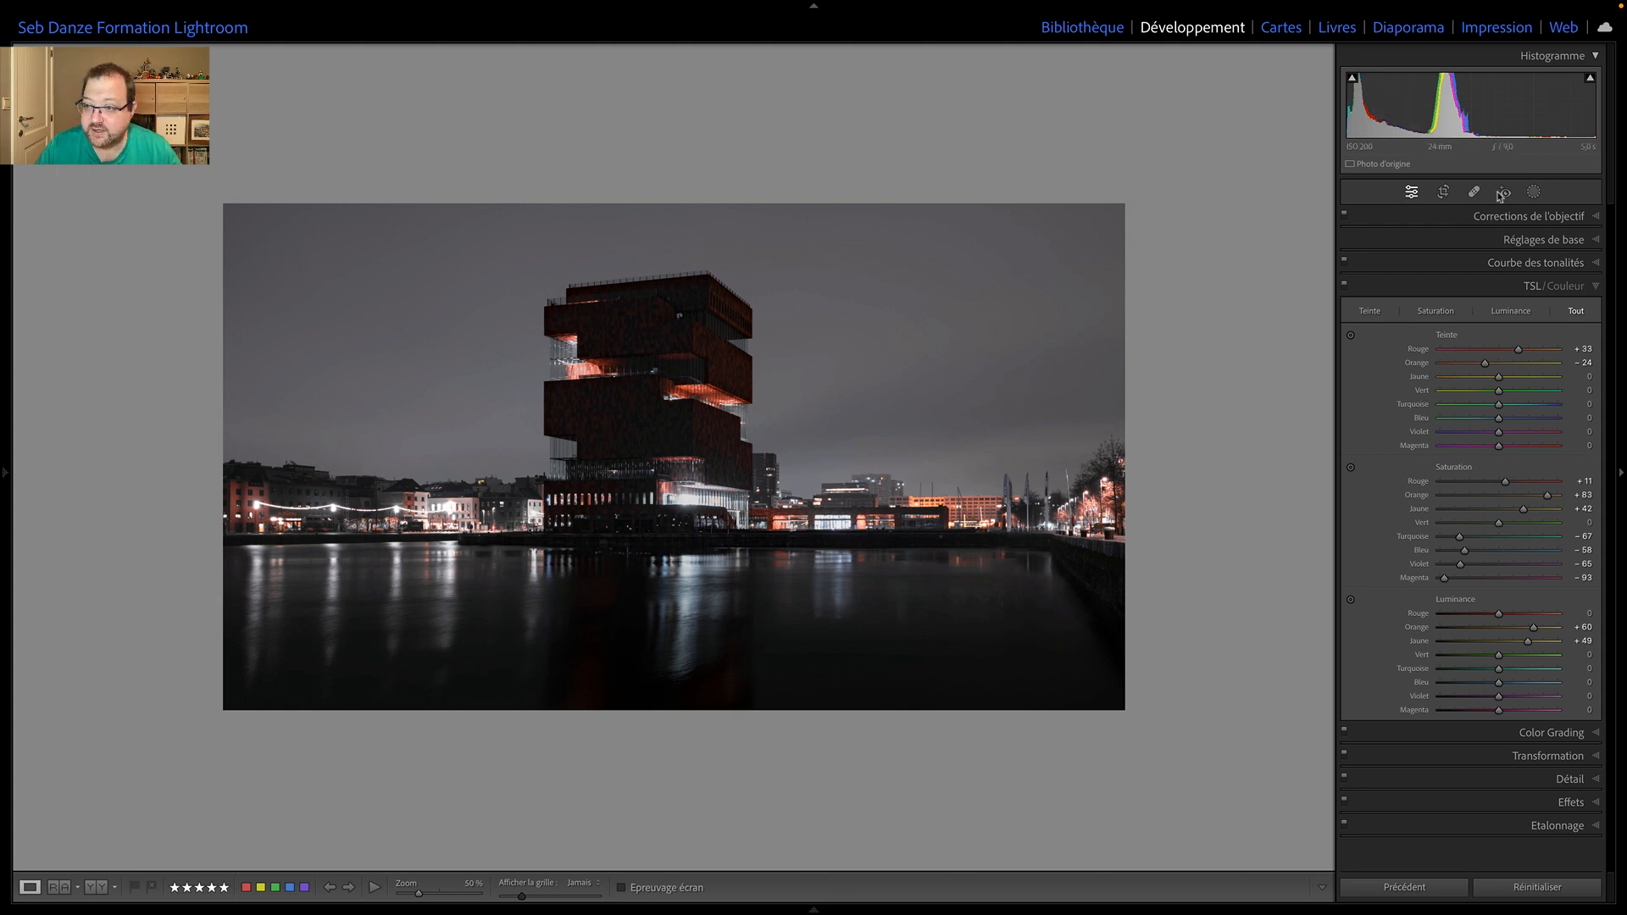
Create a sky mask and set its exposure to −0.30, temperature to −24 and dehaze to 26
{"action": "left_click", "coordinate": [1533, 193]}
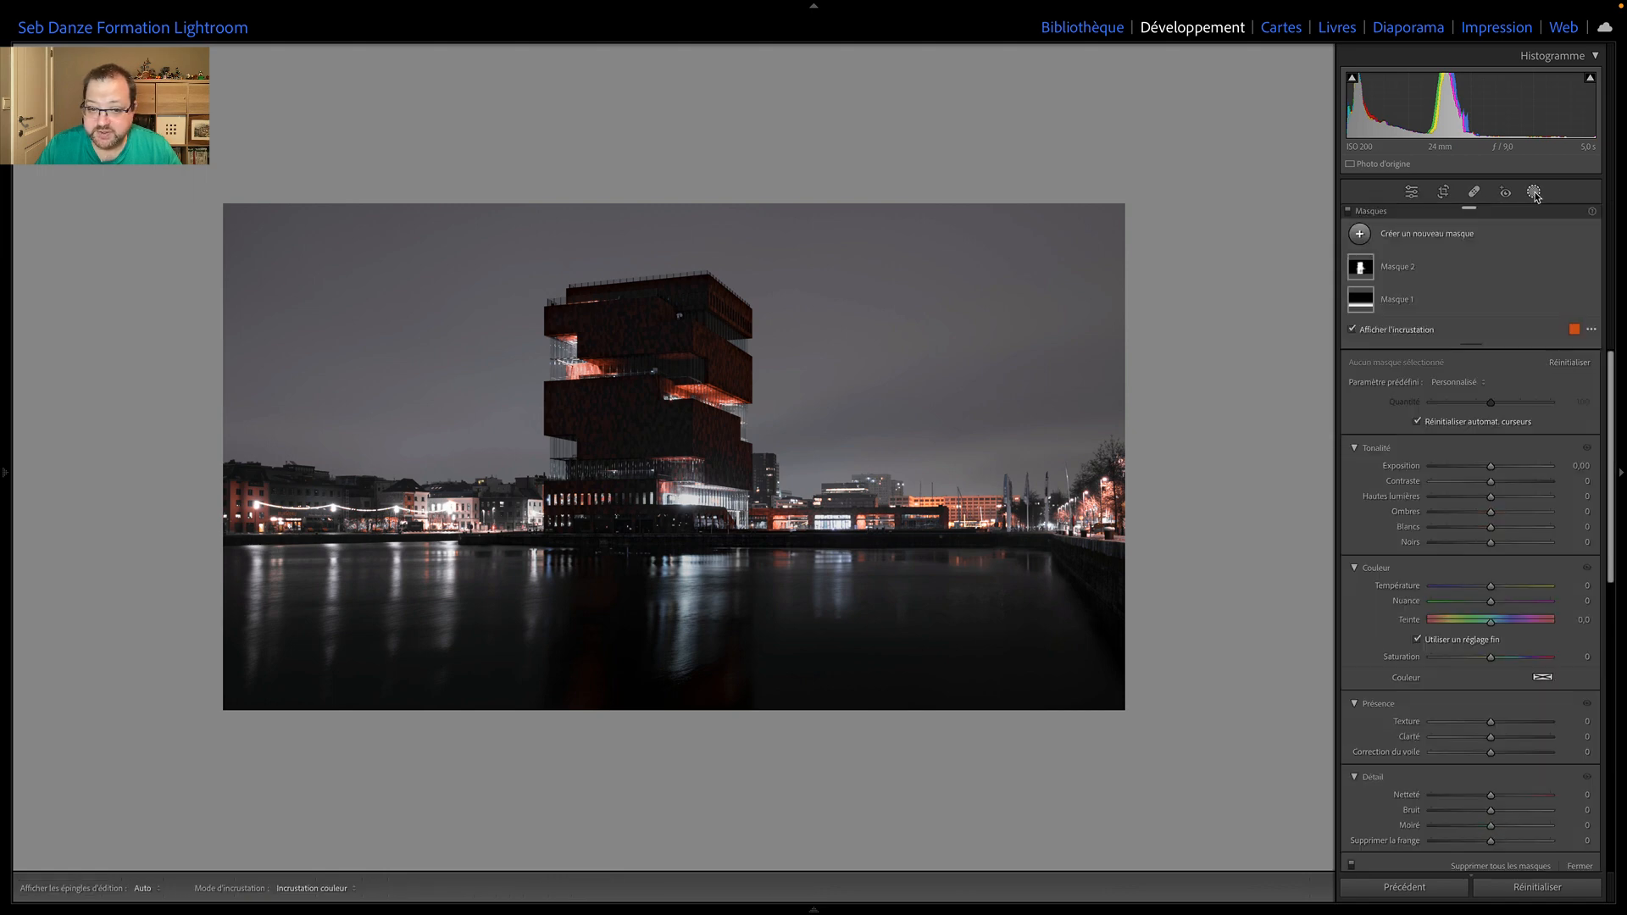
{"action": "left_click", "coordinate": [1379, 240]}
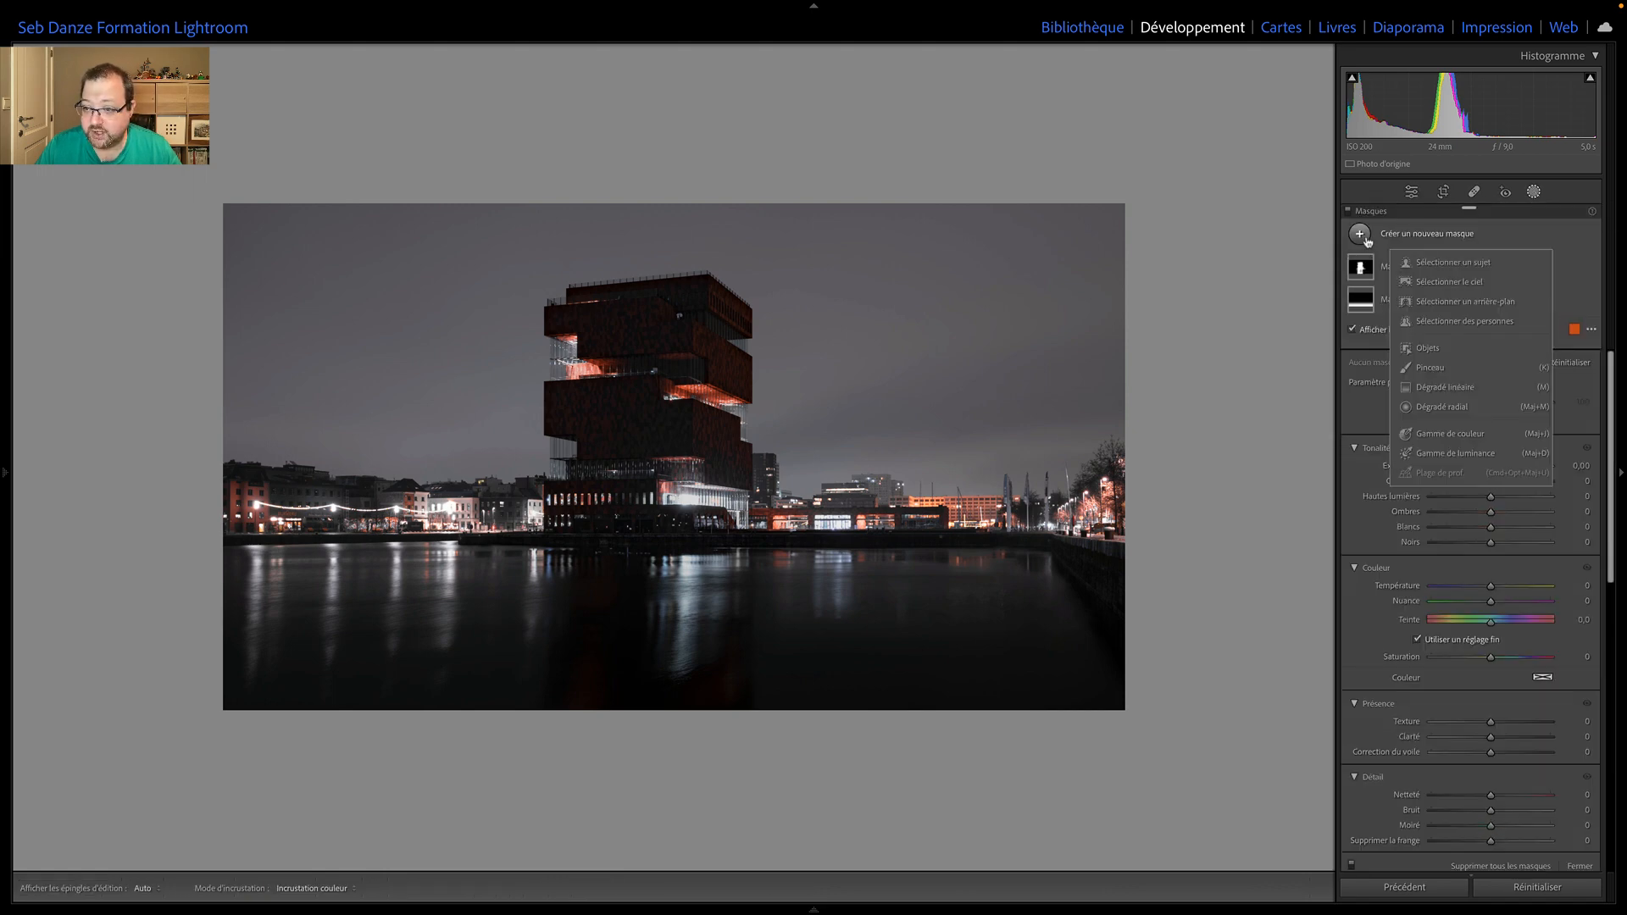
{"action": "left_click", "coordinate": [1471, 283]}
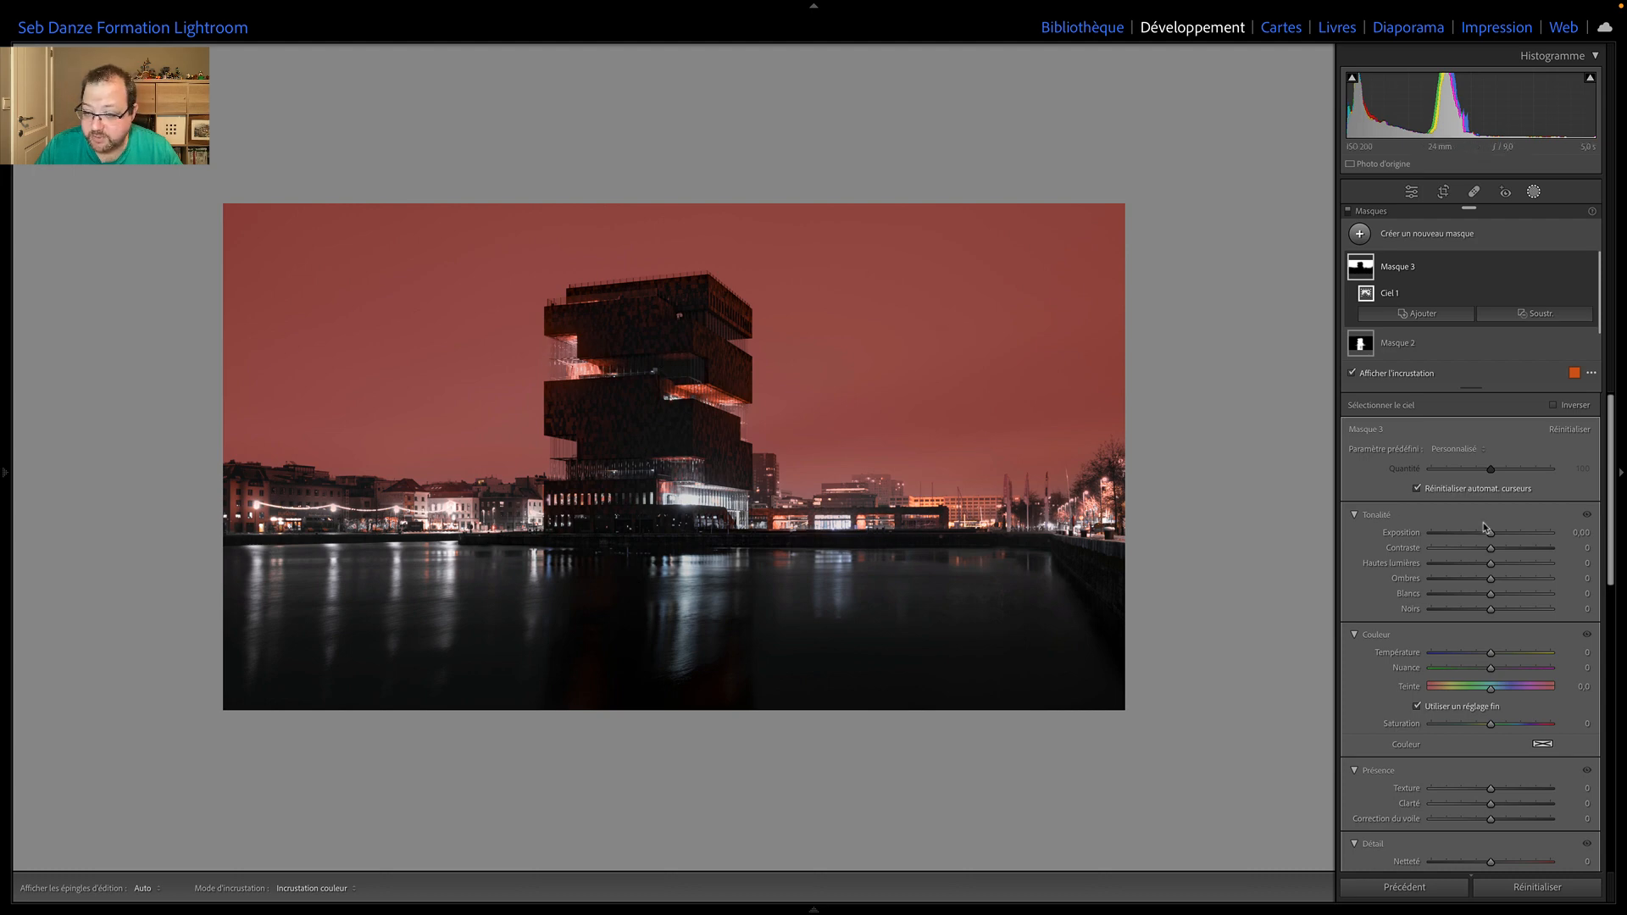
{"action": "left_click_drag", "start_coordinate": [1491, 536], "coordinate": [1487, 536]}
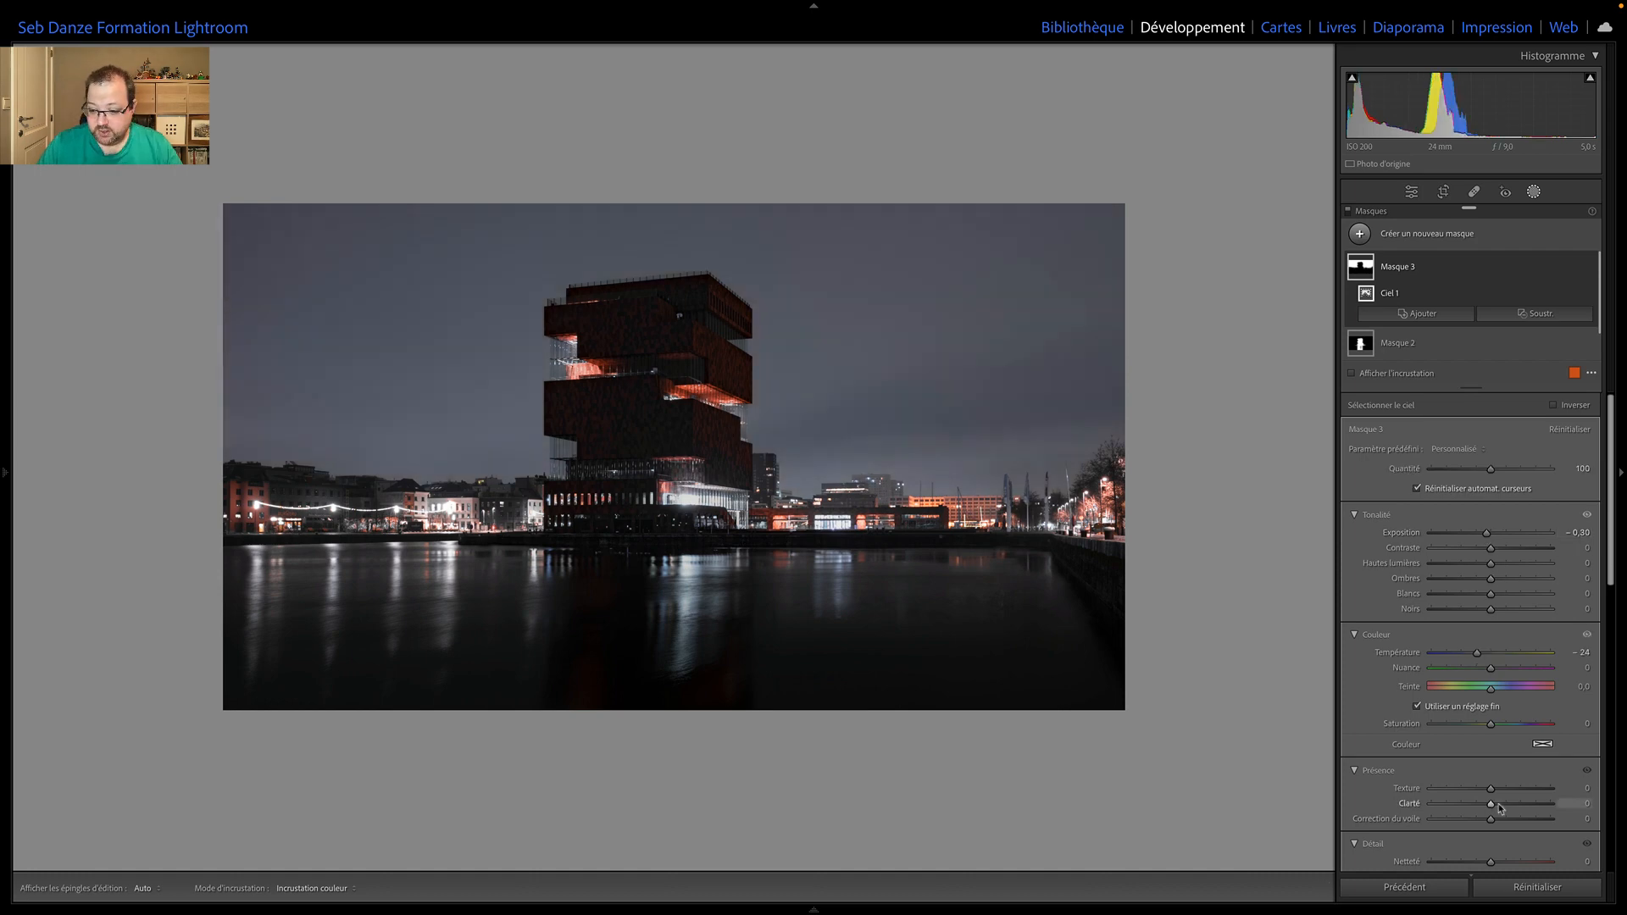
{"action": "left_click_drag", "start_coordinate": [1494, 818], "coordinate": [1507, 820]}
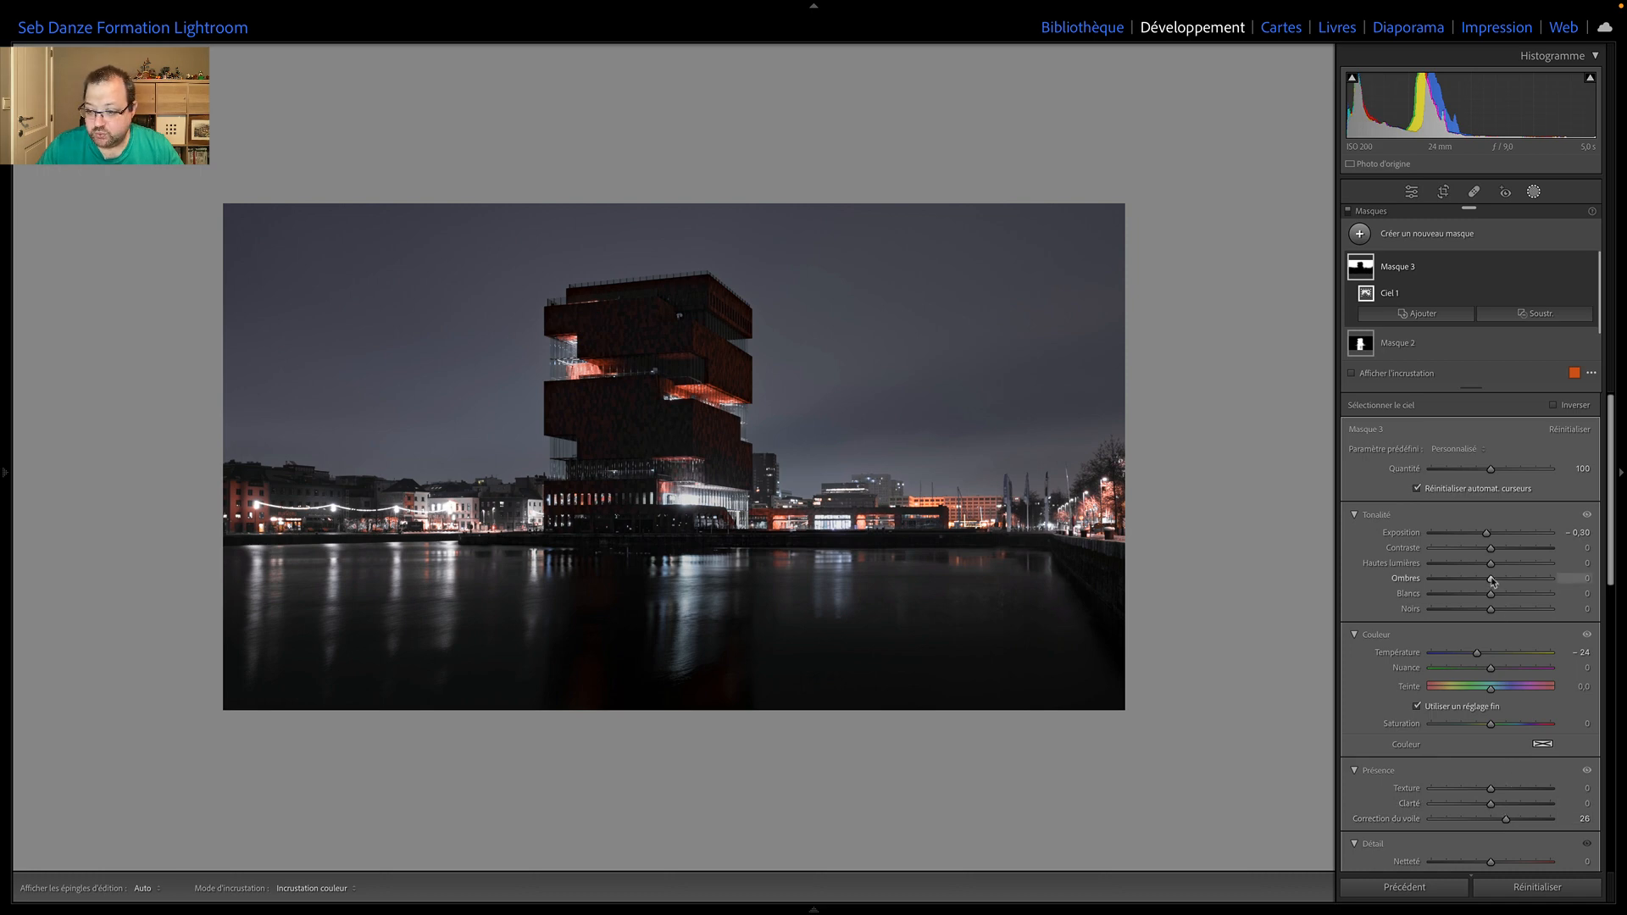
Set the sky mask's contrast to 27 and shadows to −18, and raise the tower mask's exposure to 1.00
{"action": "left_click_drag", "start_coordinate": [1490, 581], "coordinate": [1509, 559]}
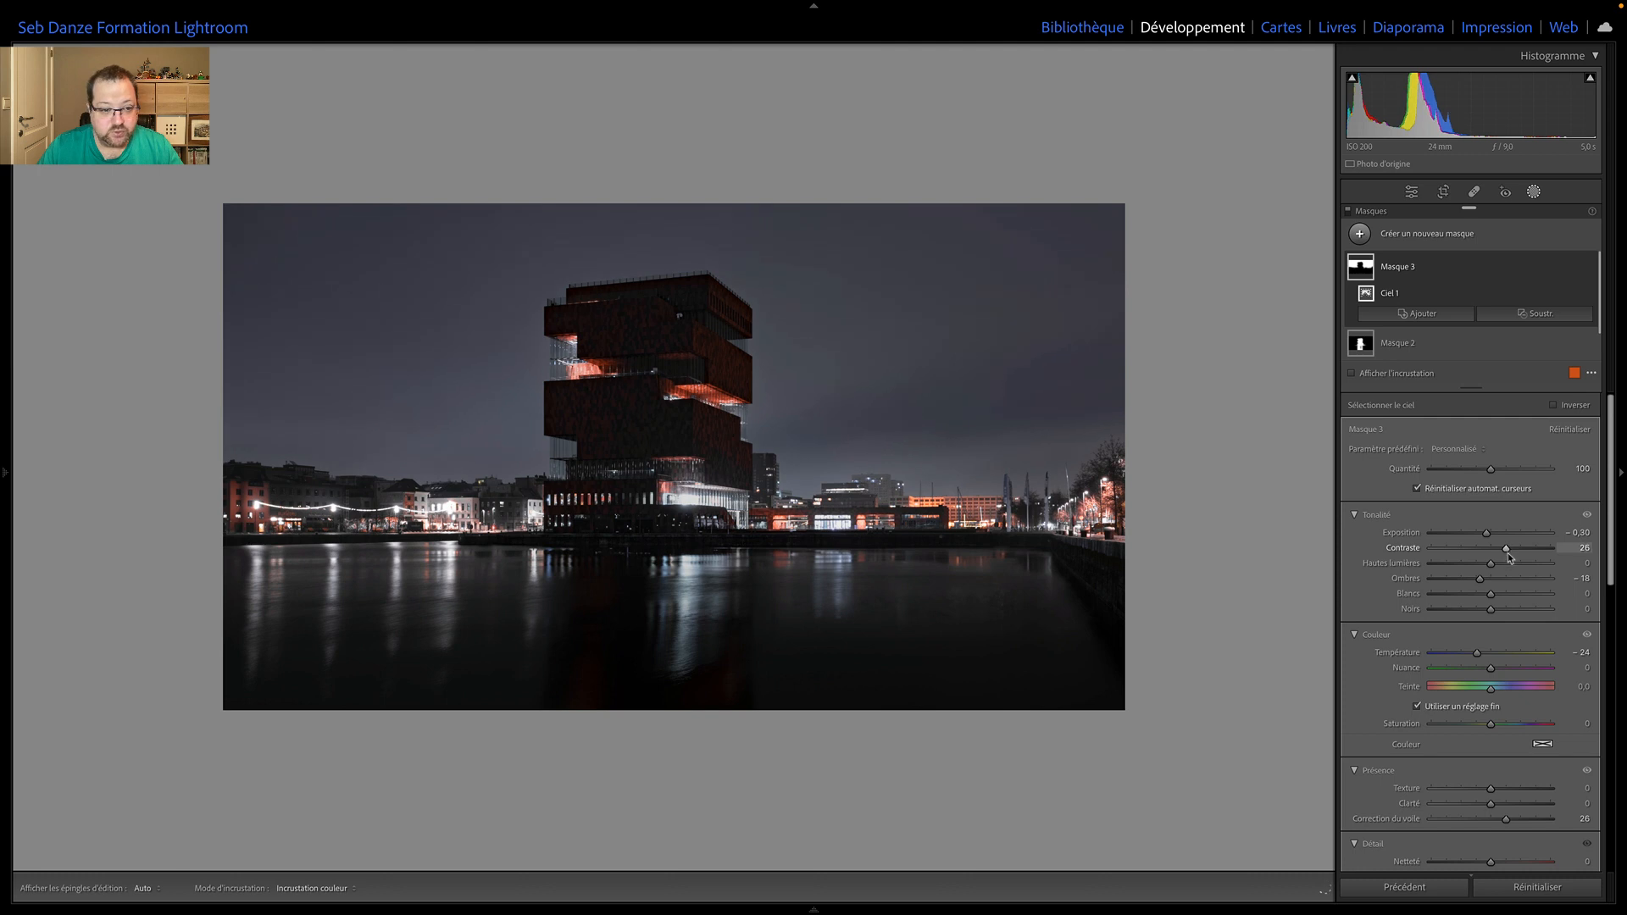
{"action": "left_click", "coordinate": [1398, 343]}
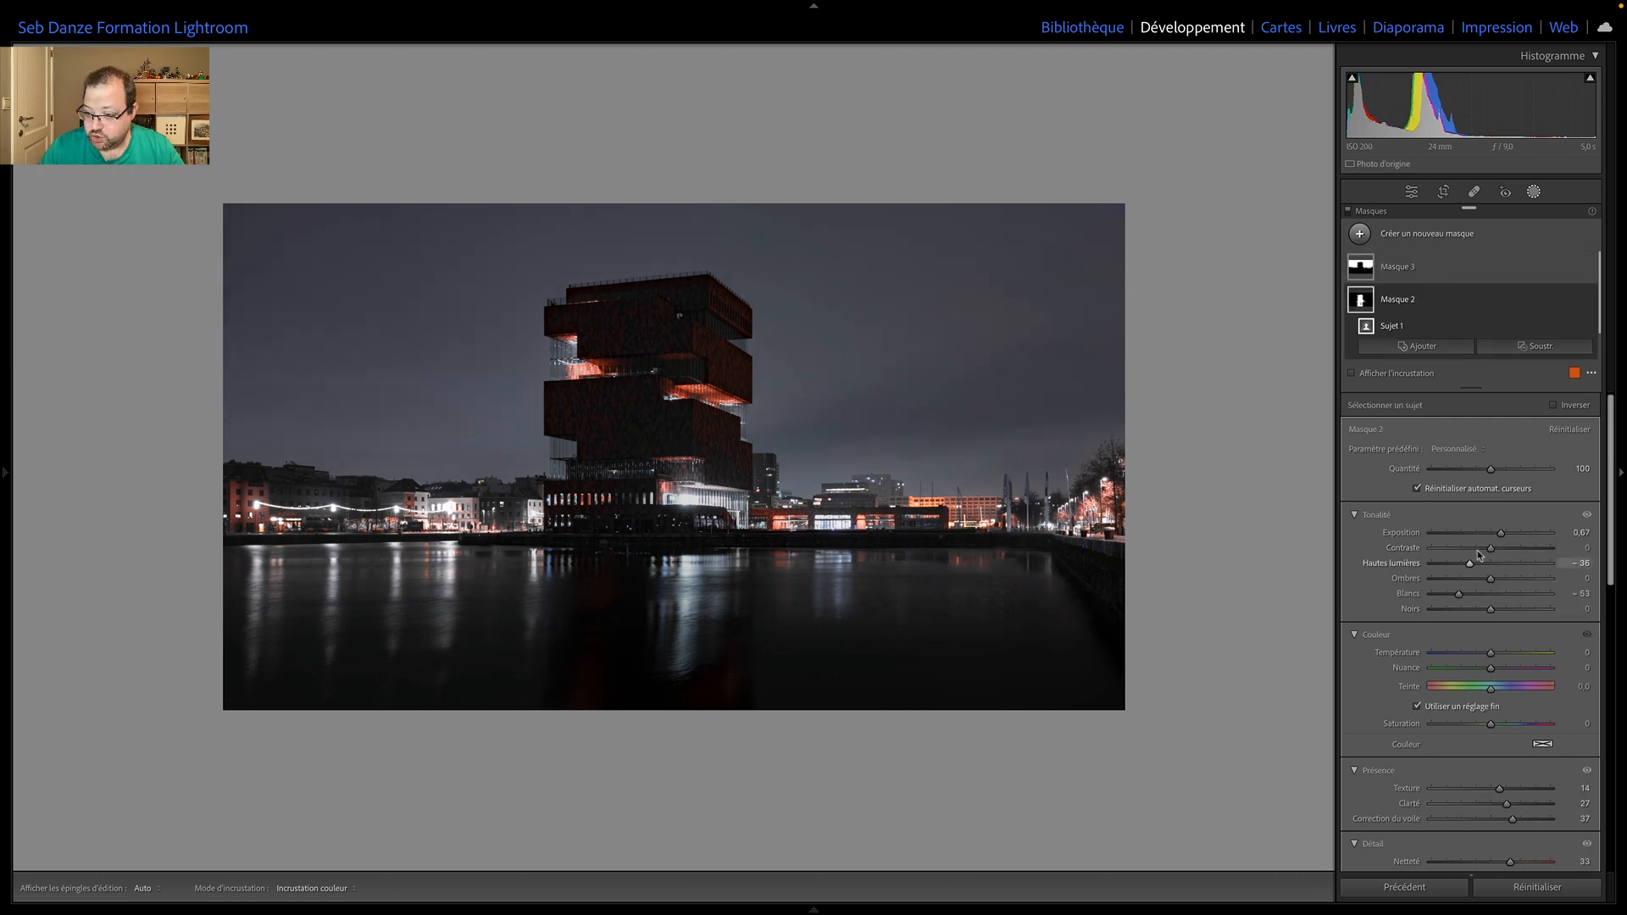
{"action": "left_click_drag", "start_coordinate": [1504, 538], "coordinate": [1505, 539]}
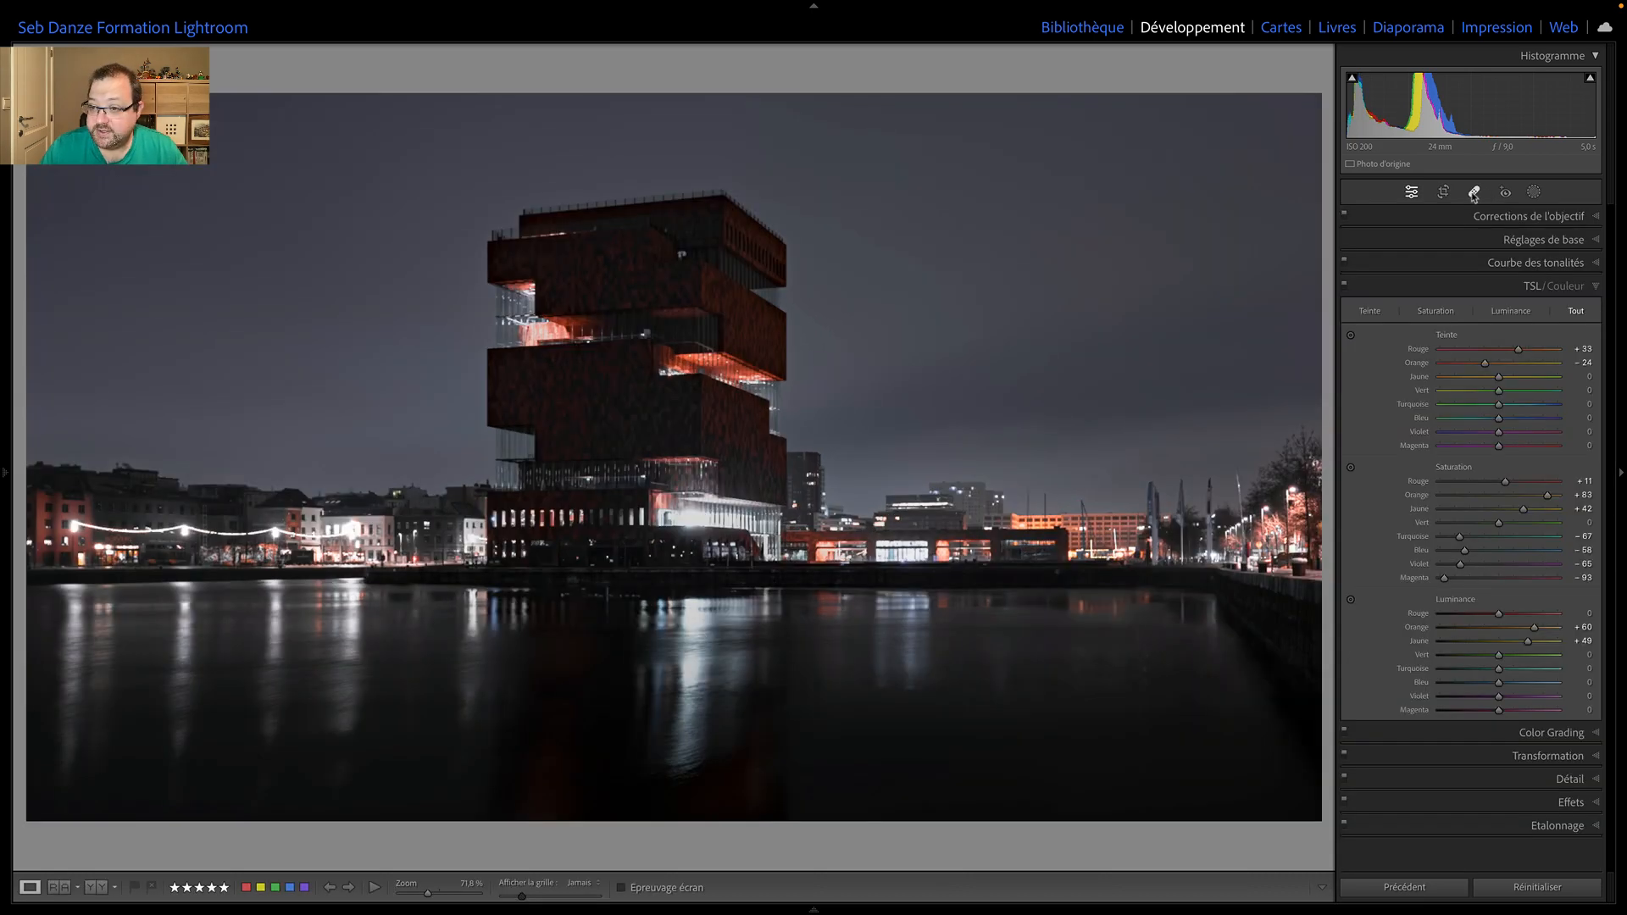
Create a brush mask with brush size 8 and paint over the lit waterfront buildings right of the tower
{"action": "left_click", "coordinate": [1533, 191]}
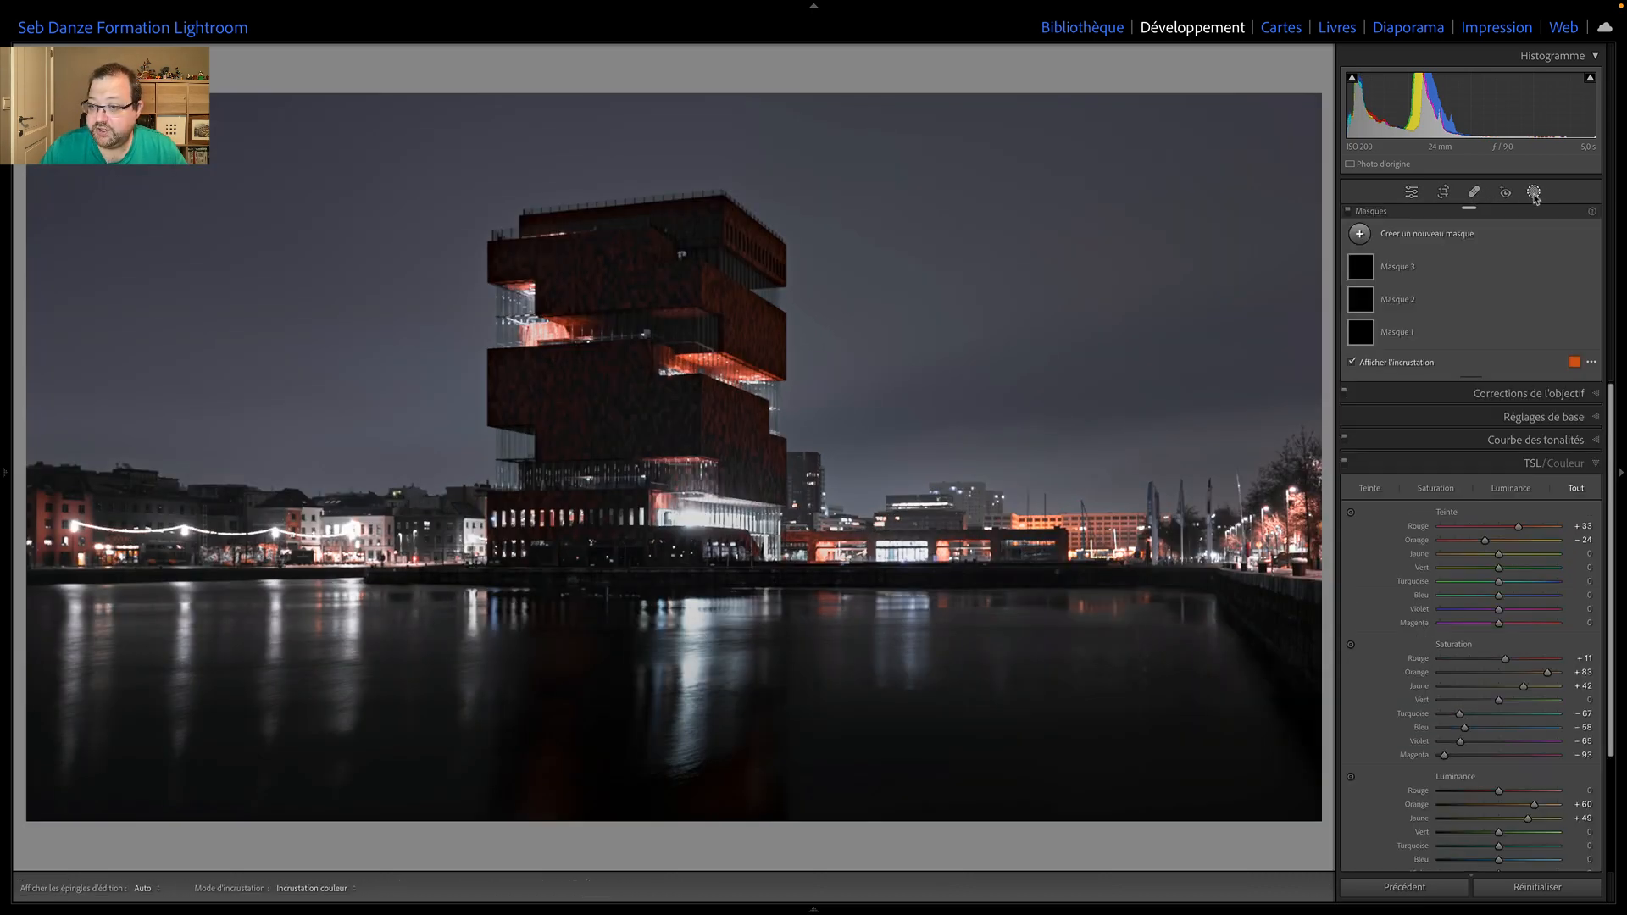
{"action": "left_click", "coordinate": [1361, 239]}
{"action": "left_click", "coordinate": [1429, 367]}
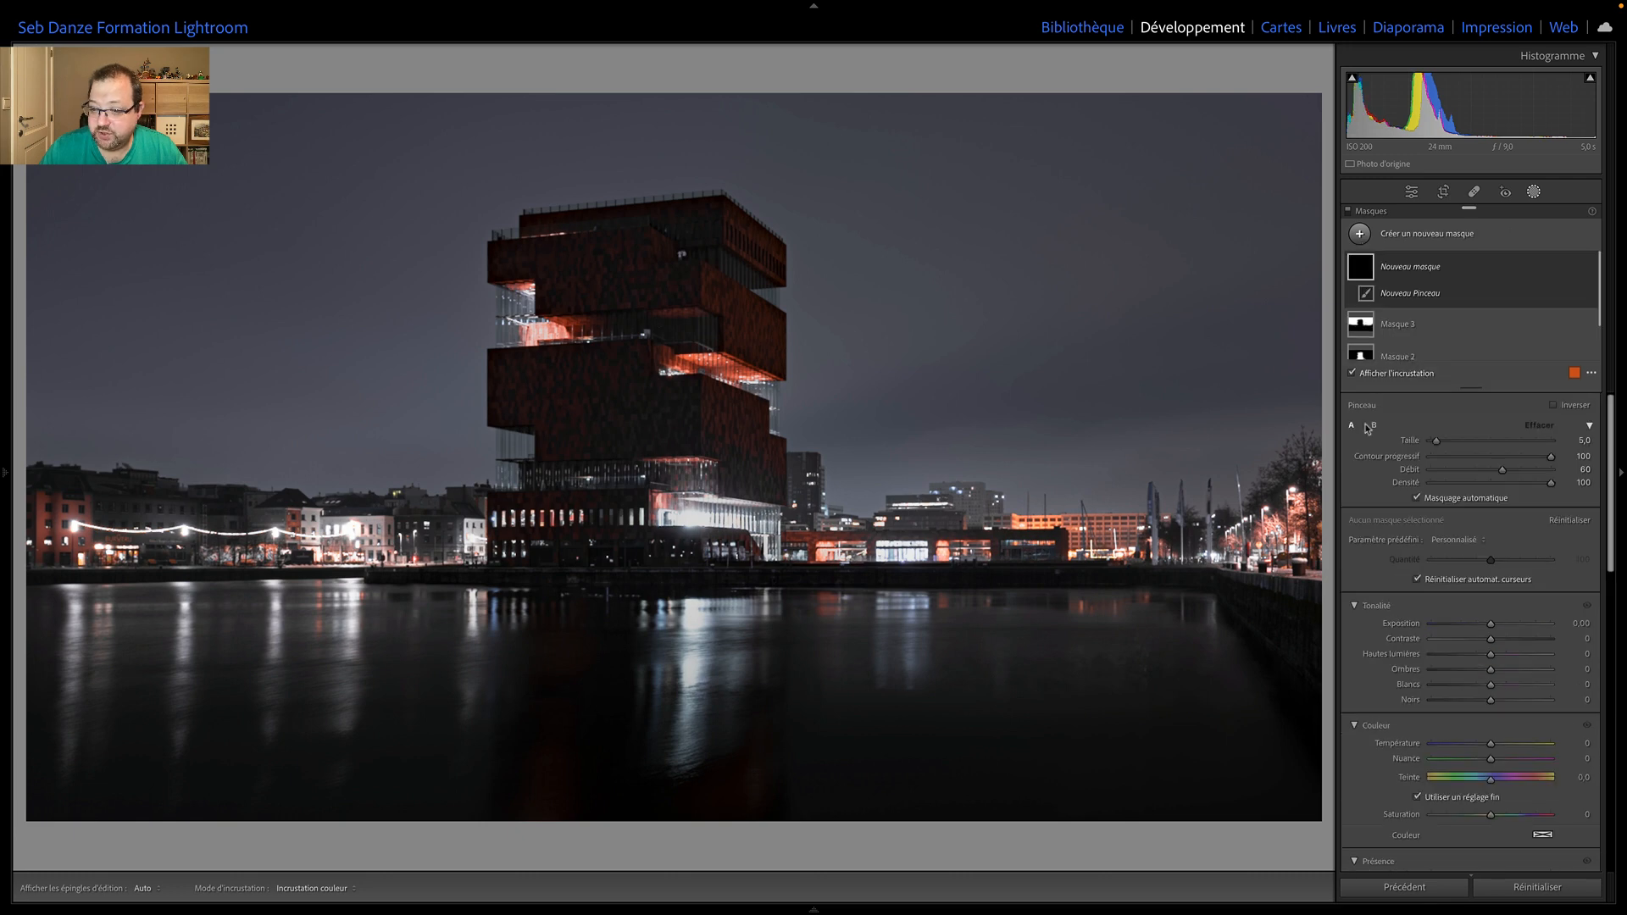
{"action": "scroll", "coordinate": [889, 549], "scroll_direction": "down", "scroll_amount": 6}
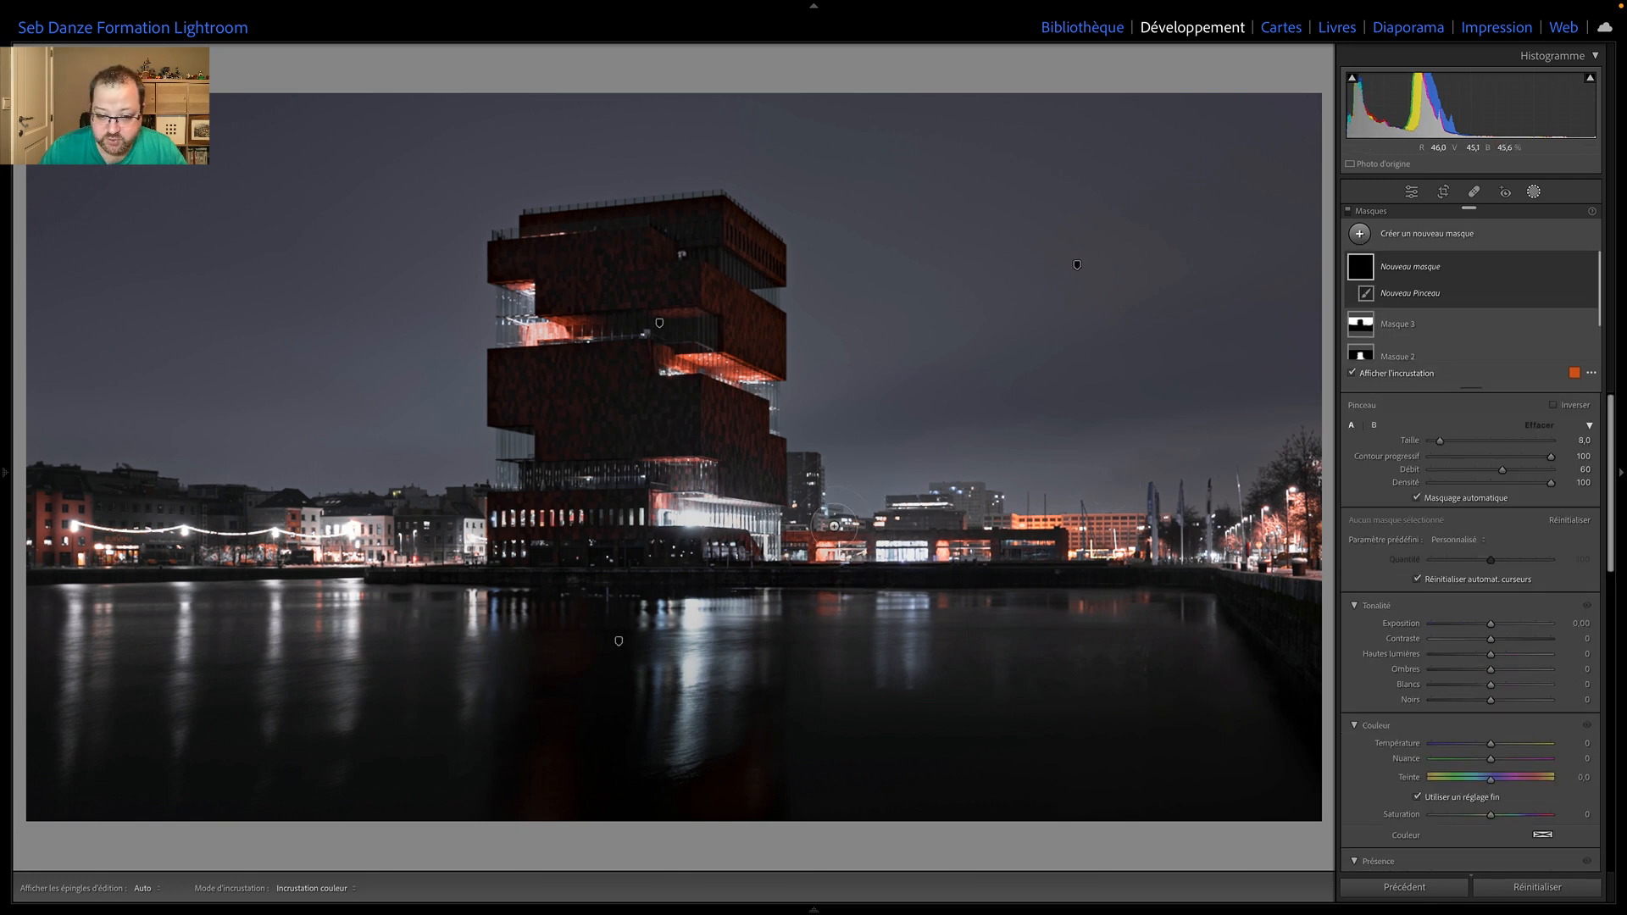
{"action": "mouse_move", "coordinate": [838, 543]}
{"action": "left_mouse_down"}
{"action": "mouse_move", "coordinate": [992, 547]}
{"action": "mouse_move", "coordinate": [1308, 534]}
{"action": "mouse_move", "coordinate": [1218, 534]}
{"action": "left_mouse_up"}
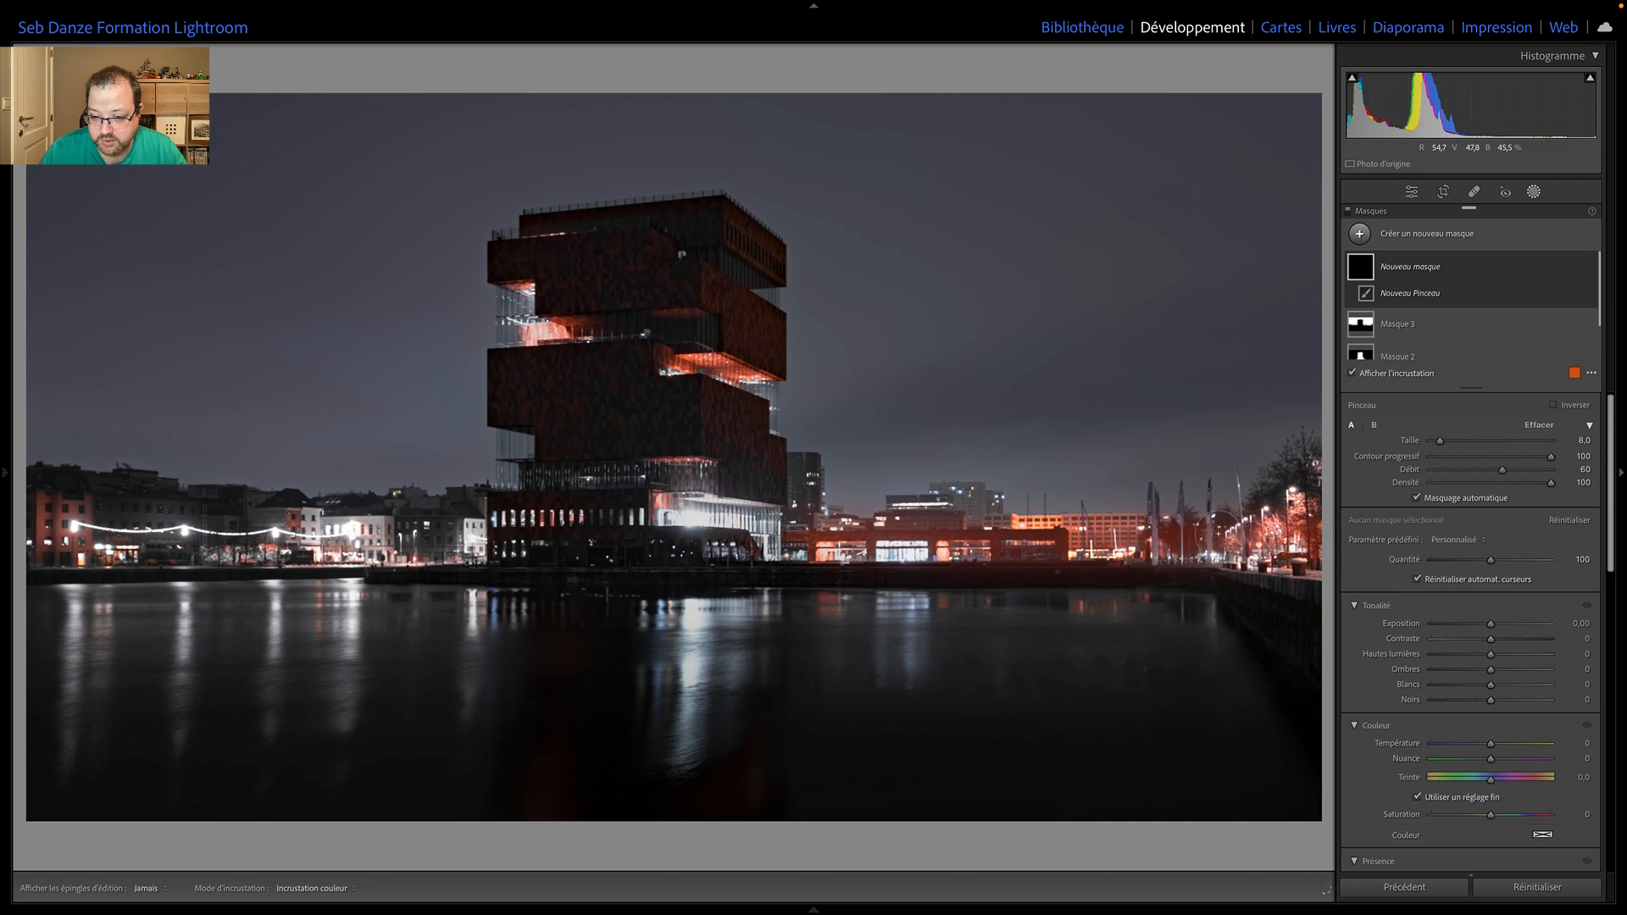
{"action": "left_click_drag", "start_coordinate": [1041, 524], "coordinate": [938, 522]}
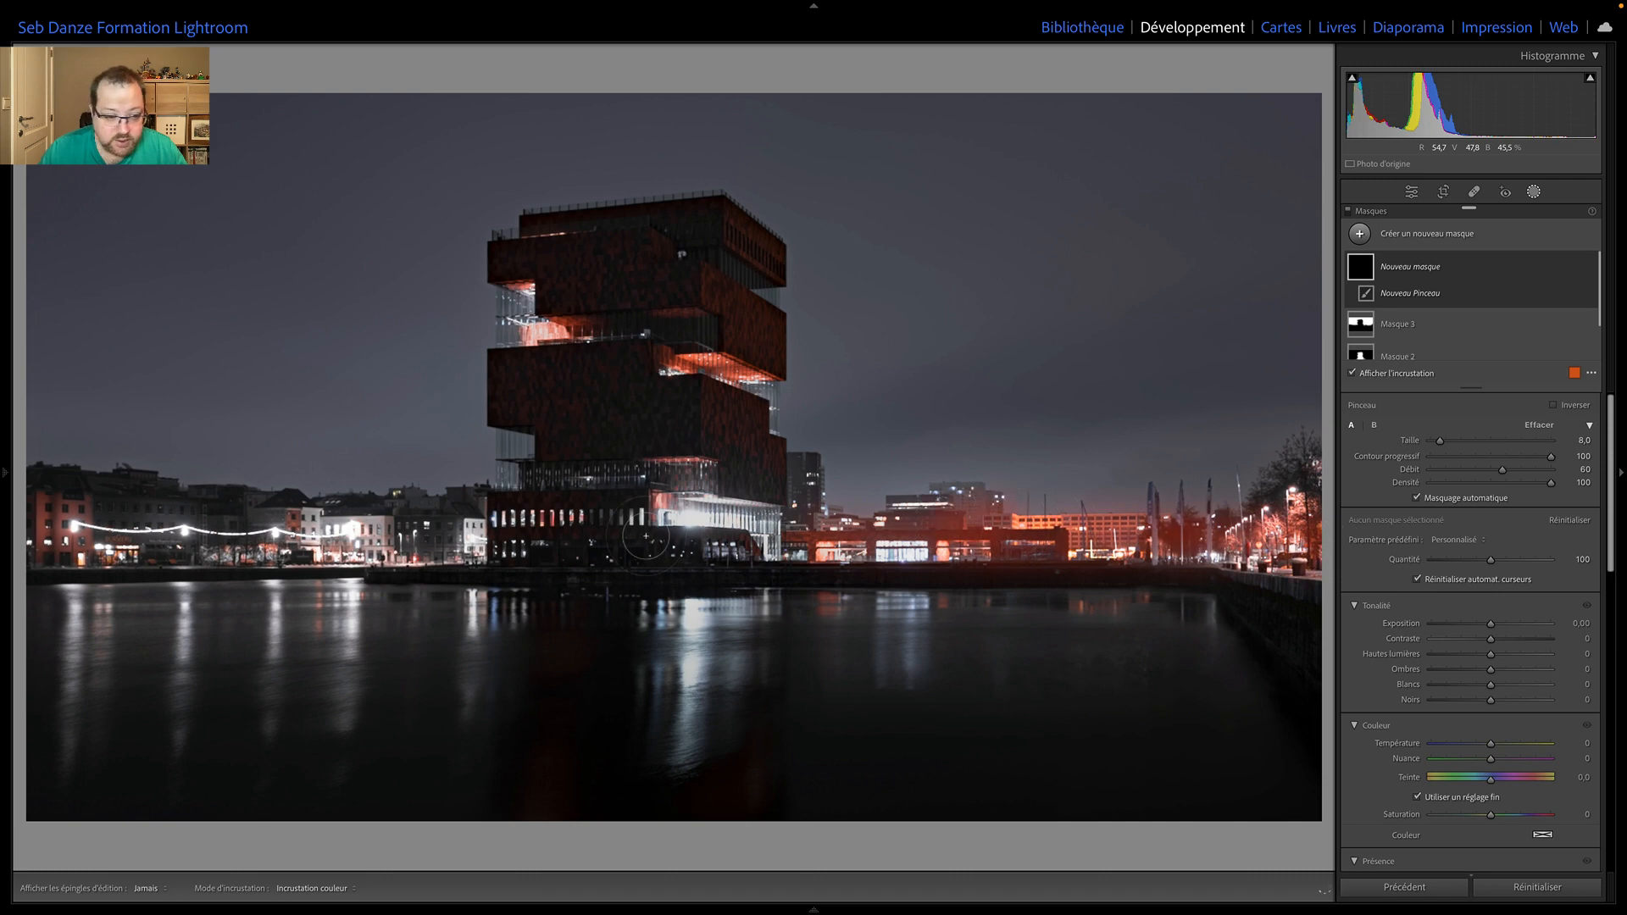
Extend the brush mask along the waterfront buildings left of the tower, using brush size 17 and flow 83
{"action": "right_click", "coordinate": [422, 539]}
{"action": "left_click", "coordinate": [137, 527]}
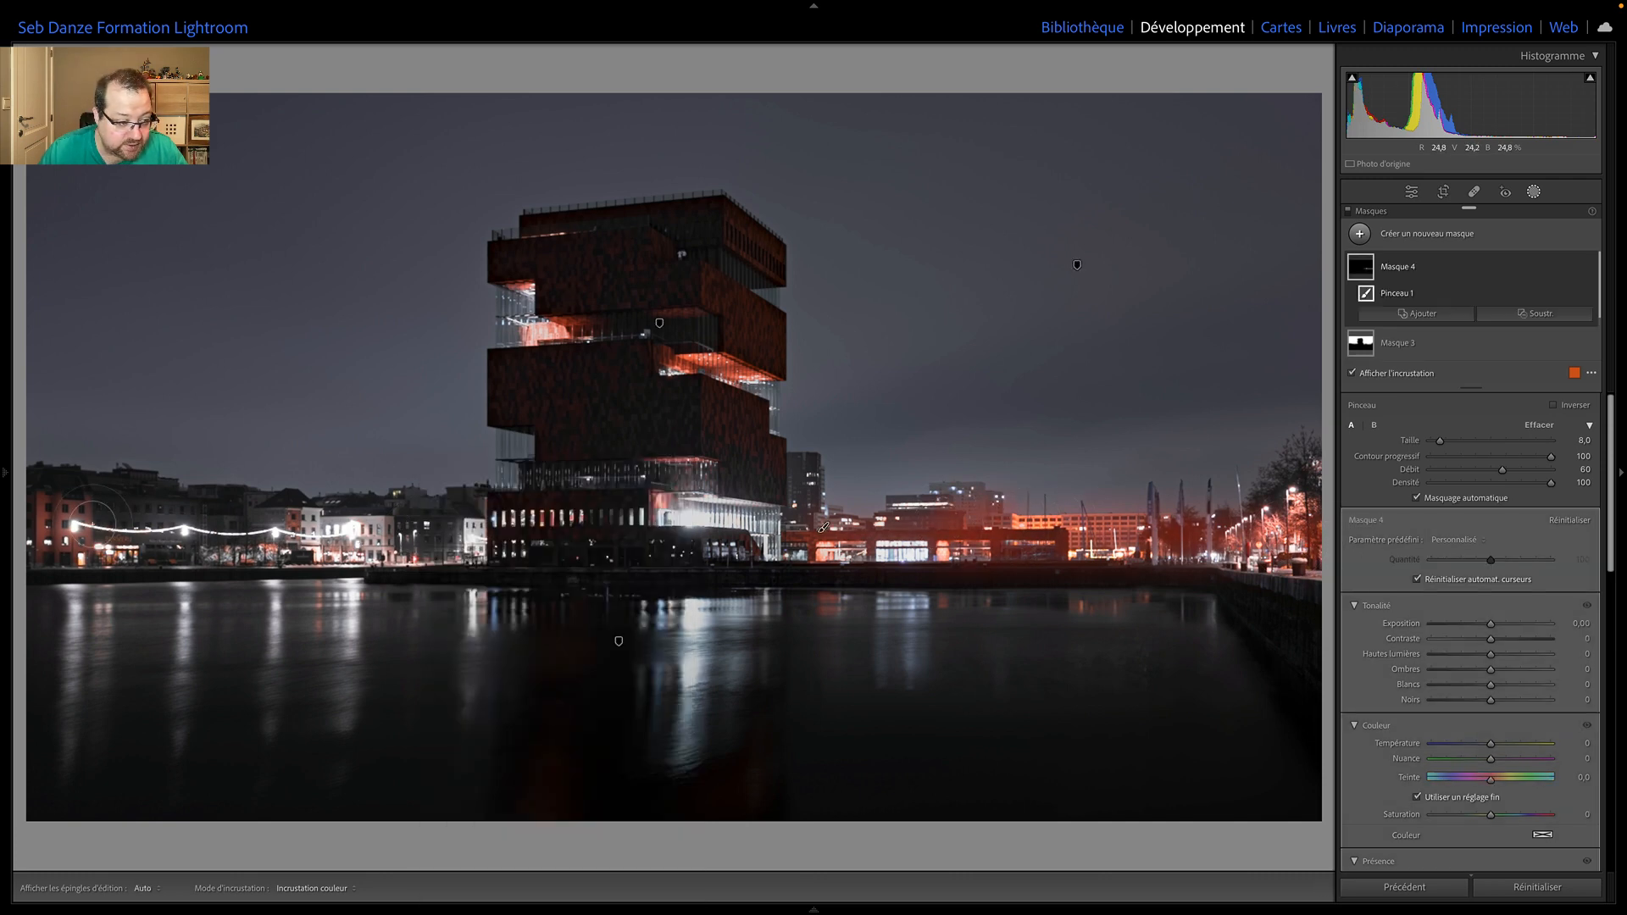
{"action": "scroll", "coordinate": [76, 528], "scroll_direction": "up", "scroll_amount": 5}
{"action": "mouse_move", "coordinate": [75, 528]}
{"action": "left_mouse_down"}
{"action": "mouse_move", "coordinate": [452, 532]}
{"action": "mouse_move", "coordinate": [345, 534]}
{"action": "left_mouse_up"}
{"action": "left_click_drag", "start_coordinate": [1502, 469], "coordinate": [1530, 470]}
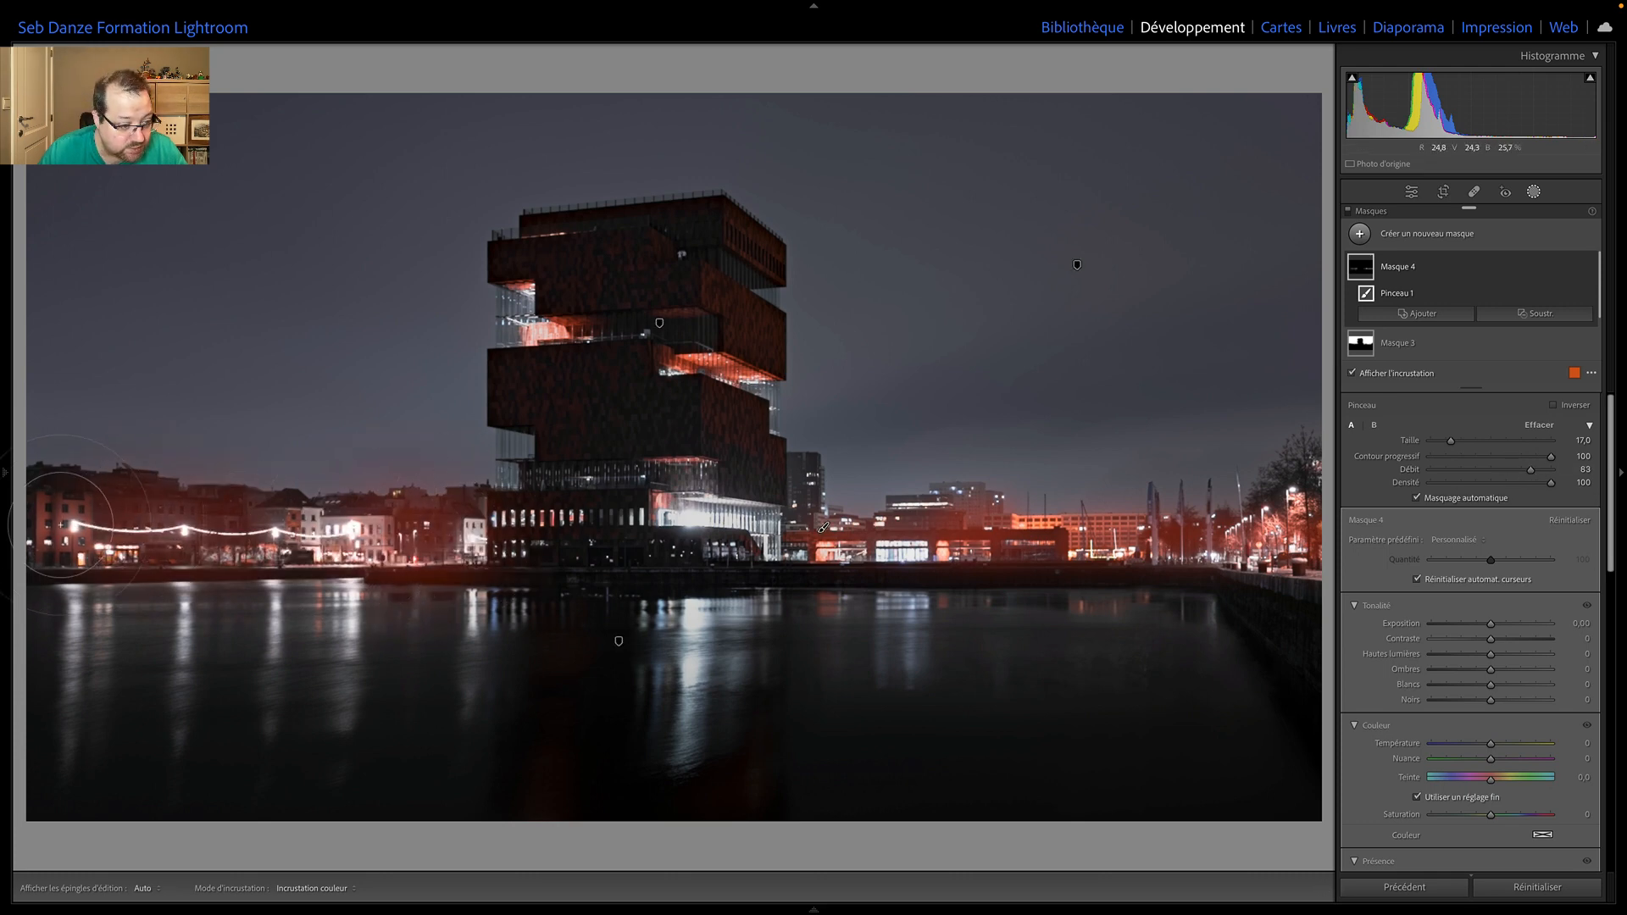
{"action": "left_click_drag", "start_coordinate": [64, 524], "coordinate": [434, 536]}
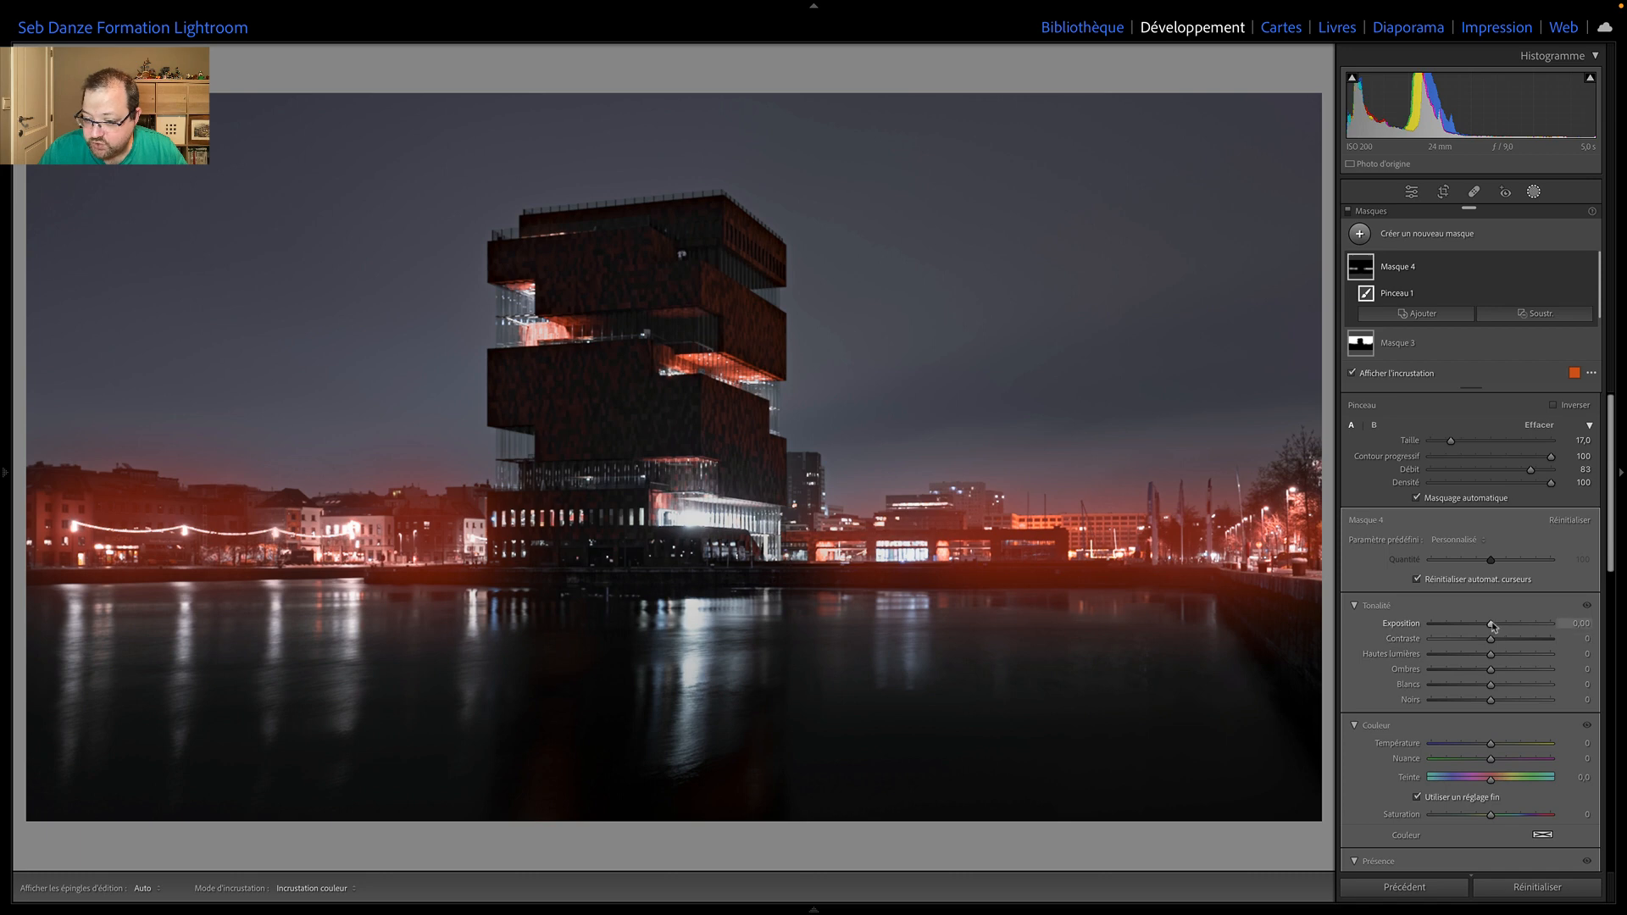
Hide the mask overlay and set the waterfront buildings mask's exposure to −0.34, highlights to −58 and whites to −68
{"action": "key", "text": "o"}
{"action": "left_click_drag", "start_coordinate": [1491, 624], "coordinate": [1451, 687]}
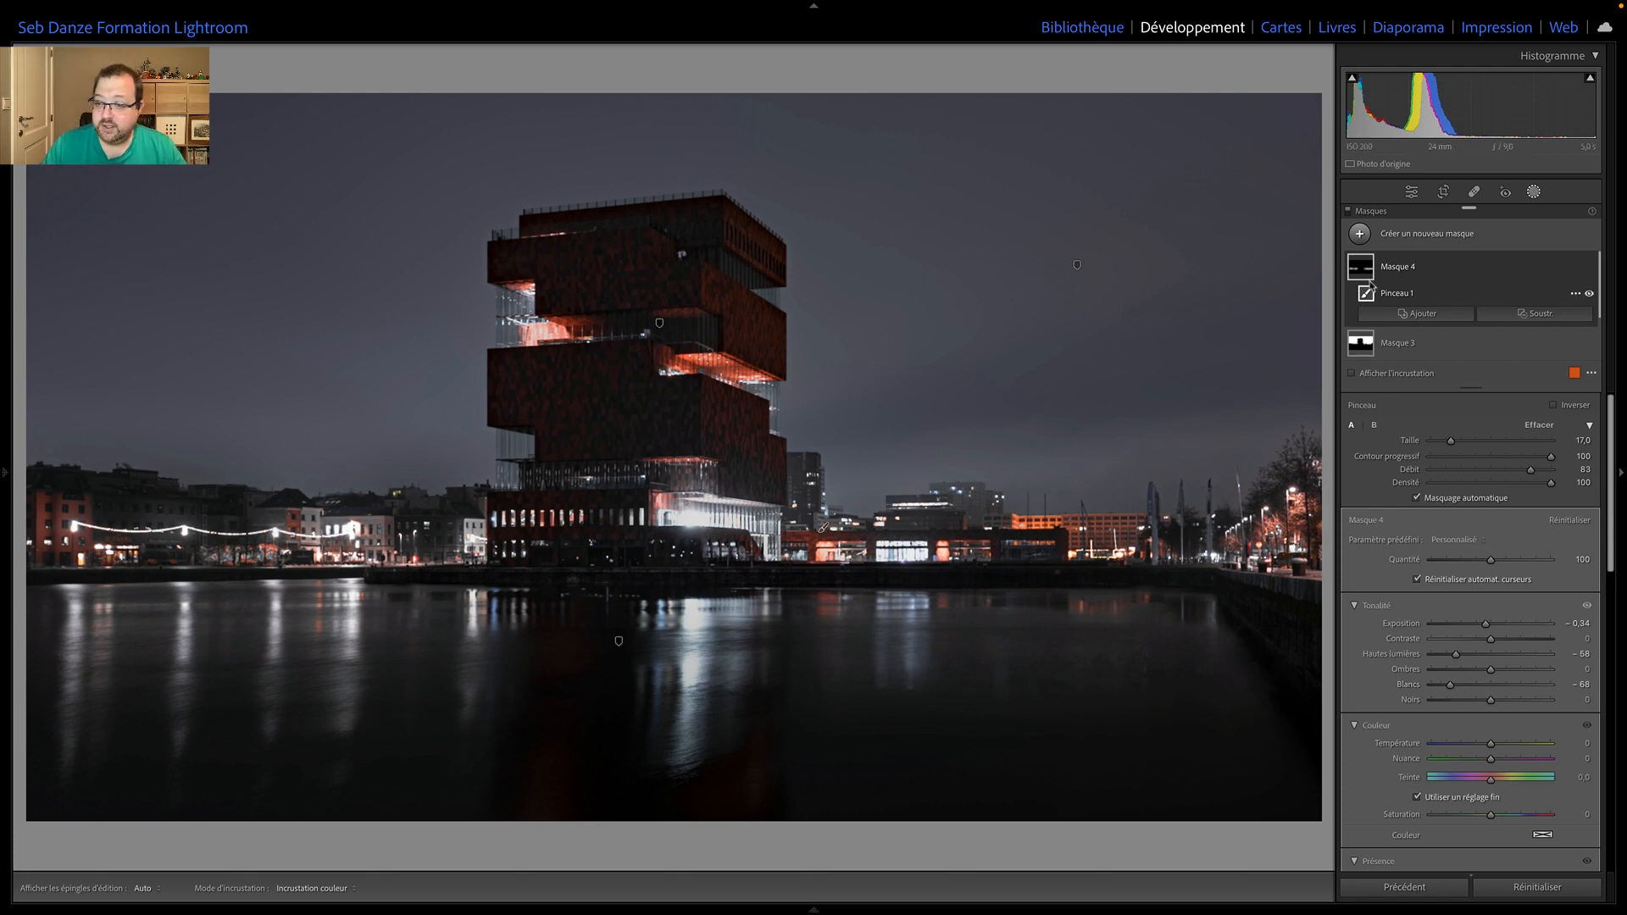
Rename the sky mask as ciel and the tower mask as Sujet
{"action": "left_click", "coordinate": [1362, 347]}
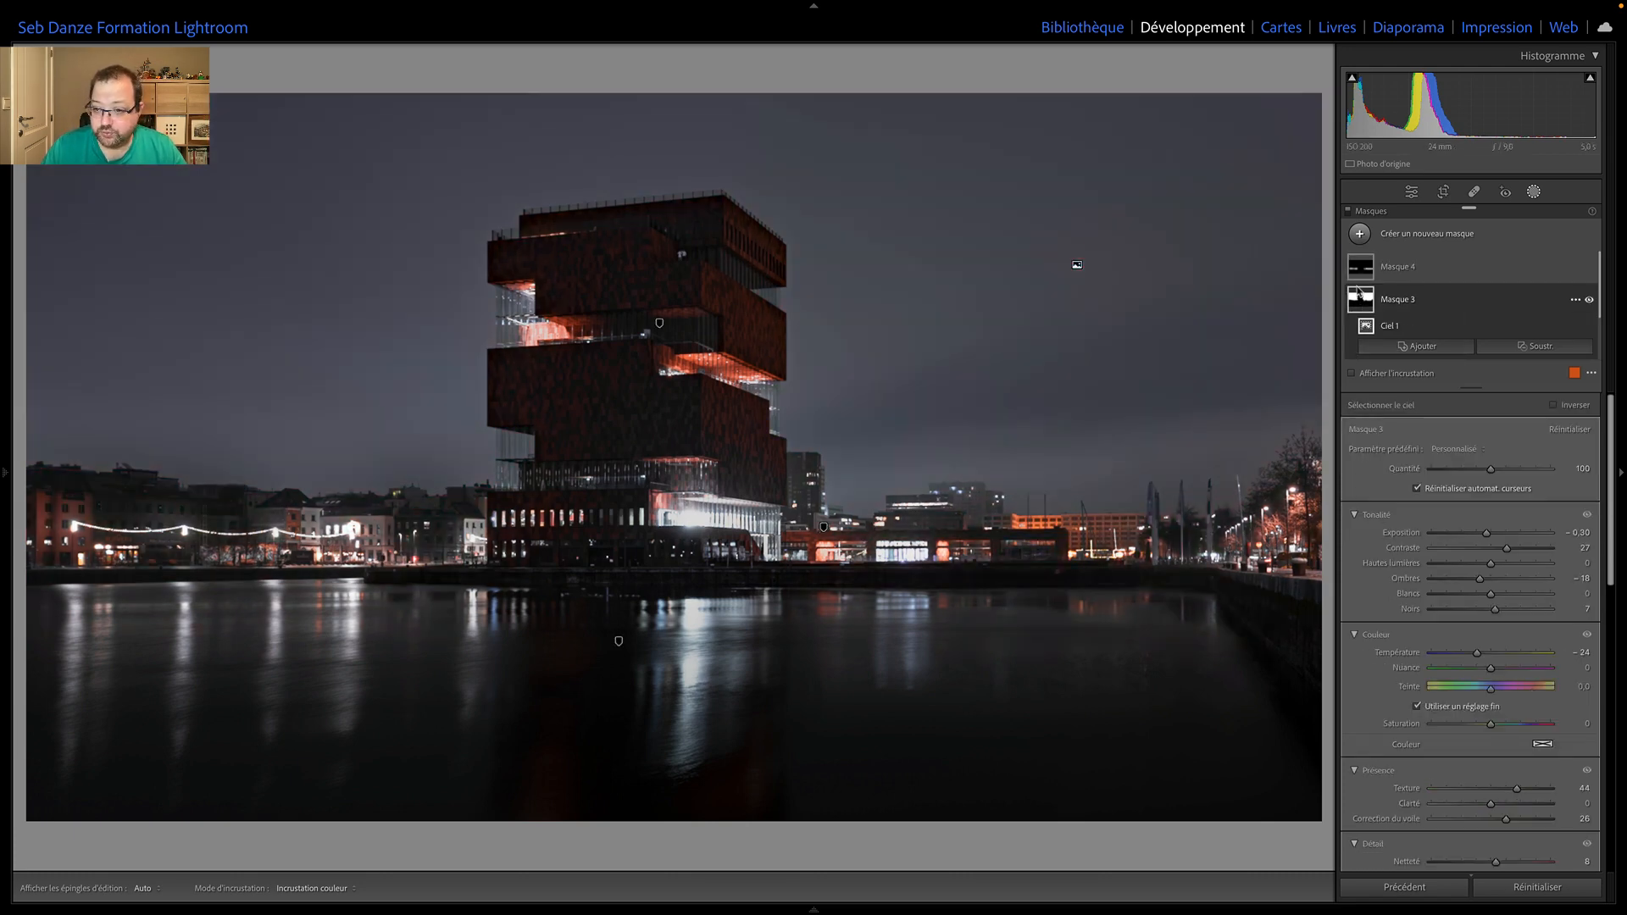
{"action": "mouse_move", "coordinate": [1360, 302]}
{"action": "scroll", "coordinate": [1366, 316], "scroll_direction": "down", "scroll_amount": 1}
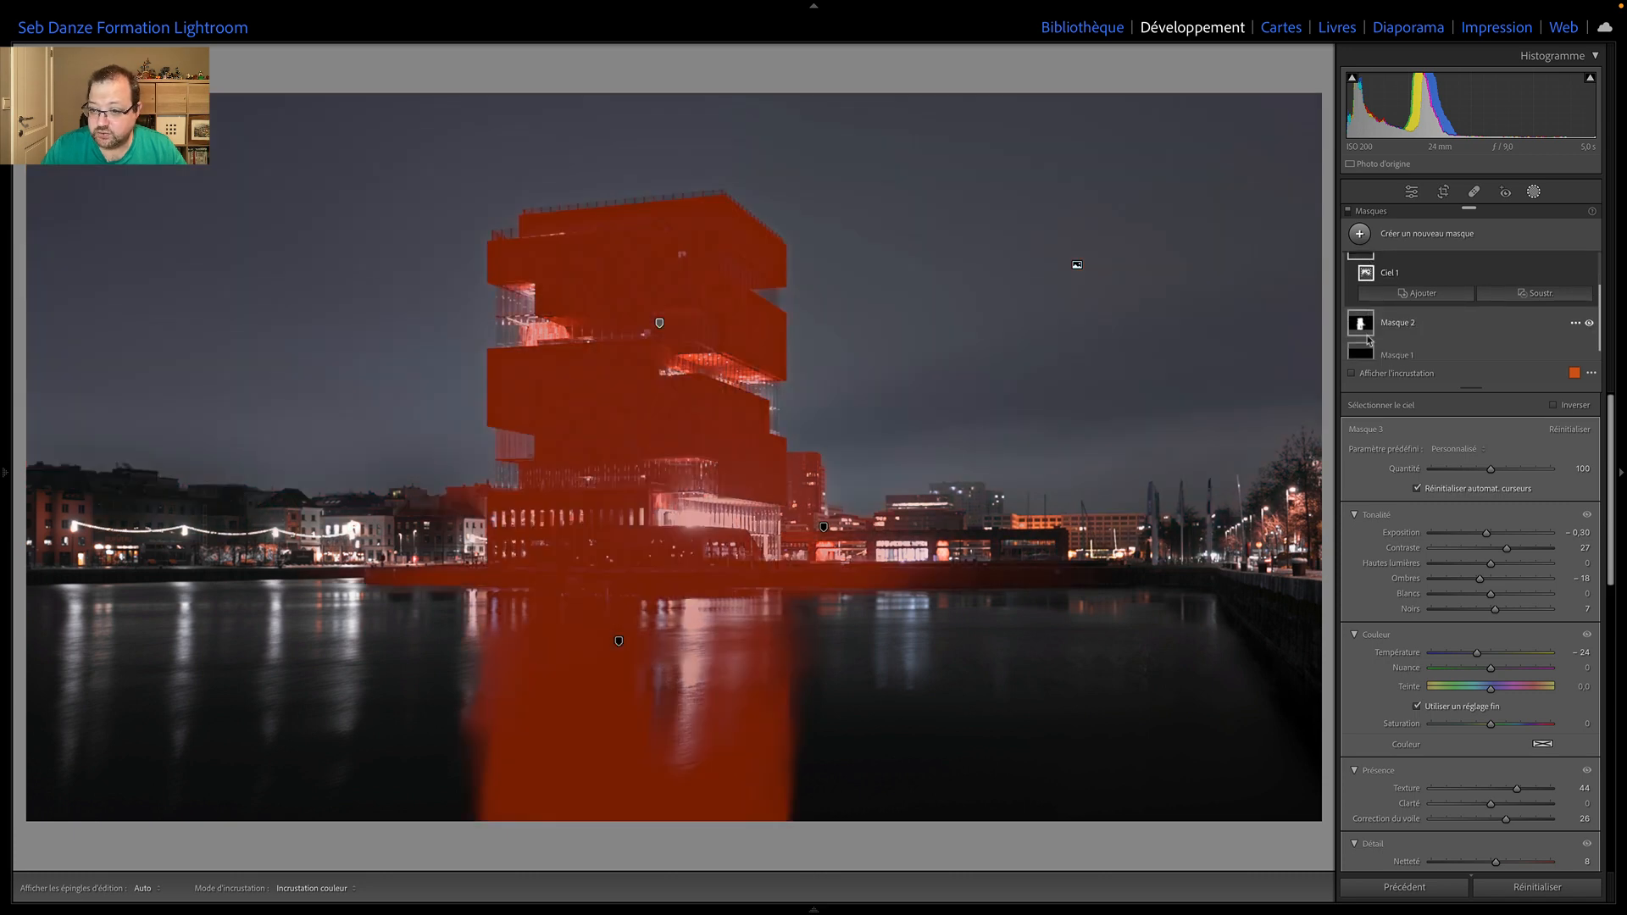
{"action": "left_click", "coordinate": [1362, 327]}
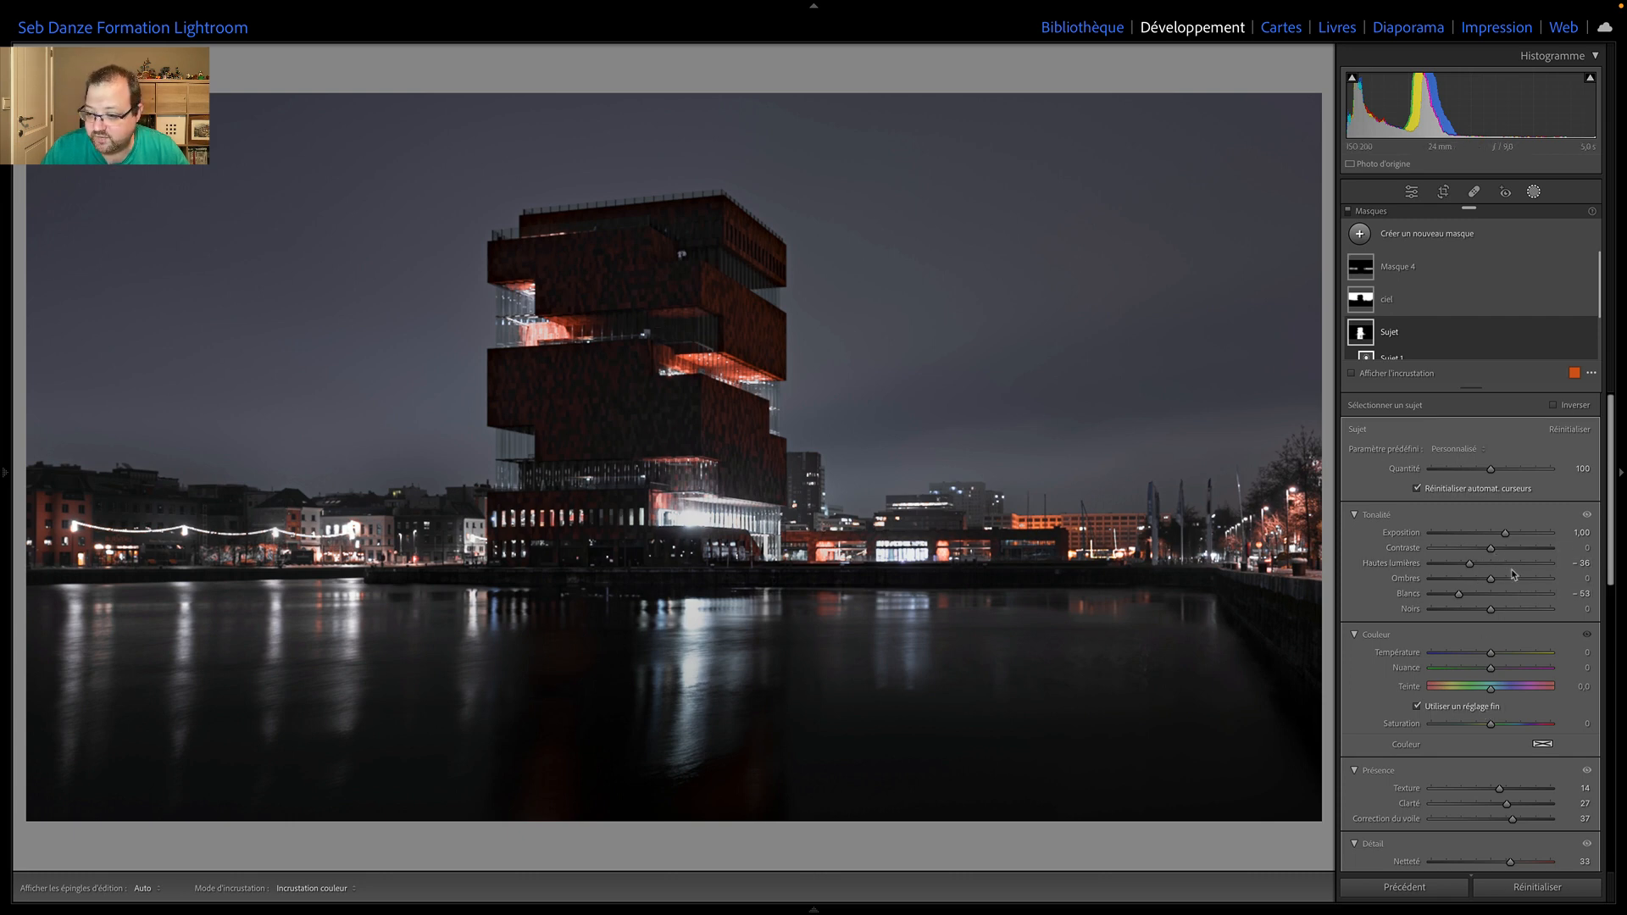
Set the tower mask's exposure to 1.30, highlights to −50 and whites to −69
{"action": "left_click_drag", "start_coordinate": [1507, 536], "coordinate": [1517, 541]}
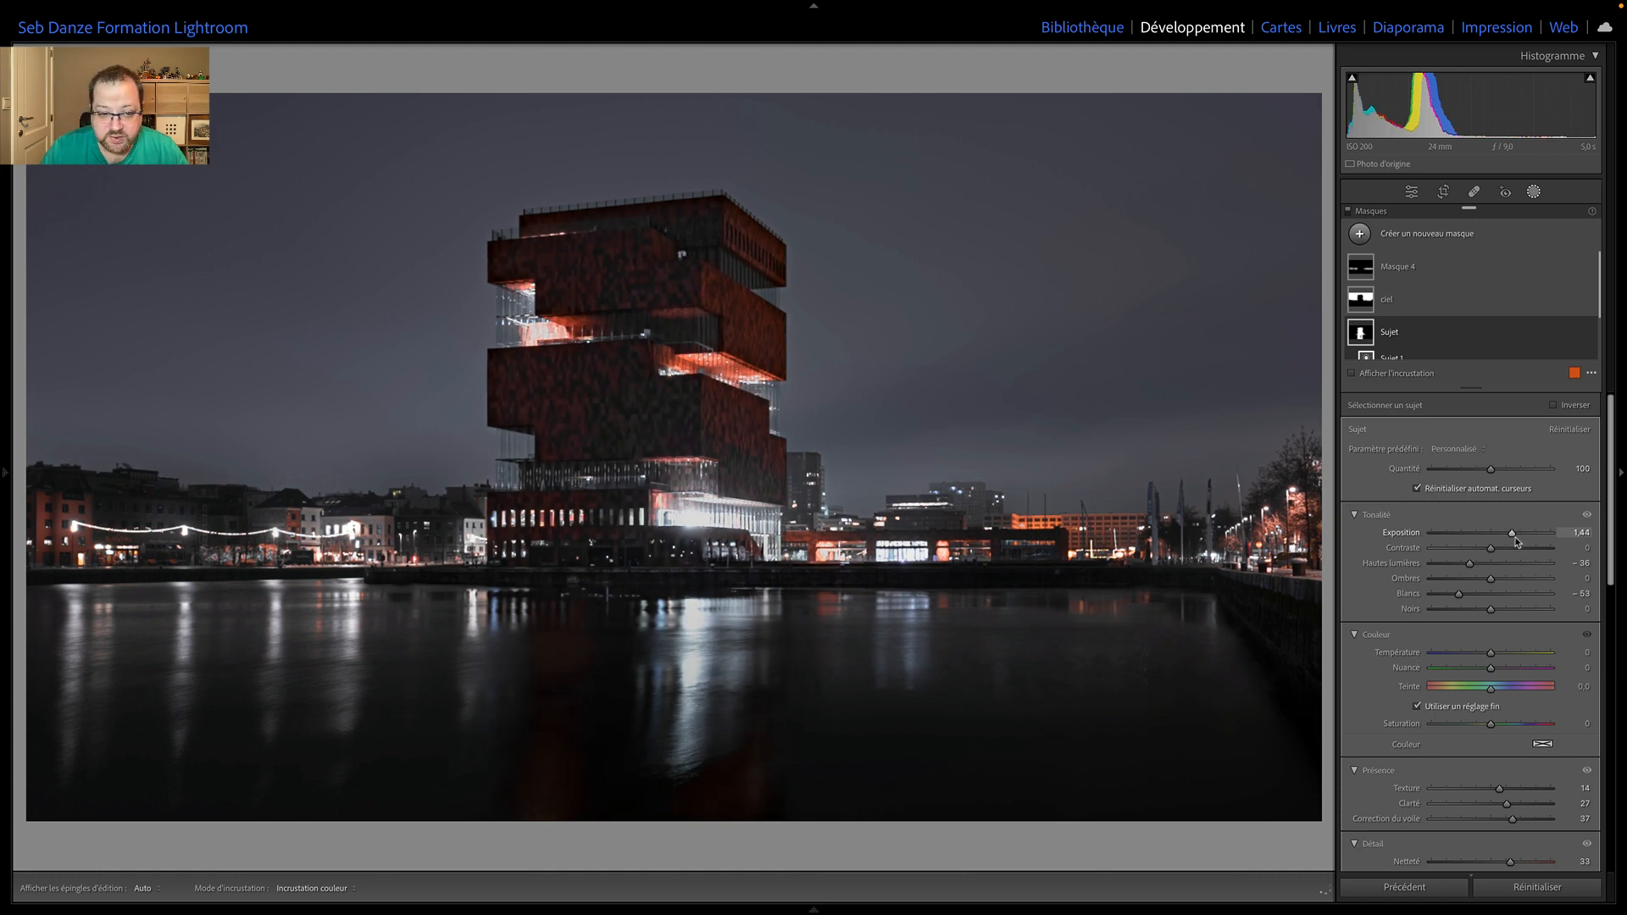
{"action": "left_click_drag", "start_coordinate": [1517, 542], "coordinate": [1450, 597]}
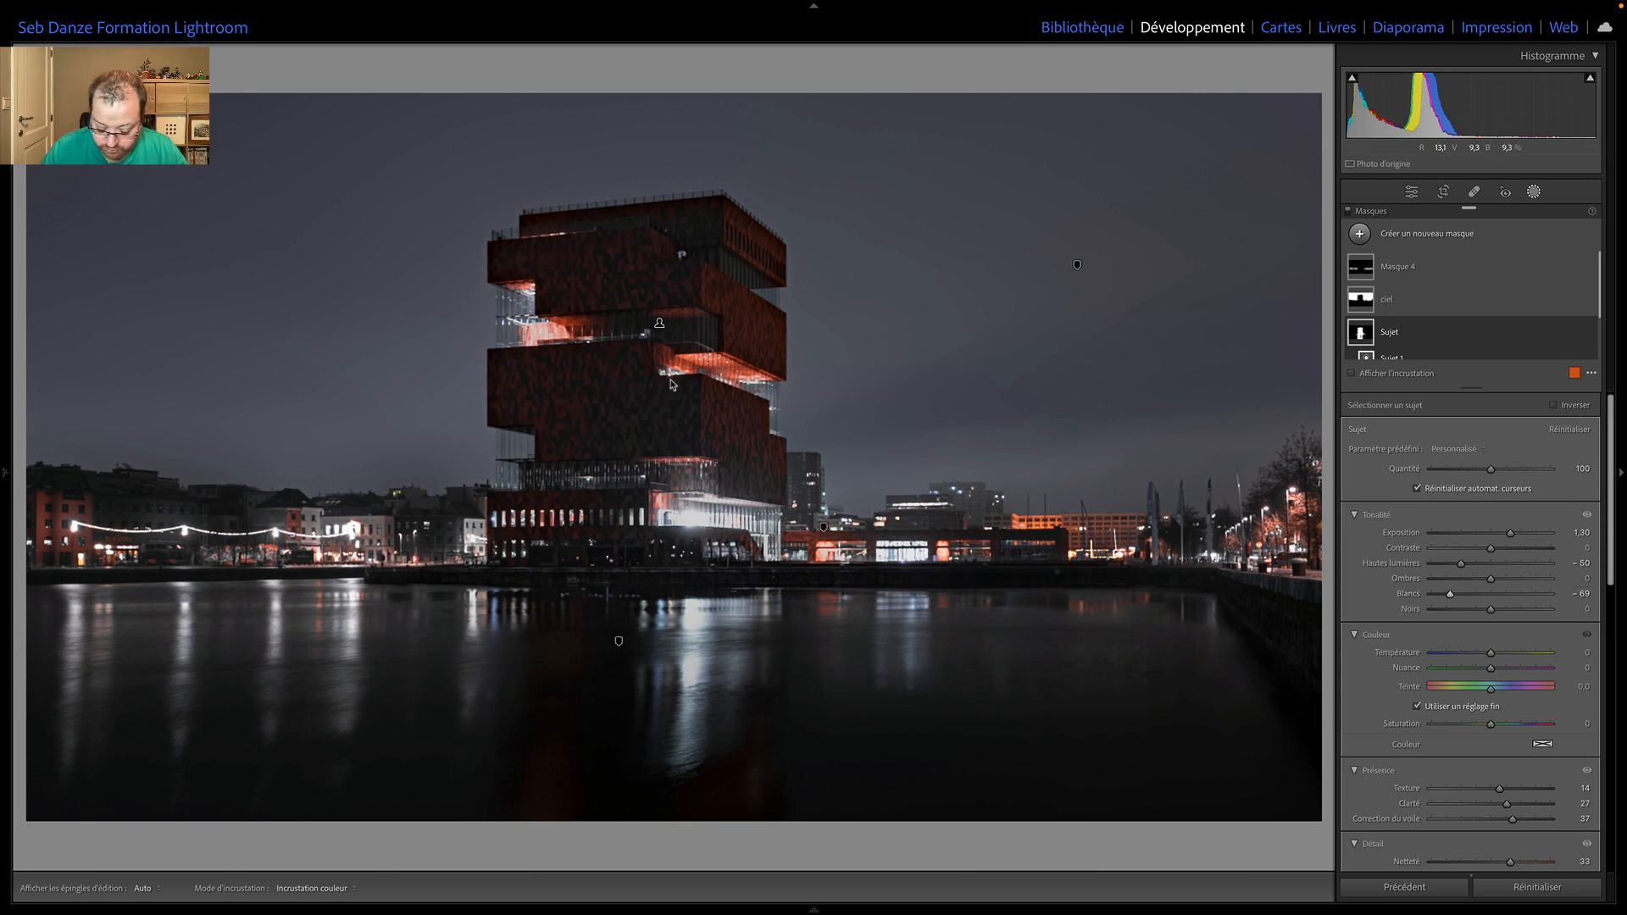
Leave masking and compare the edited copy with the unedited version of the photo in the filmstrip
{"action": "key", "text": "shift+w"}
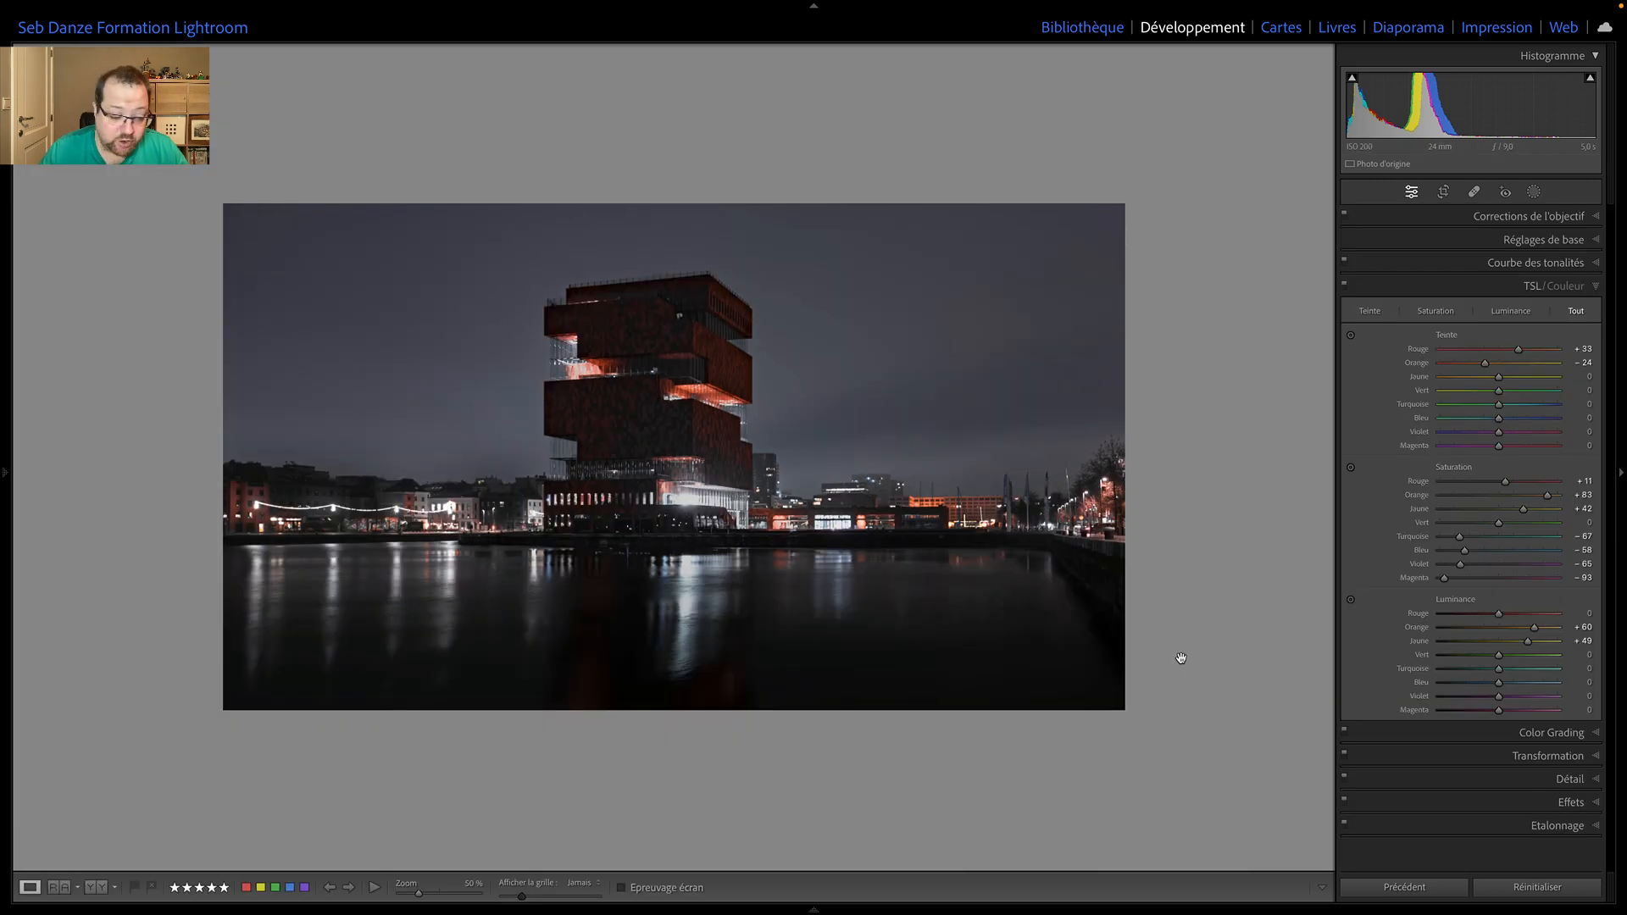
{"action": "mouse_move", "coordinate": [847, 913]}
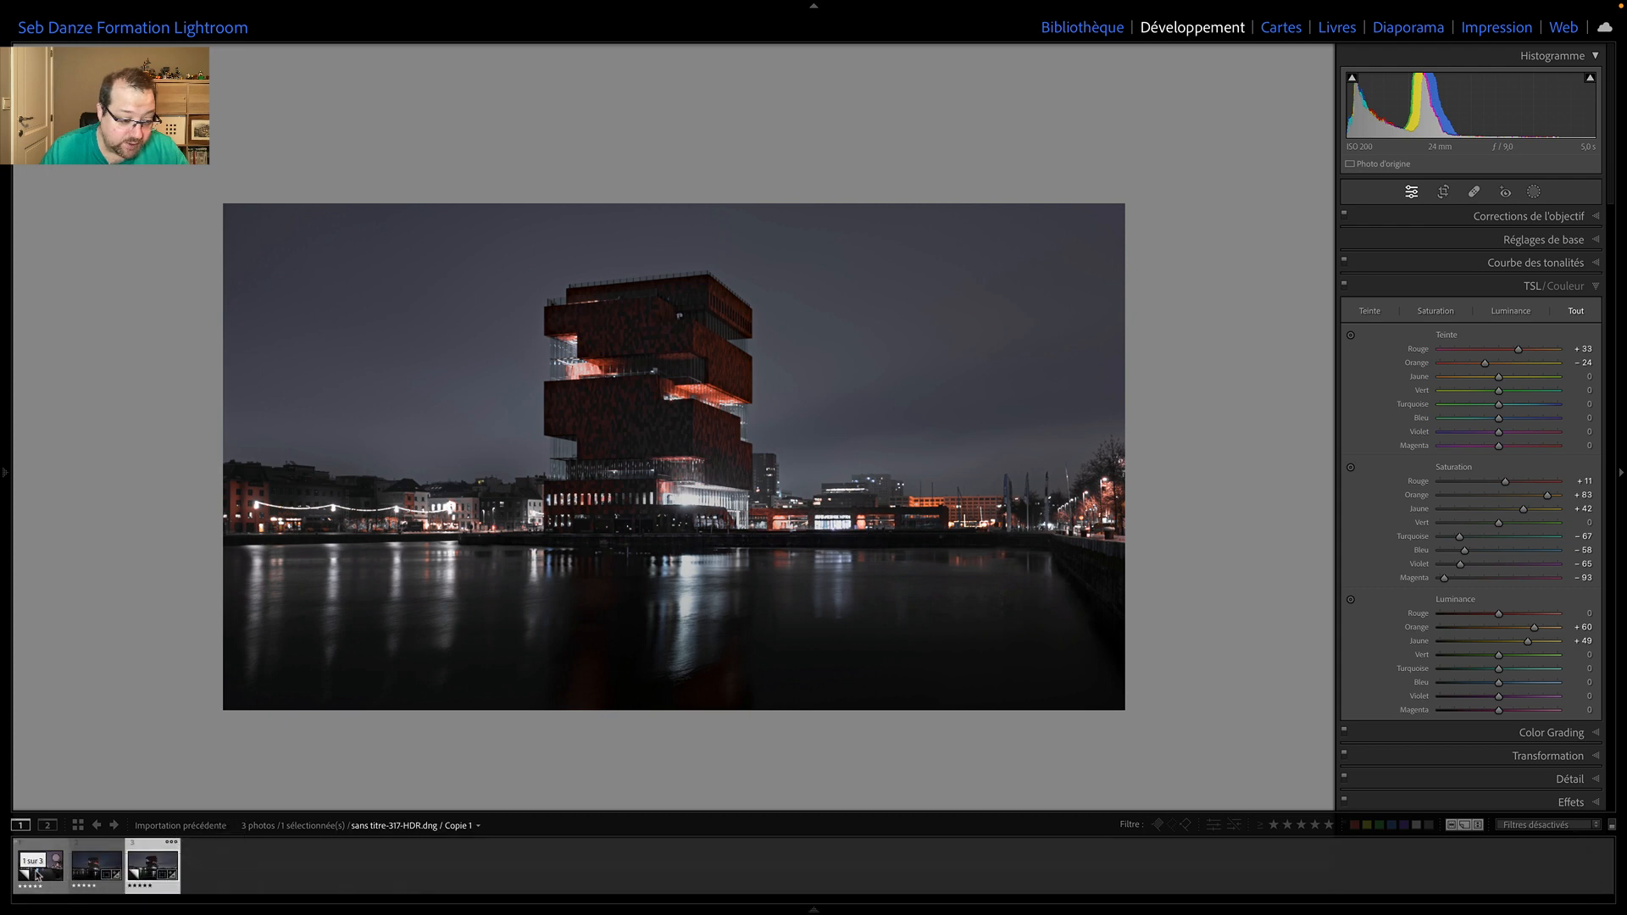
{"action": "left_click", "coordinate": [38, 874]}
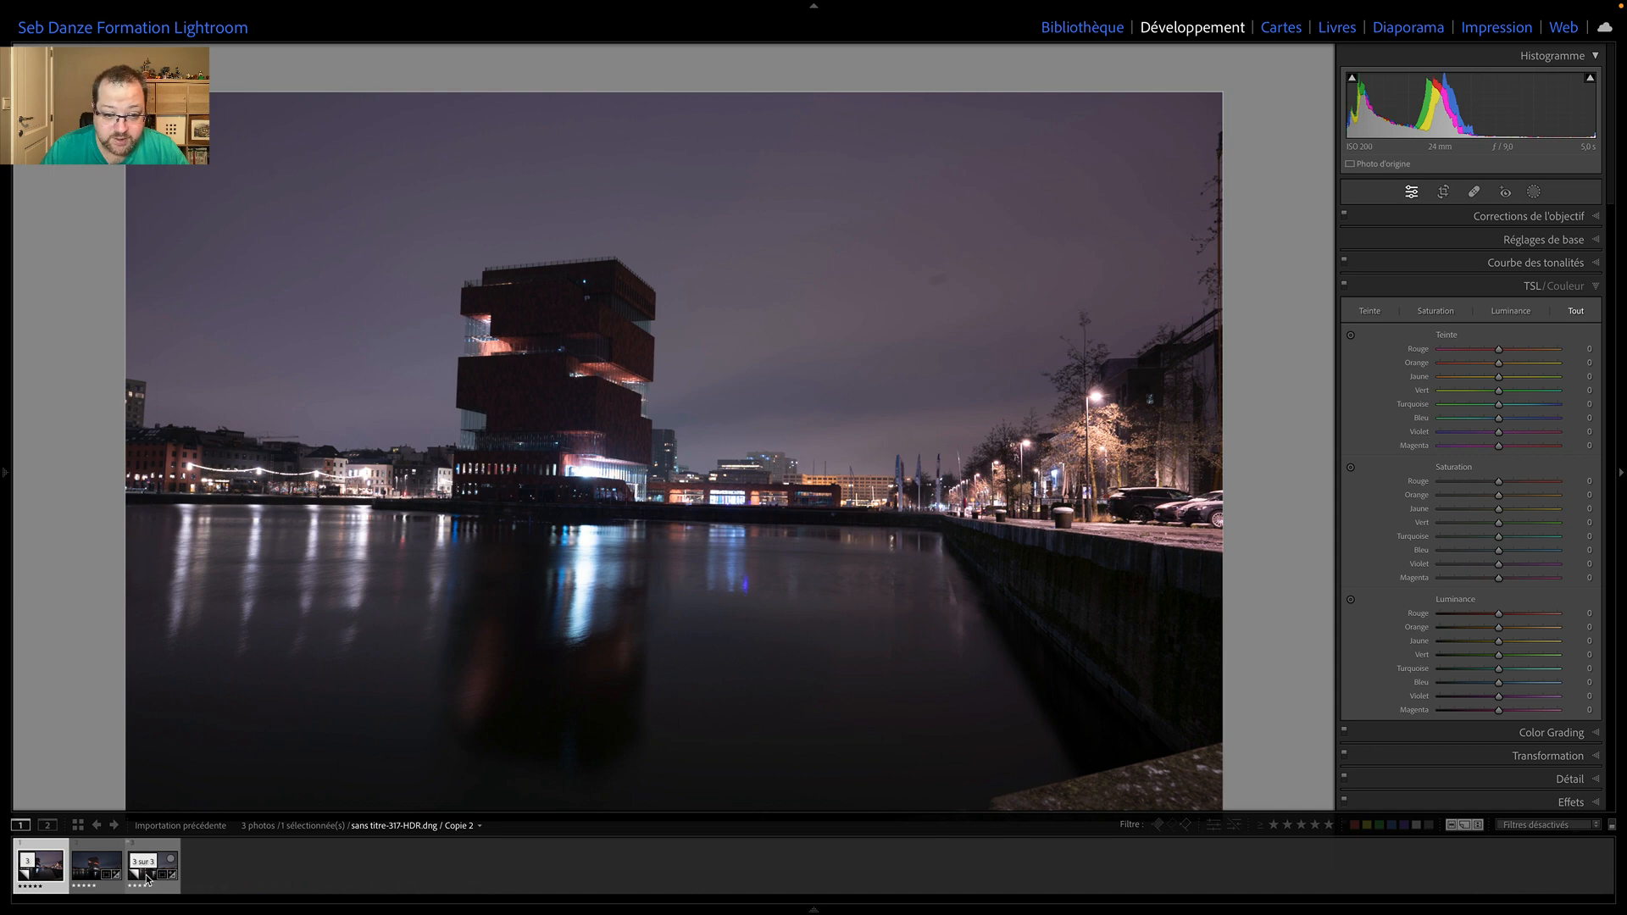
{"action": "left_click", "coordinate": [146, 879]}
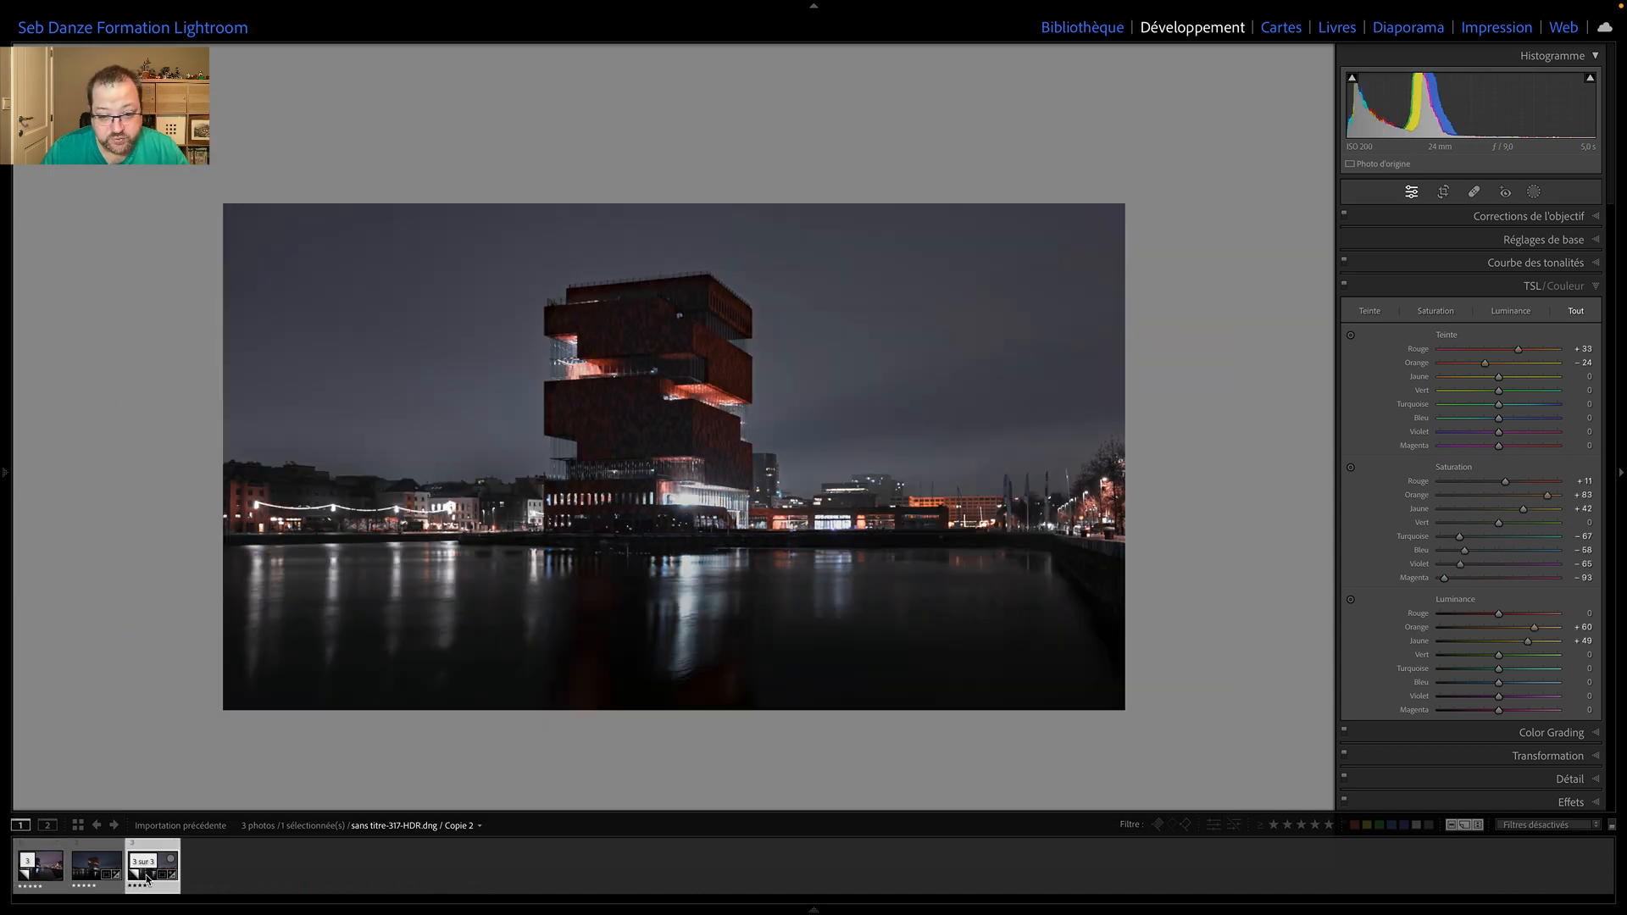